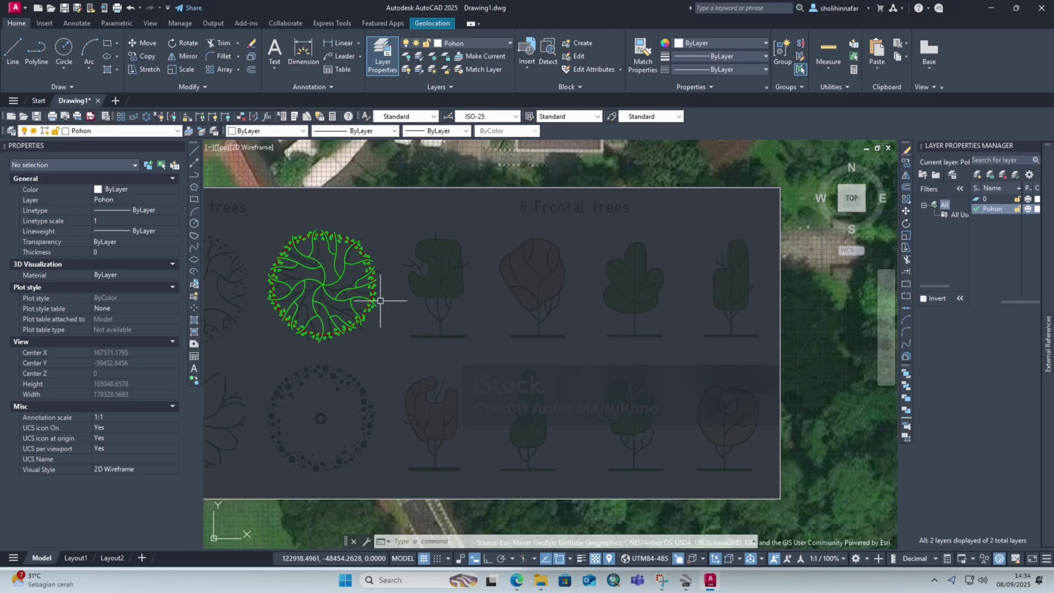
pyautogui.moveTo(325, 290)
pyautogui.mouseDown(button='middle')
pyautogui.moveTo(509, 266)
pyautogui.moveTo(545, 271)
pyautogui.mouseUp(button='middle')
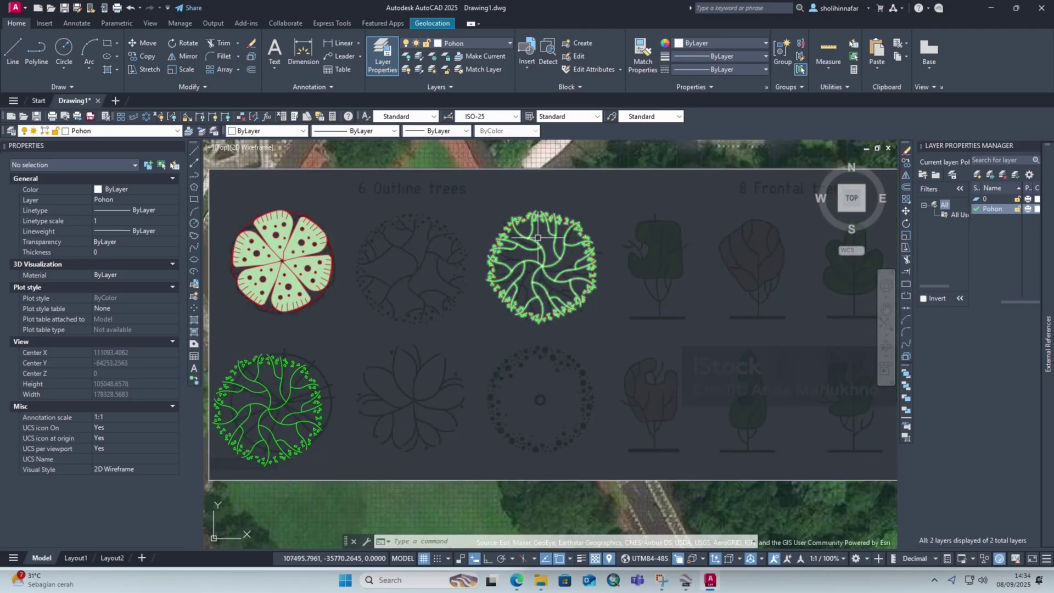
pyautogui.click(486, 200)
pyautogui.click(649, 358)
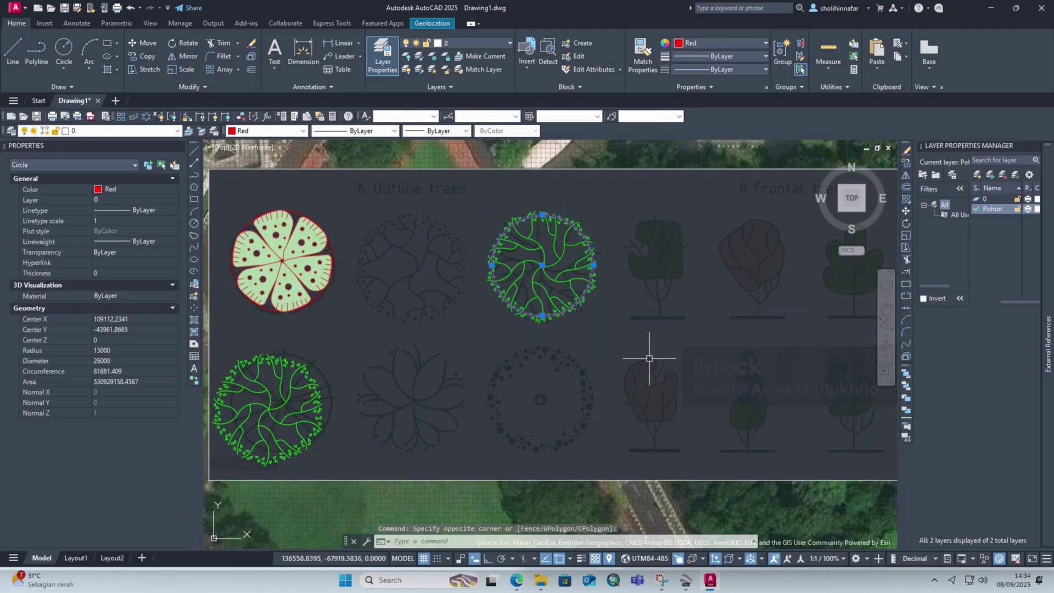
pyautogui.press('Escape')
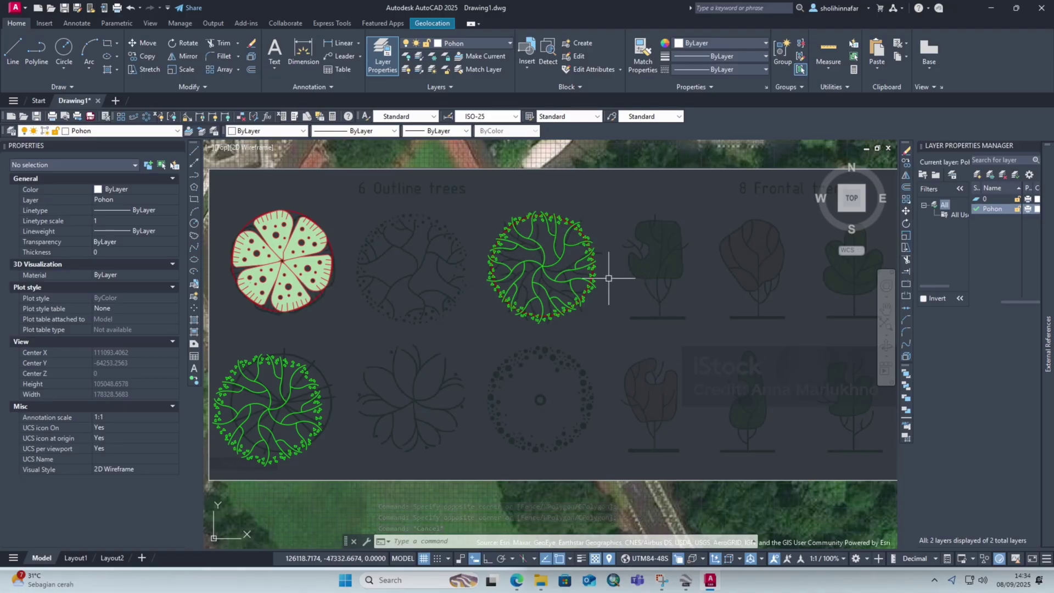
# Step: Draw a vertical construction line just outside the right side of the green branching tree symbol, with Ortho on
pyautogui.write('X')
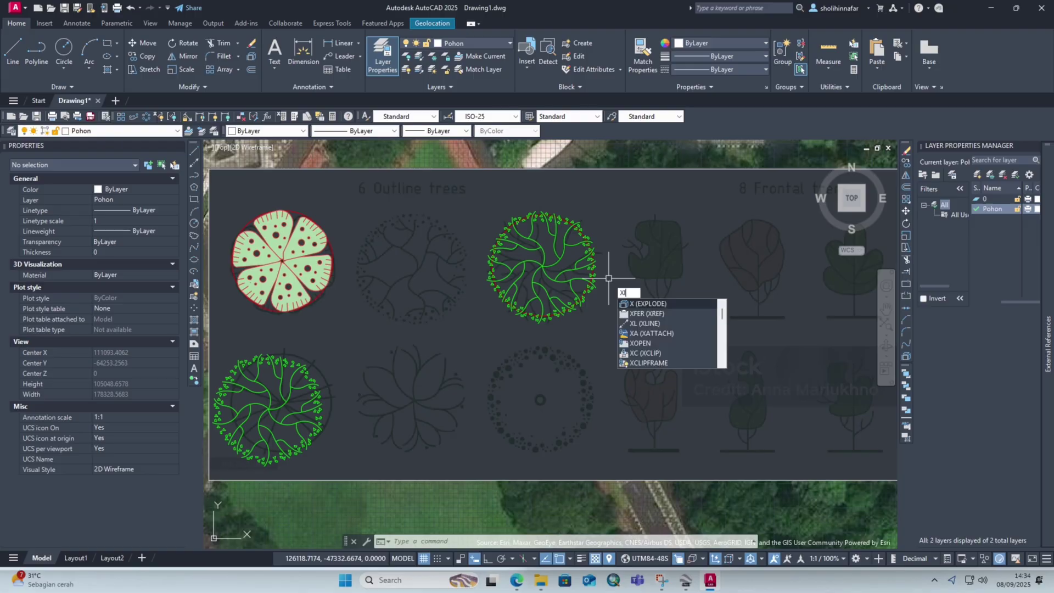
pyautogui.write('L')
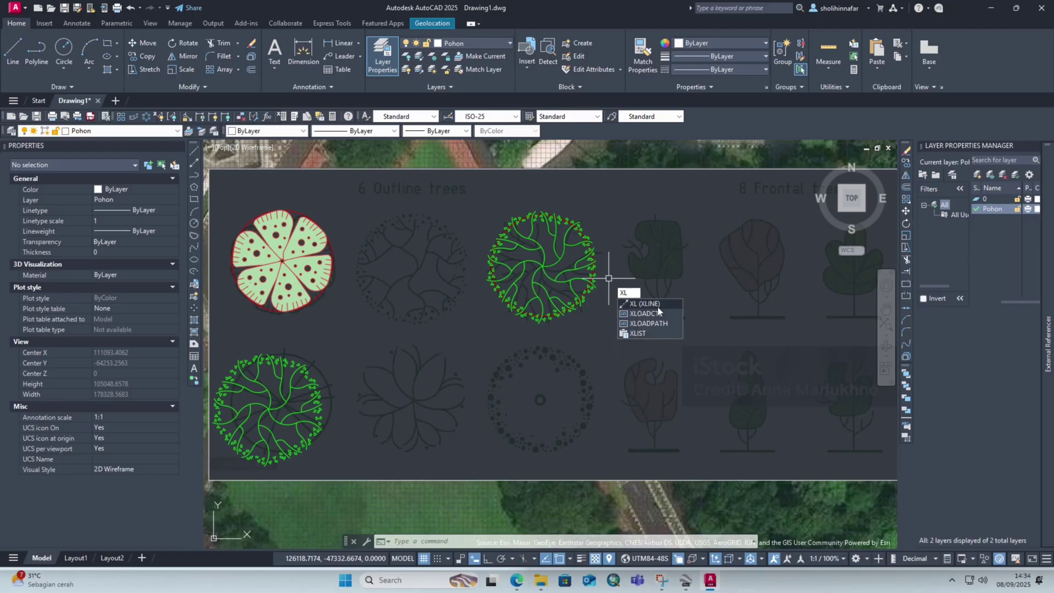
pyautogui.click(657, 307)
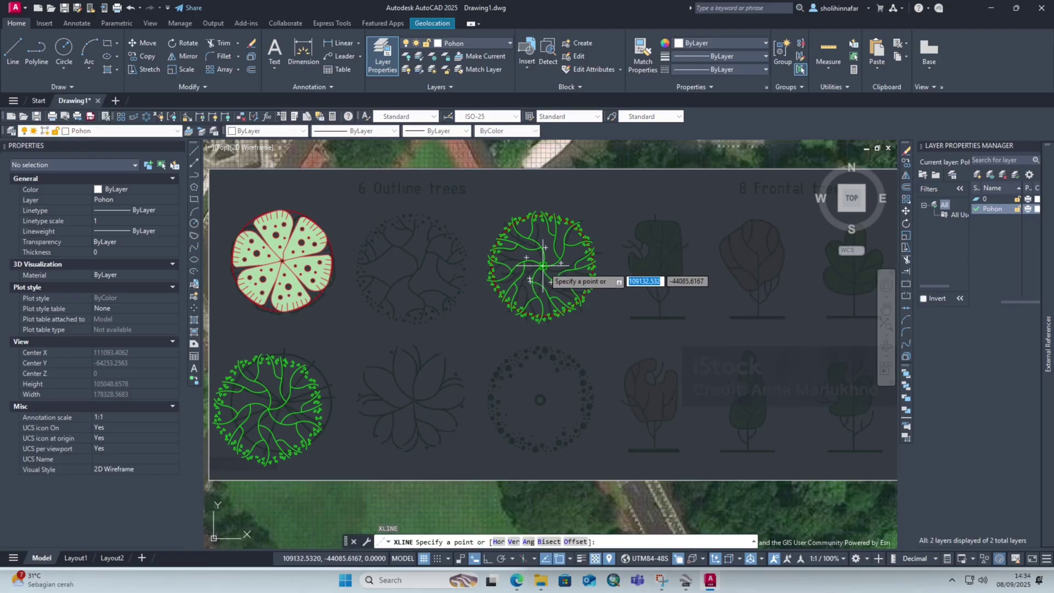
pyautogui.scroll(2, 579, 264)
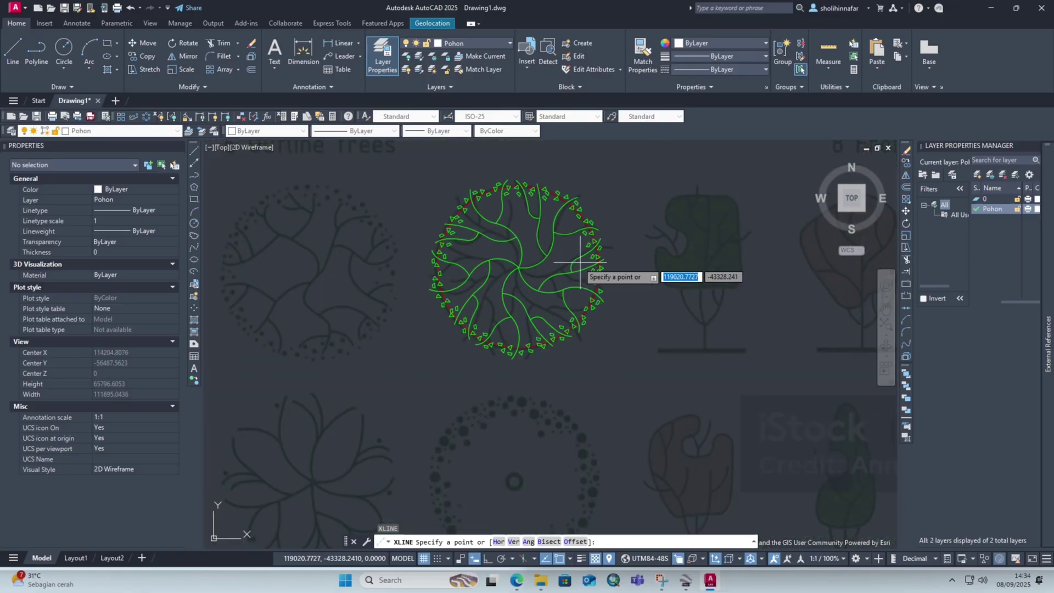
pyautogui.click(662, 269)
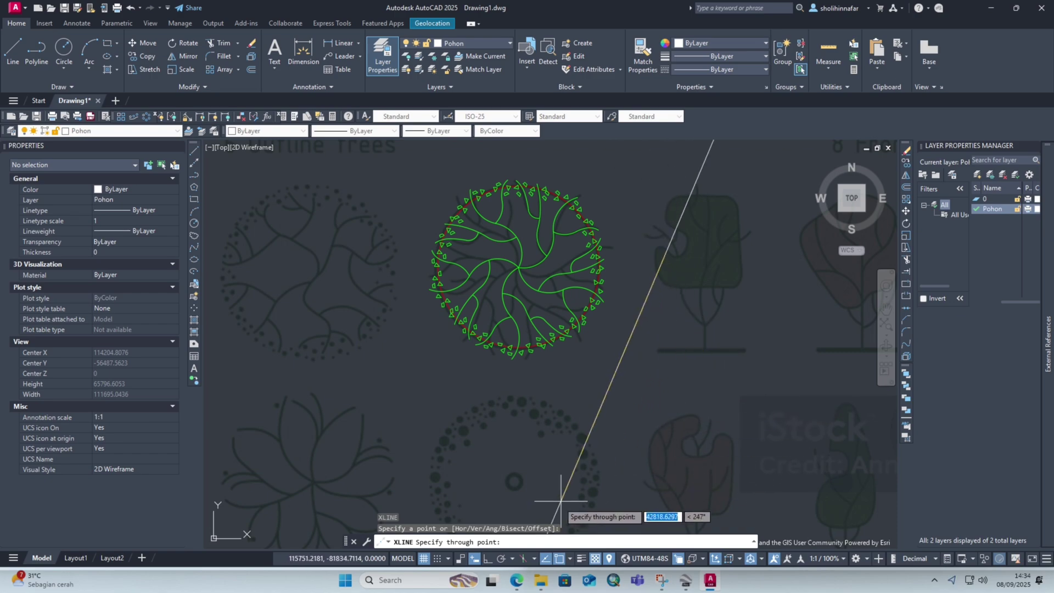
pyautogui.click(486, 561)
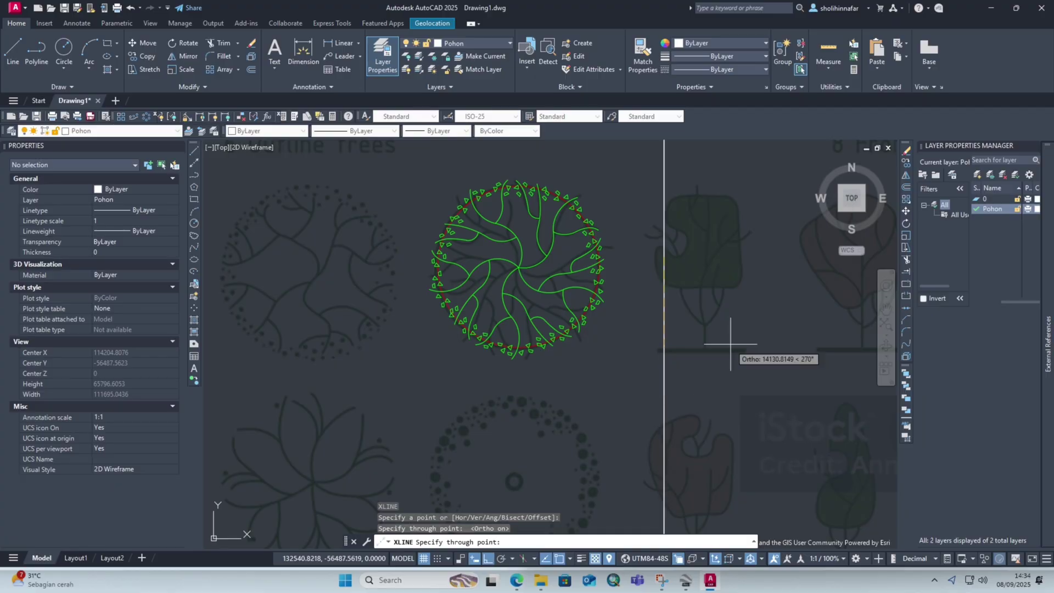
pyautogui.scroll(-20, 730, 345)
pyautogui.press('Escape')
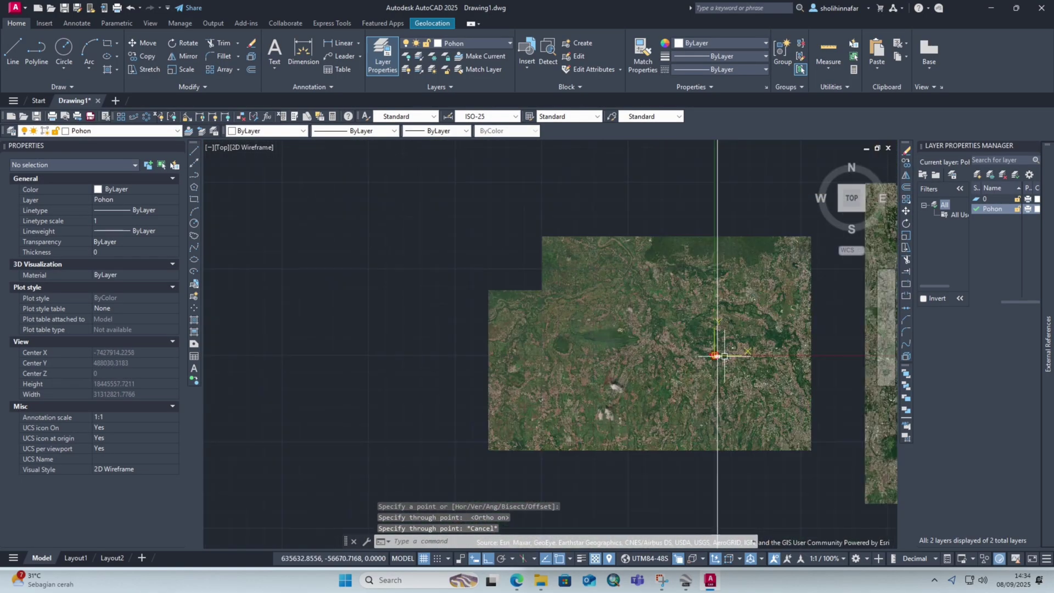
pyautogui.scroll(10, 725, 355)
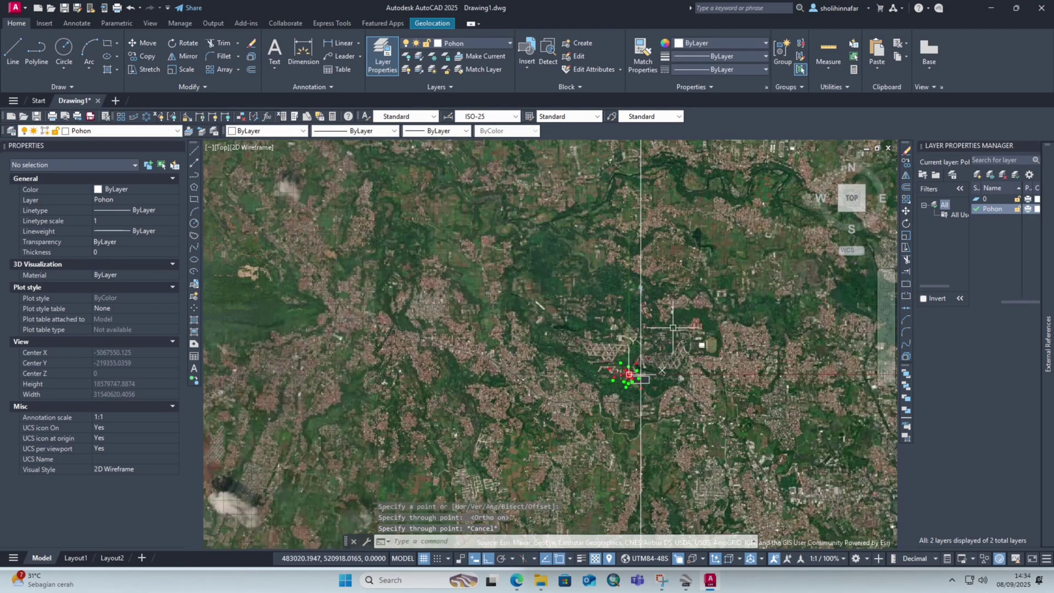
pyautogui.scroll(10, 672, 328)
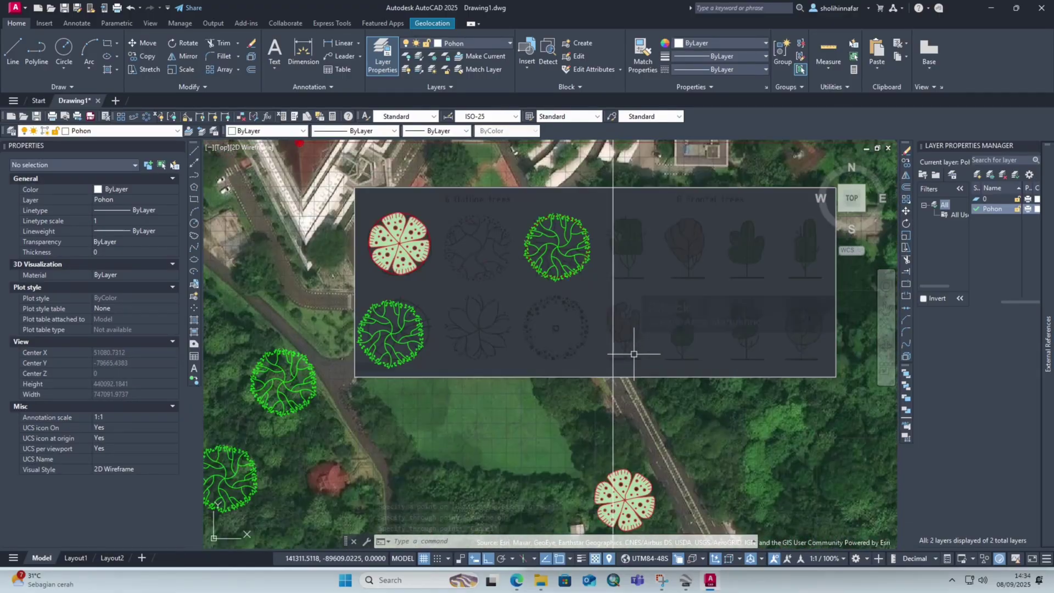
pyautogui.click(639, 334)
pyautogui.click(604, 336)
pyautogui.press('Escape')
pyautogui.press('Escape')
pyautogui.click(619, 329)
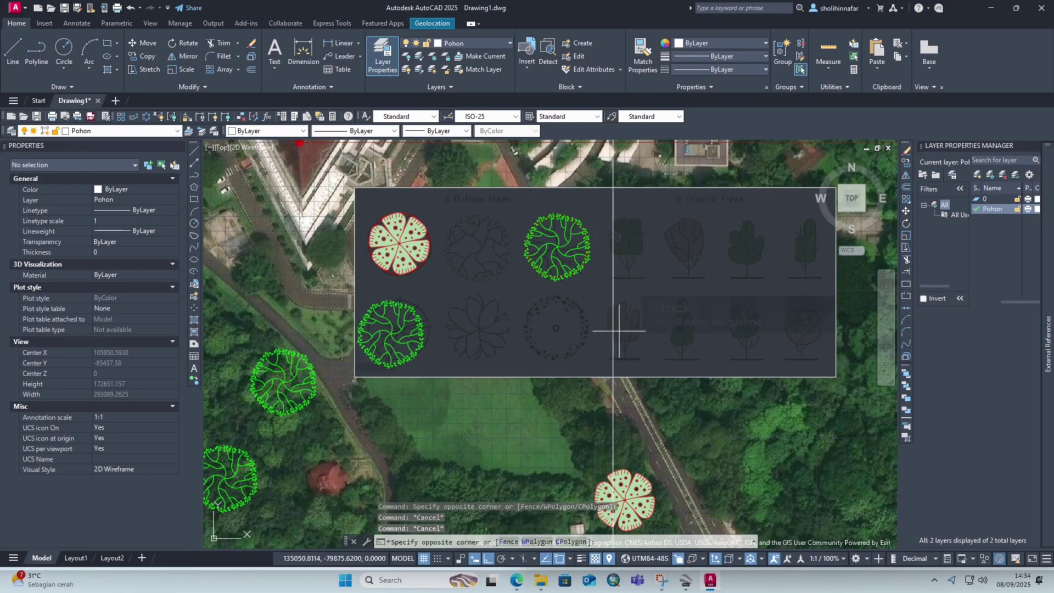
pyautogui.click(610, 333)
pyautogui.scroll(2, 607, 230)
pyautogui.press('Escape')
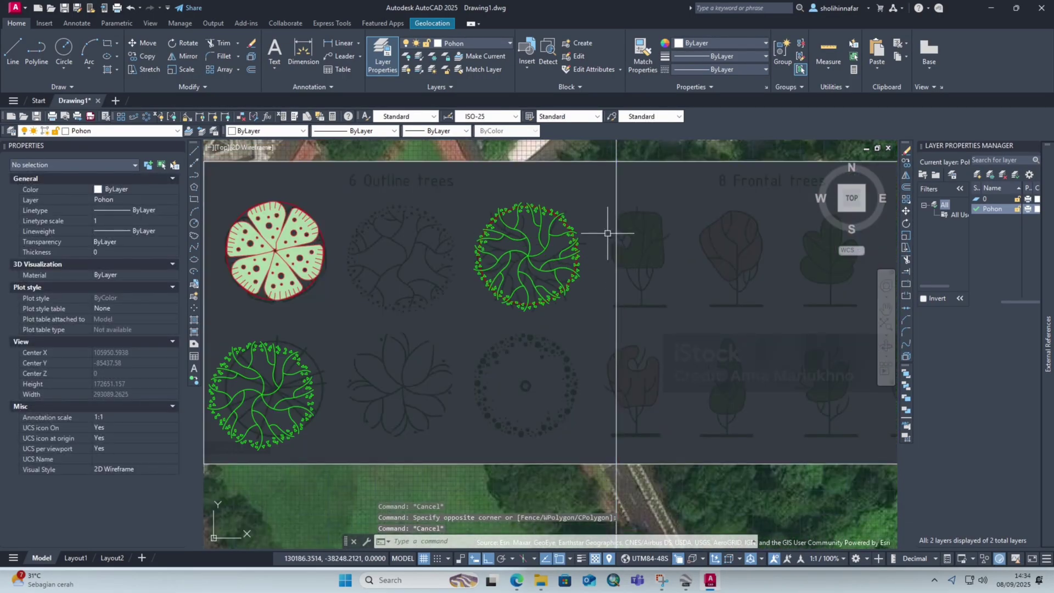
# Step: Offset the vertical construction line with the Through option to the right edge of the tree's circle
pyautogui.write('O')
pyautogui.click(647, 258)
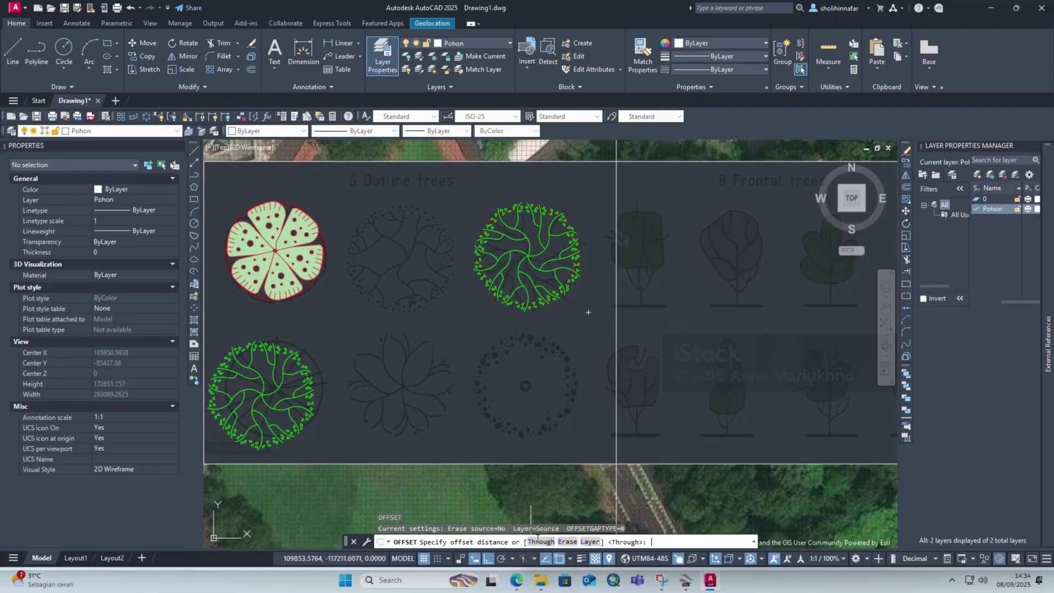
pyautogui.write('T')
pyautogui.press('Return')
pyautogui.click(617, 279)
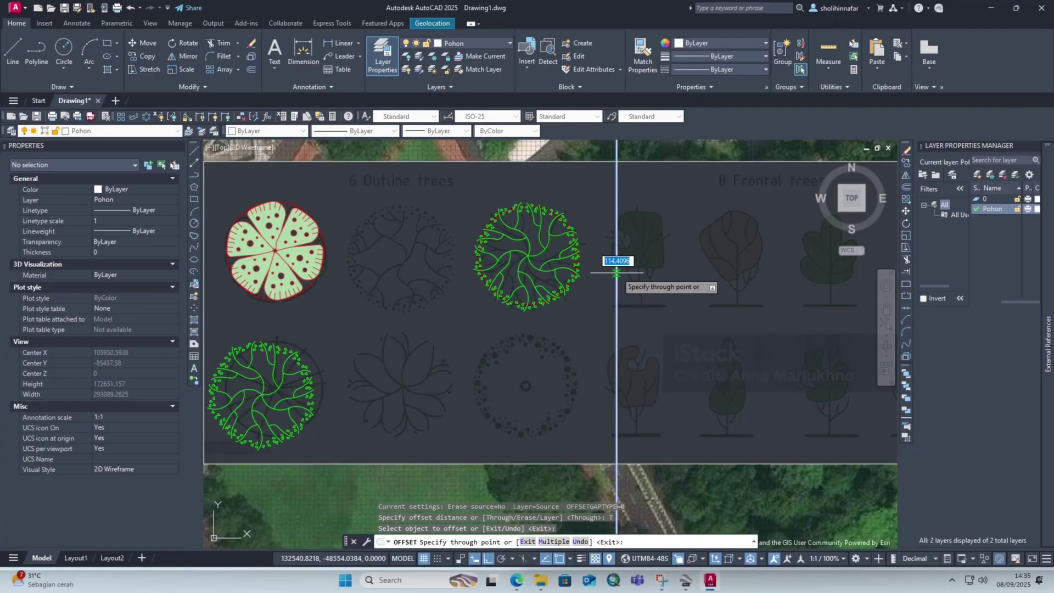
pyautogui.scroll(4, 572, 256)
pyautogui.click(584, 255)
# Step: Offset further vertical construction lines through the left edge and the centre of the tree's circle
pyautogui.click(584, 256)
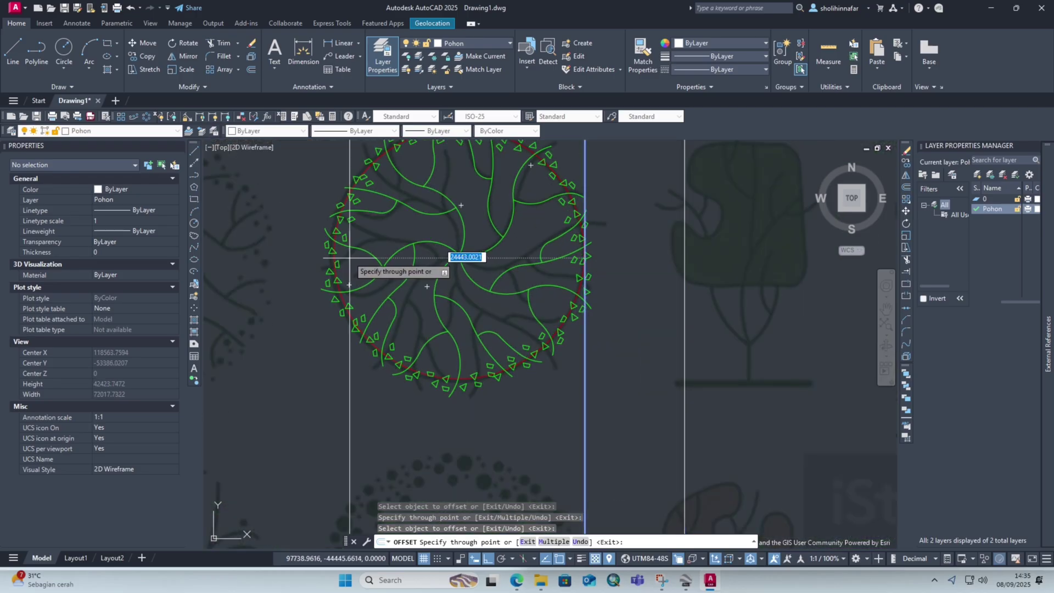
pyautogui.click(333, 255)
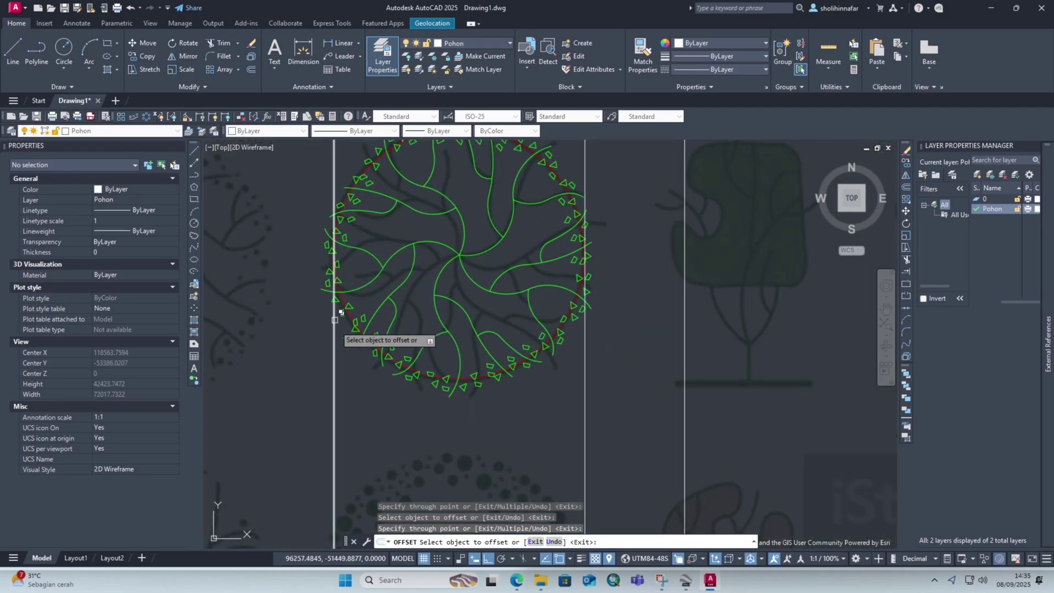
pyautogui.click(334, 371)
pyautogui.click(460, 254)
pyautogui.scroll(-2, 697, 285)
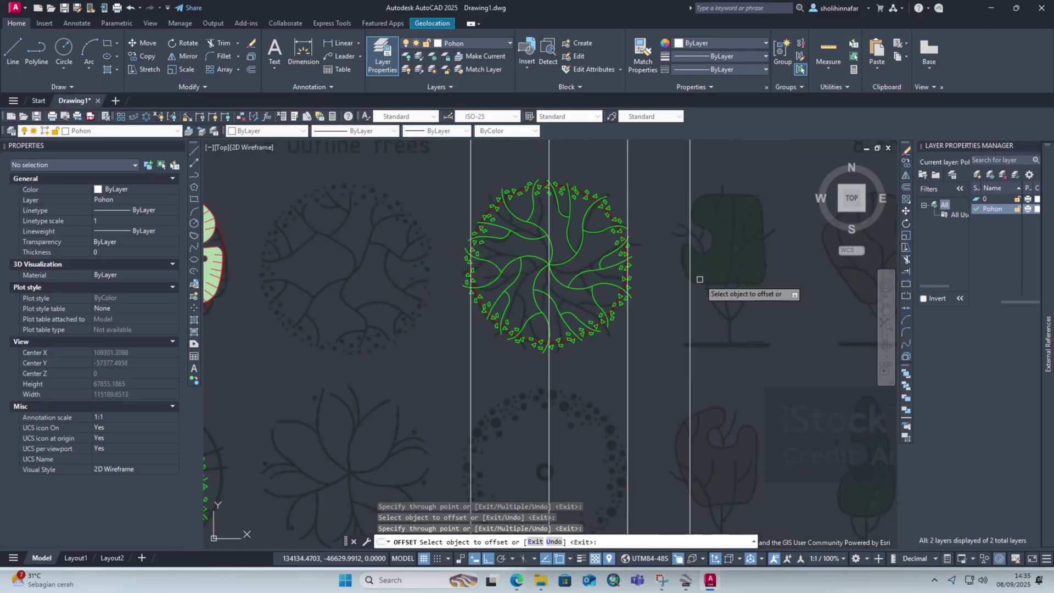
pyautogui.press('Escape')
# Step: Delete the original vertical construction line outside the tree symbol
pyautogui.click(690, 285)
pyautogui.click(672, 286)
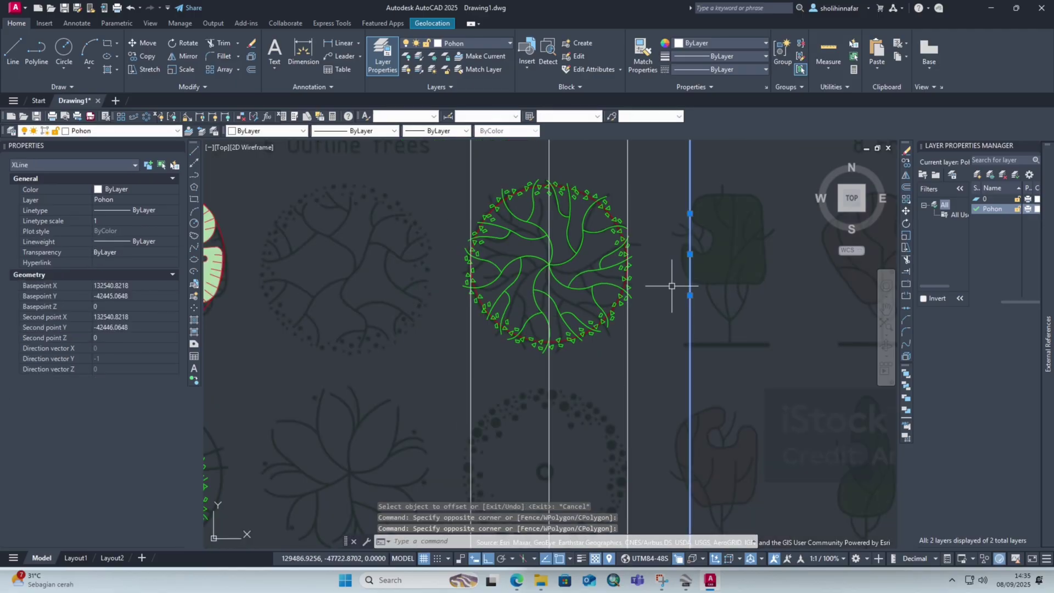
pyautogui.press('Delete')
# Step: Draw a horizontal polyline below the tree symbol, spanning from the left to the right construction line
pyautogui.moveTo(643, 407); pyautogui.dragTo(643, 322, button='middle')
pyautogui.write('pl')
pyautogui.press('Return')
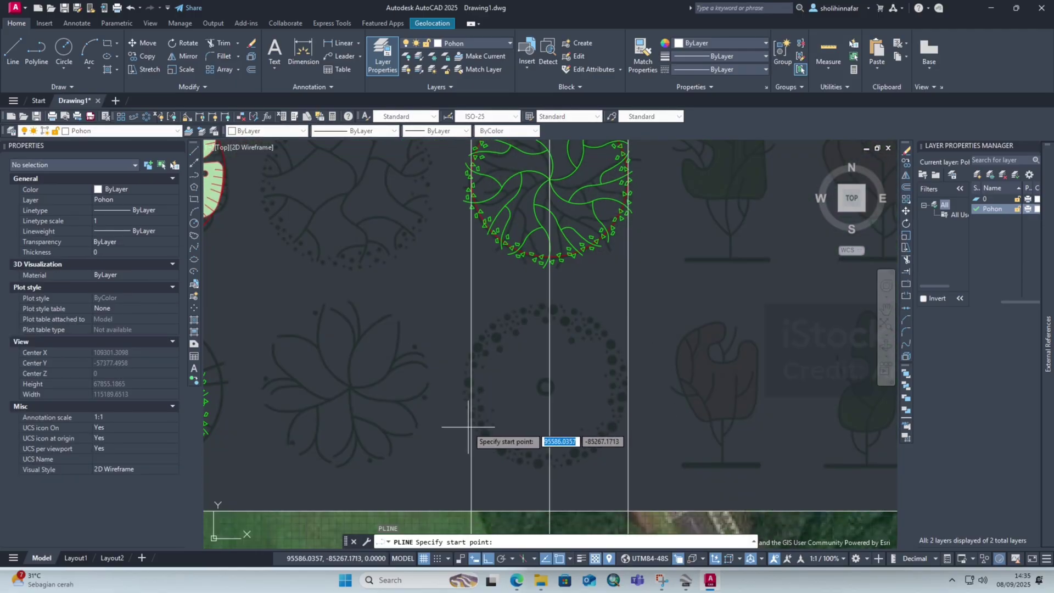
pyautogui.click(471, 426)
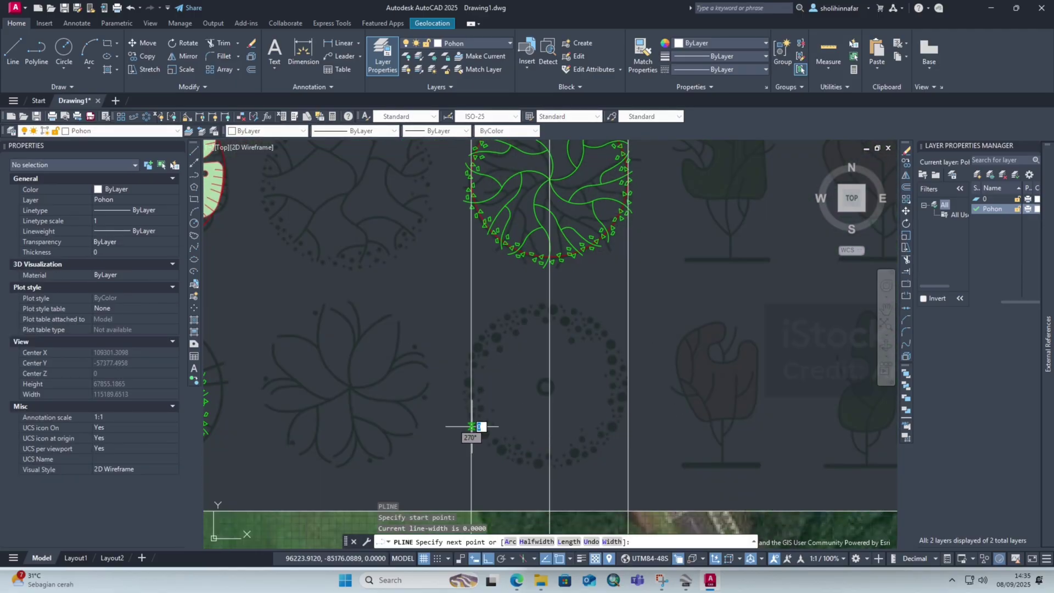
pyautogui.click(630, 426)
pyautogui.press('Escape')
pyautogui.press('Escape')
# Step: Offset the horizontal polyline upward by 15000 using the Through option
pyautogui.moveTo(581, 361); pyautogui.dragTo(584, 393, button='middle')
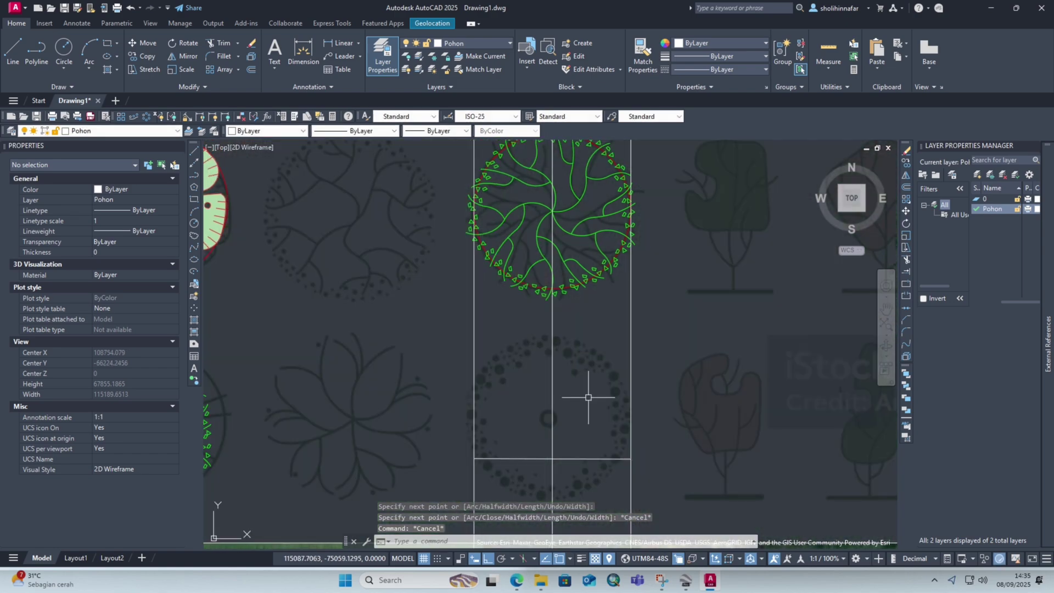
pyautogui.write('o')
pyautogui.press('Return')
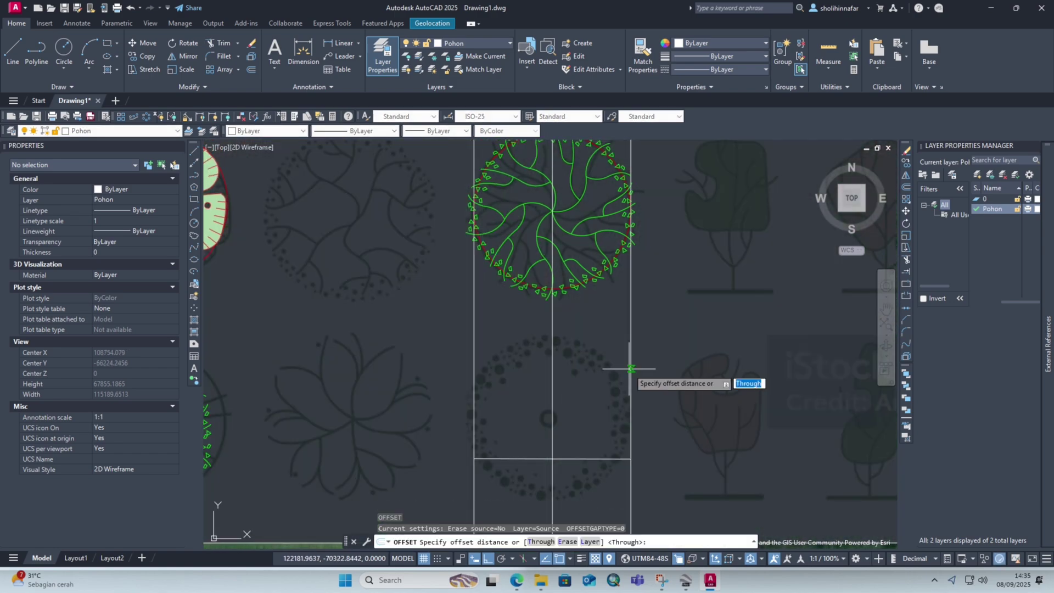
pyautogui.write('t')
pyautogui.press('Return')
pyautogui.click(592, 459)
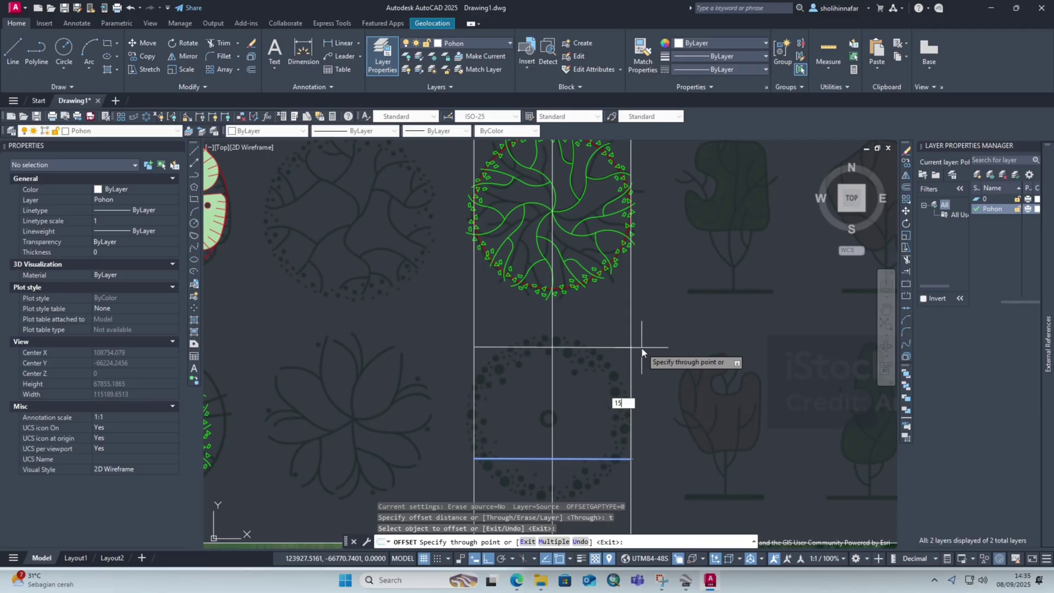
pyautogui.press('Return')
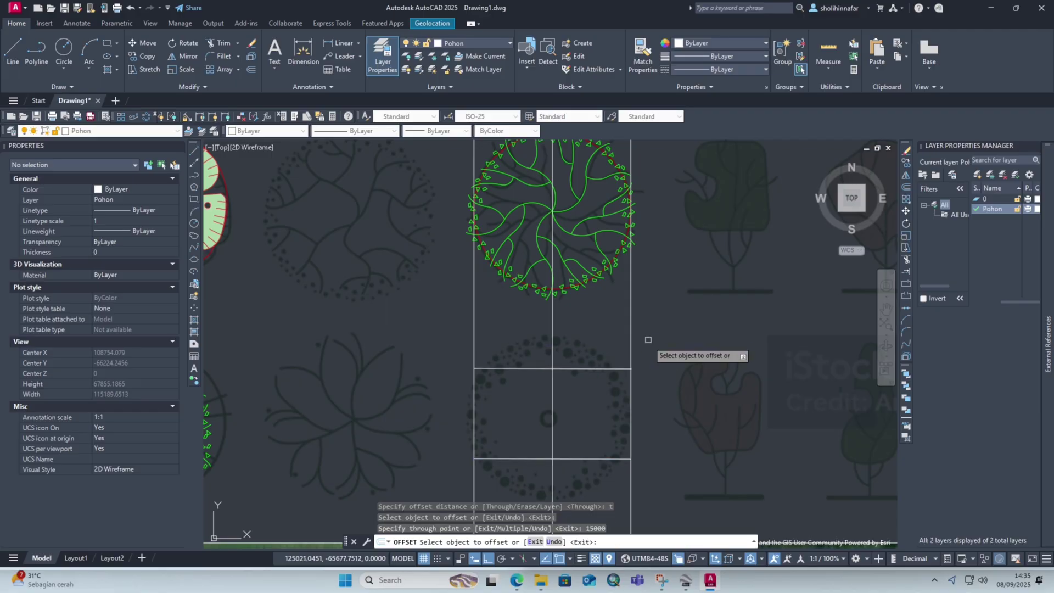
pyautogui.press('Escape')
pyautogui.press('Escape')
pyautogui.scroll(4, 576, 458)
pyautogui.moveTo(585, 455); pyautogui.dragTo(599, 417, button='middle')
pyautogui.scroll(-4, 617, 387)
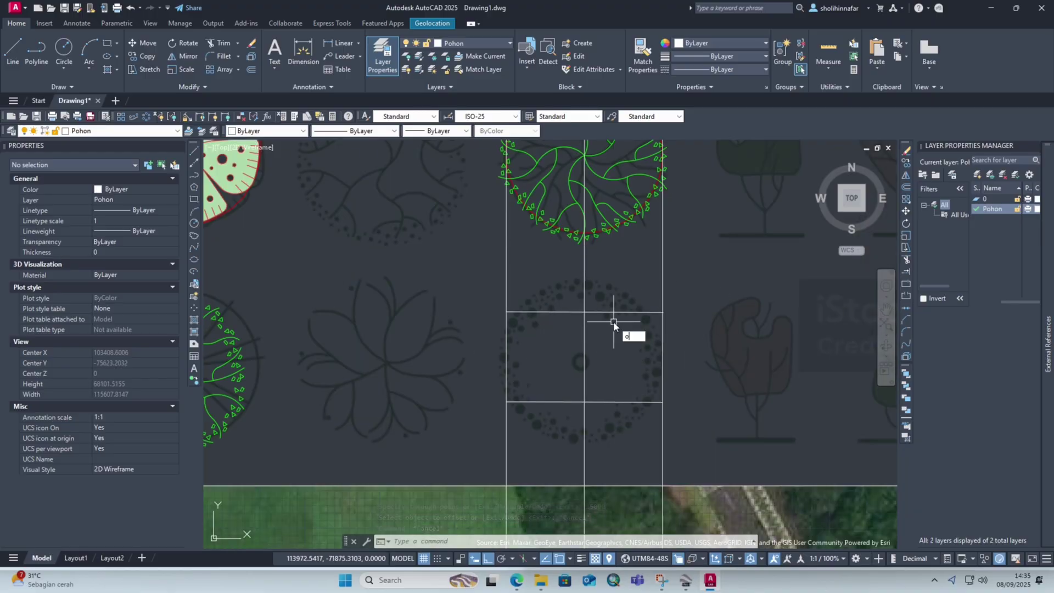
pyautogui.press('Return')
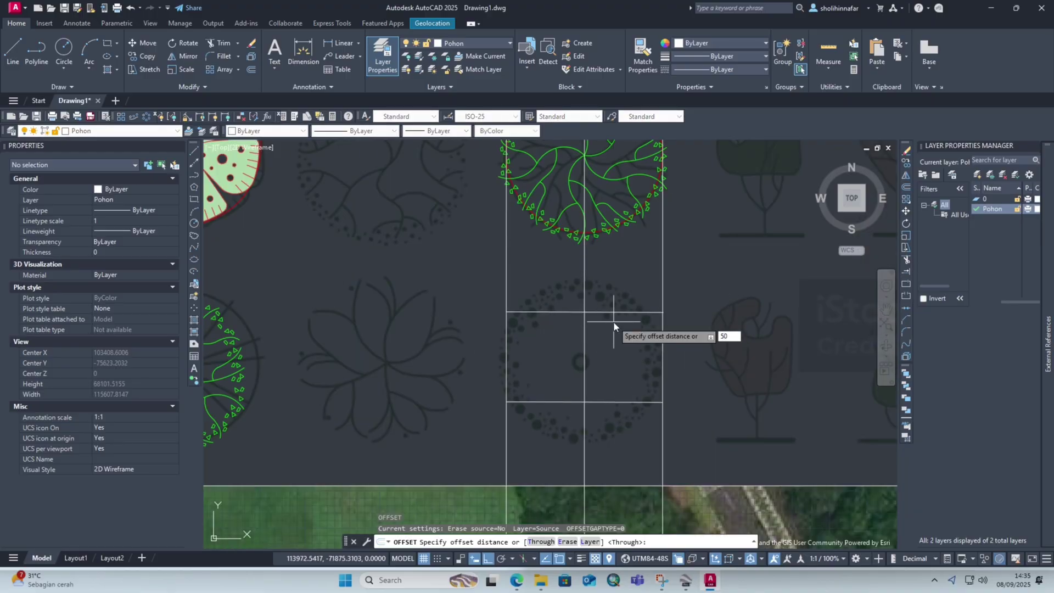
pyautogui.press('Return')
pyautogui.click(621, 312)
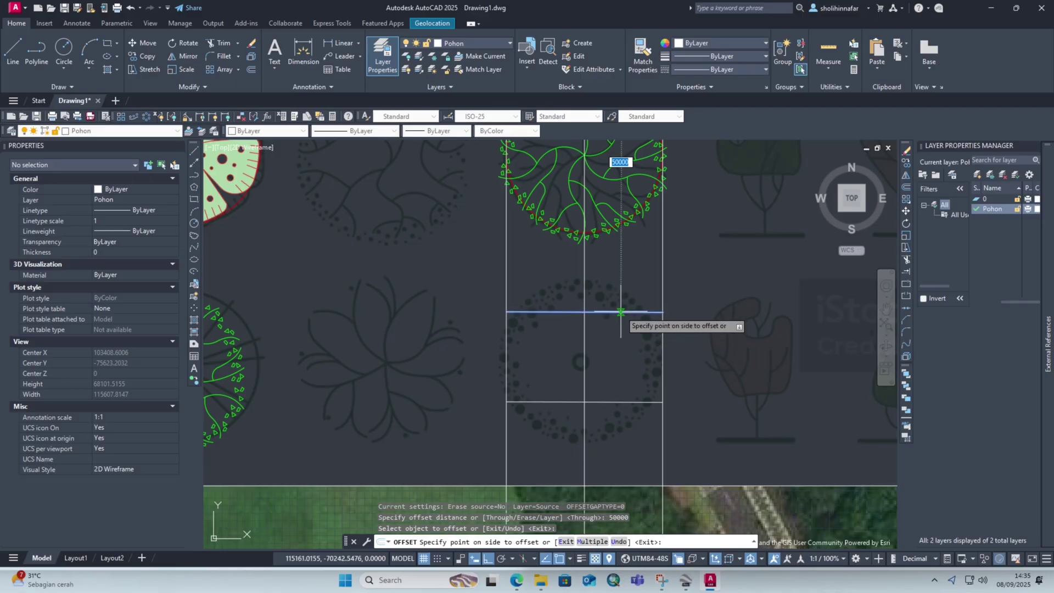
pyautogui.press('Escape')
pyautogui.press('Escape')
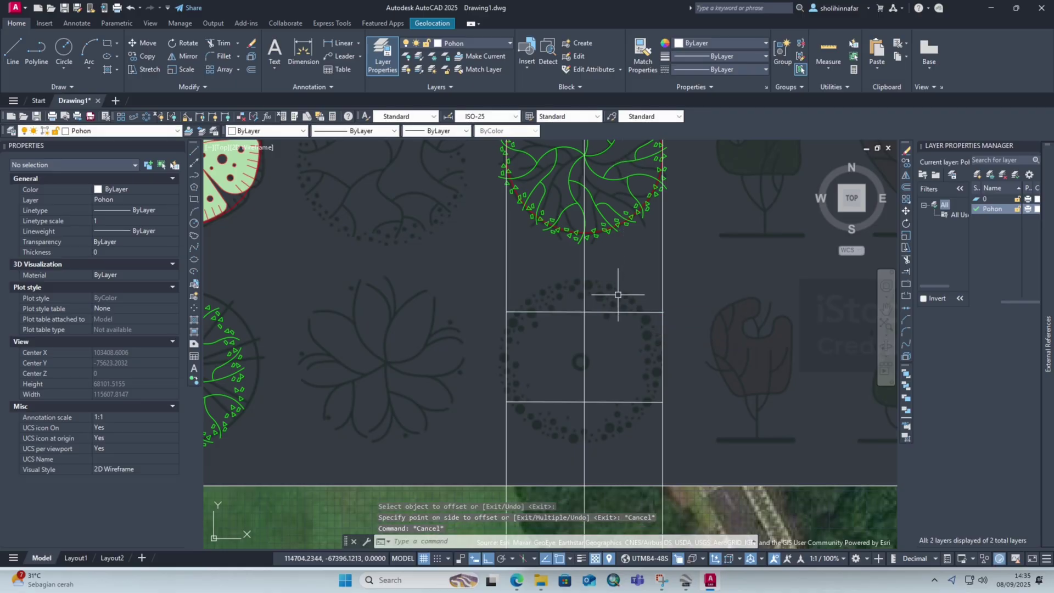
# Step: Offset the upper horizontal line 5000 upward
pyautogui.write('o')
pyautogui.press('Return')
pyautogui.write('500')
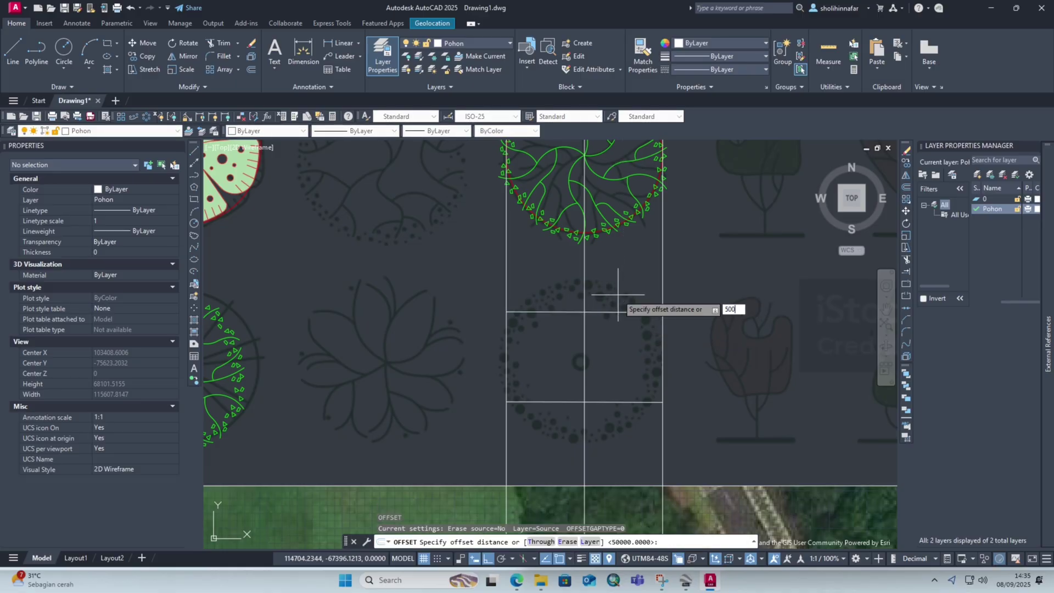
pyautogui.write('0')
pyautogui.press('Return')
pyautogui.click(610, 312)
pyautogui.click(610, 297)
pyautogui.press('Escape')
# Step: Delete the middle horizontal line, leaving the base line and the topmost line
pyautogui.click(619, 308)
pyautogui.click(610, 319)
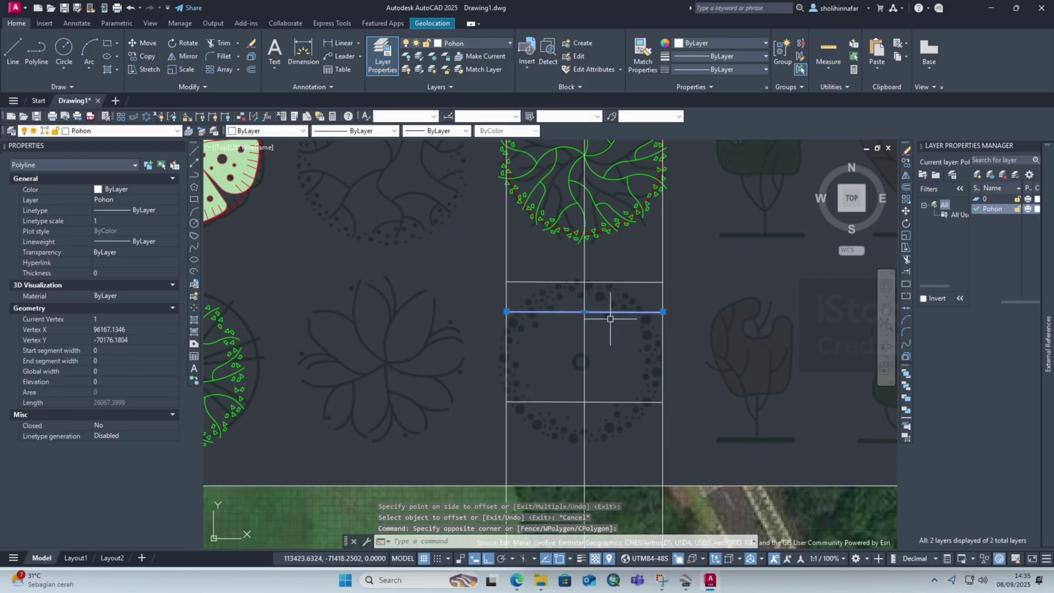
pyautogui.press('Delete')
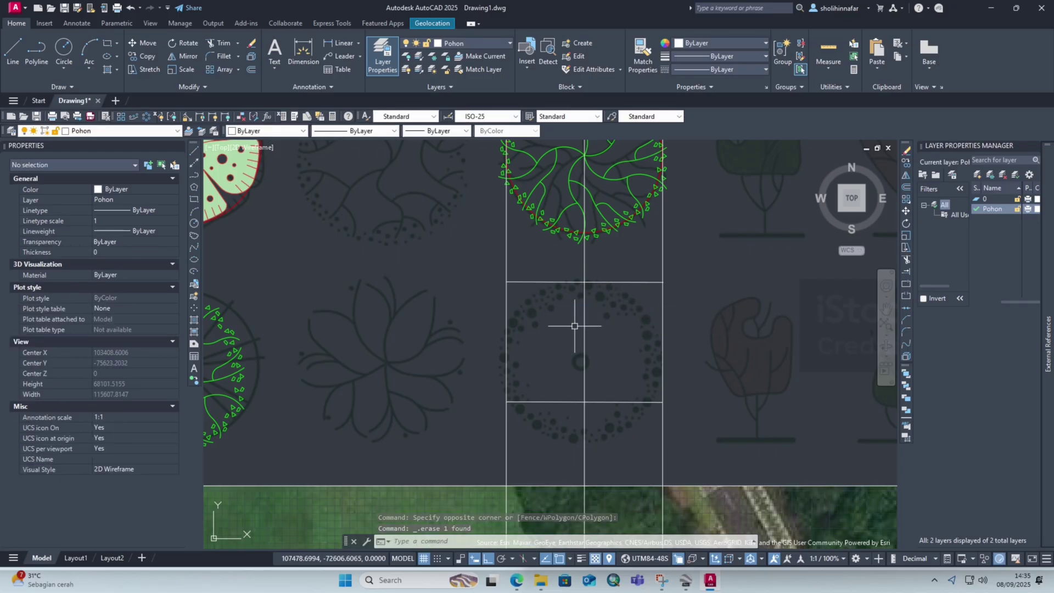
# Step: Draw a polyline for the trunk's left edge, from the base line up and outward into a bent left branch
pyautogui.write('pl')
pyautogui.press('Return')
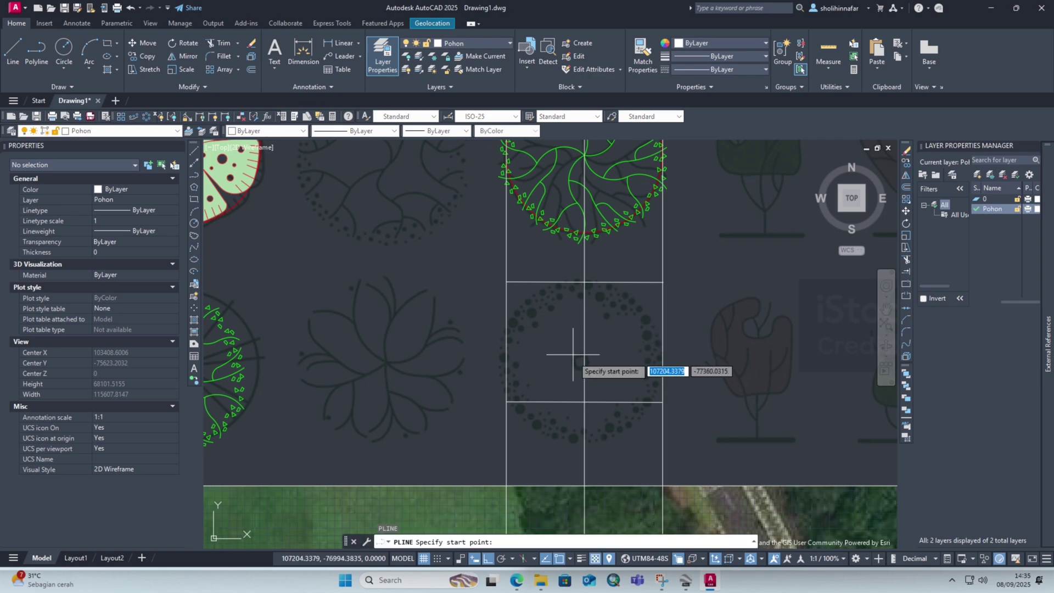
pyautogui.scroll(4, 573, 372)
pyautogui.click(574, 446)
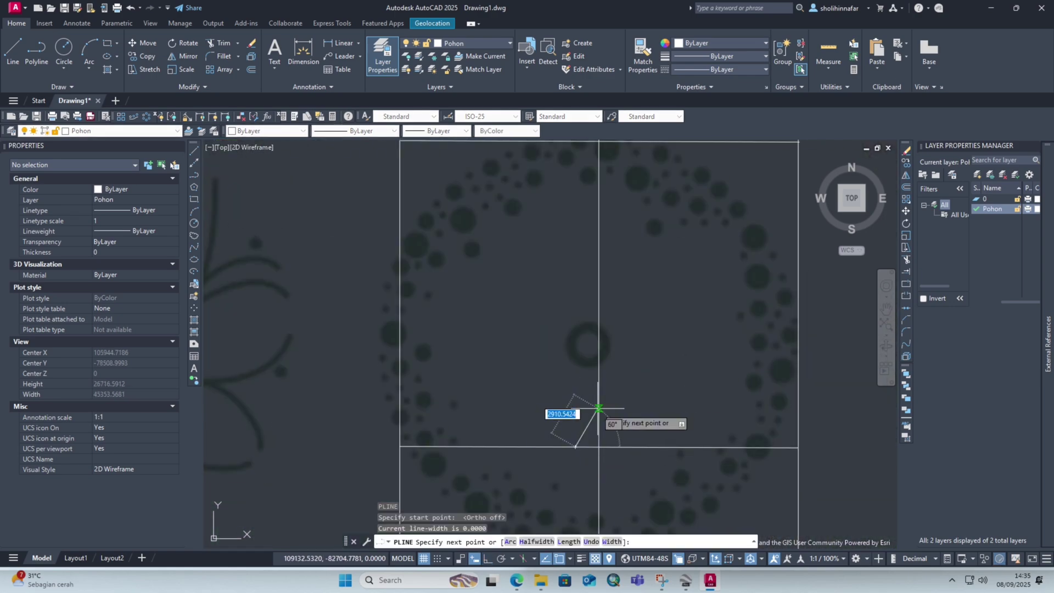
pyautogui.click(589, 386)
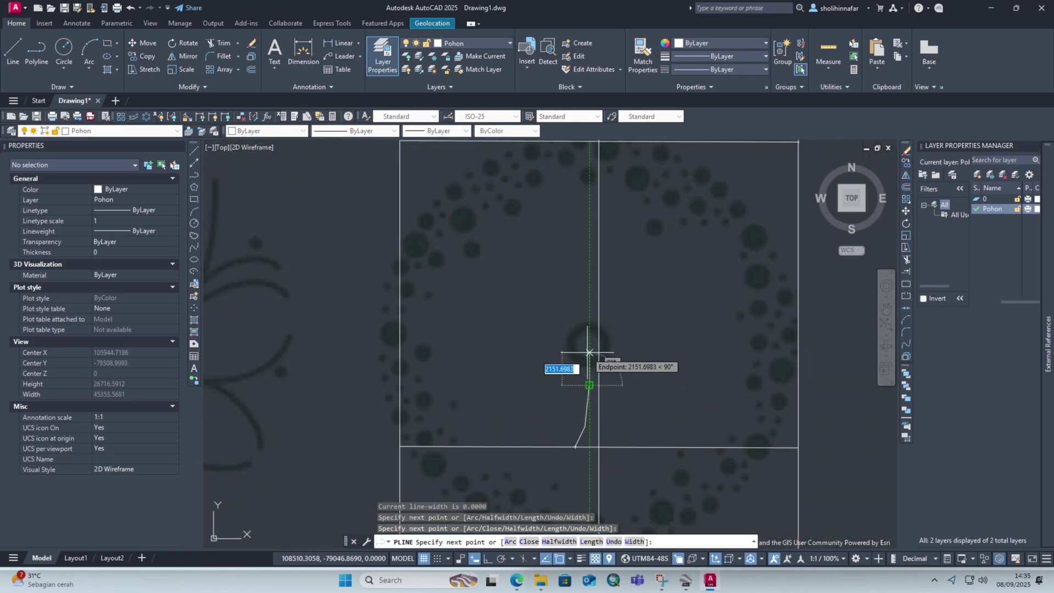
pyautogui.click(590, 354)
pyautogui.click(554, 329)
pyautogui.click(545, 302)
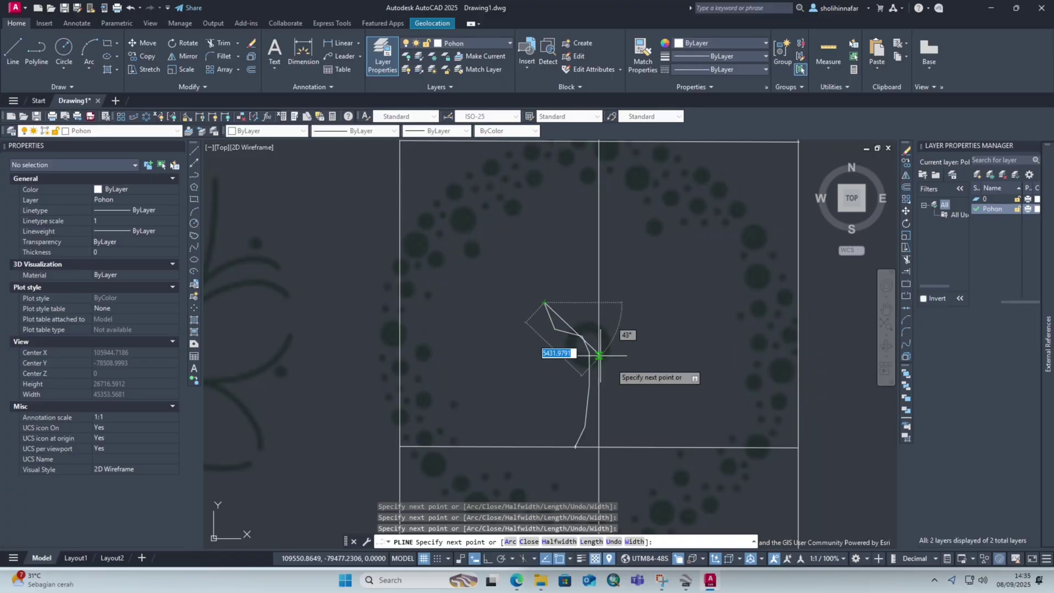
pyautogui.press('Escape')
# Step: Draw a polyline for the trunk's right edge, from the base line up and outward into a short right branch
pyautogui.press('space')
pyautogui.click(622, 446)
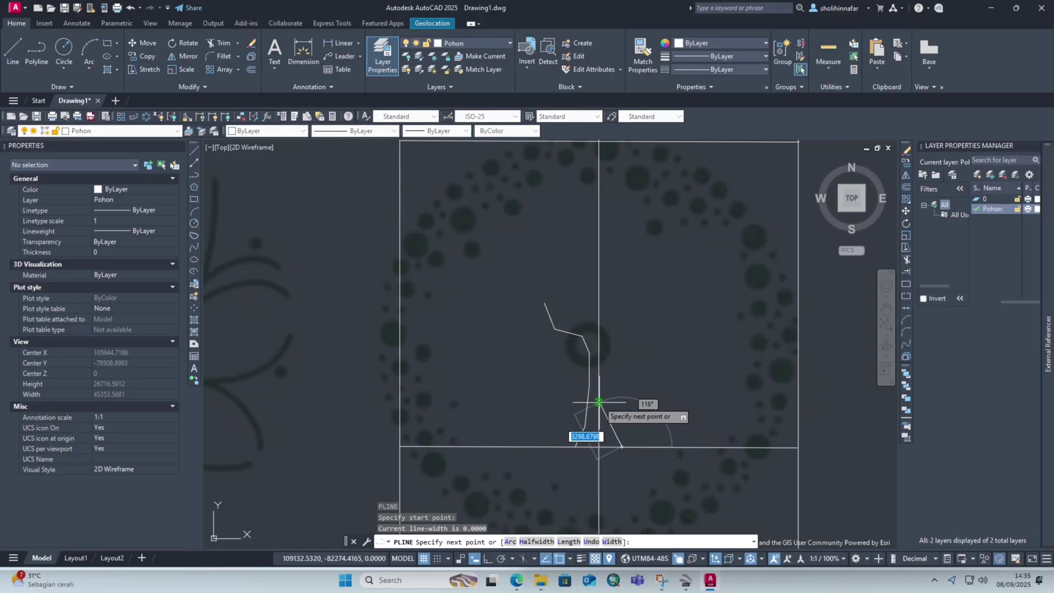
pyautogui.click(605, 397)
pyautogui.click(604, 356)
pyautogui.click(604, 357)
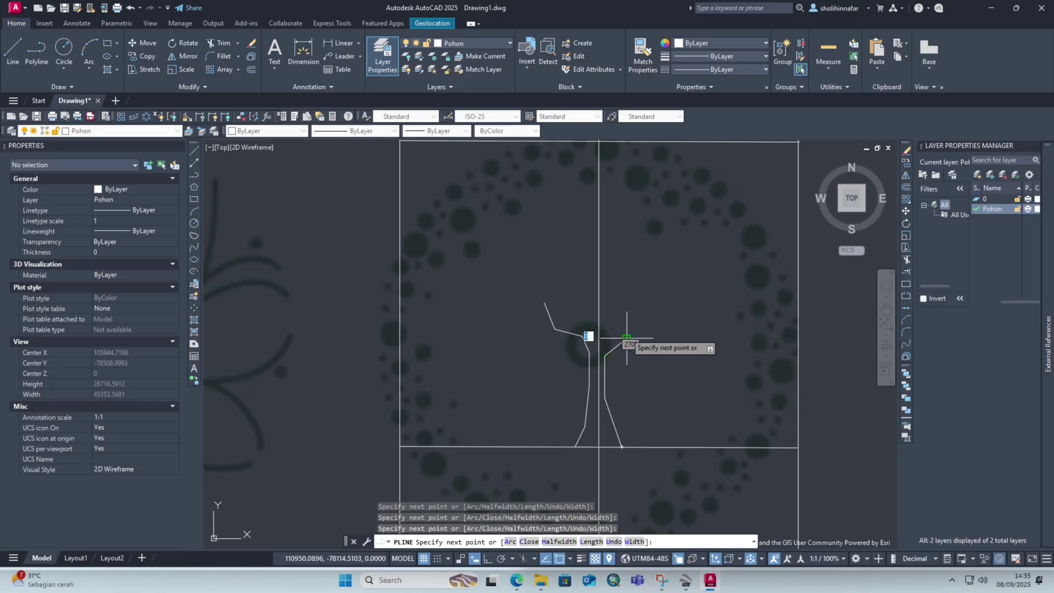
pyautogui.press('Escape')
# Step: Draw the upper edge of the right branch as a polyline just above its lower edge, extending past it up and outward
pyautogui.write('pl')
pyautogui.press('space')
pyautogui.scroll(4, 632, 342)
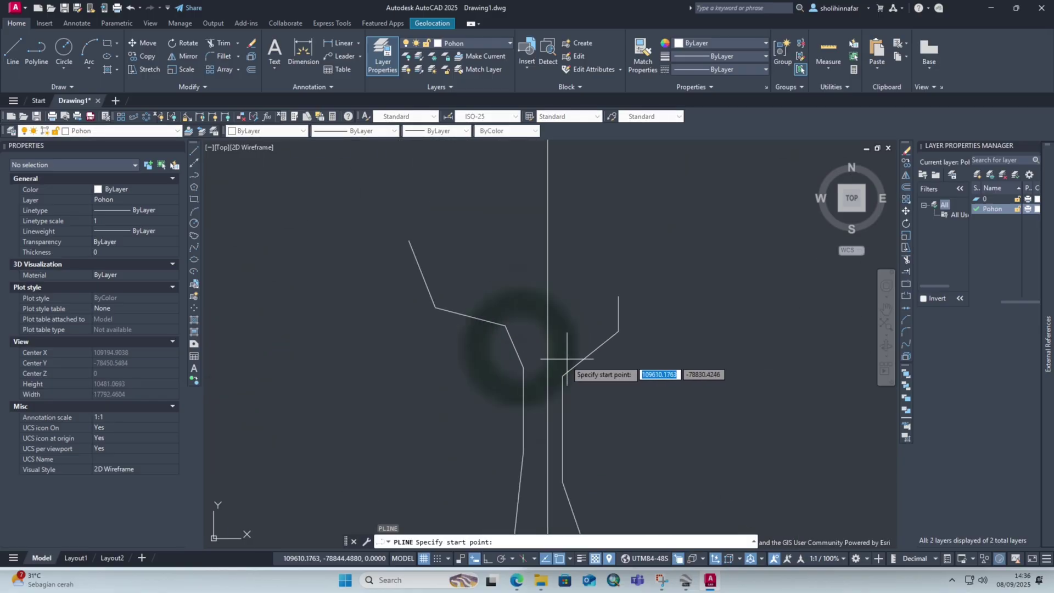
pyautogui.click(563, 361)
pyautogui.click(612, 331)
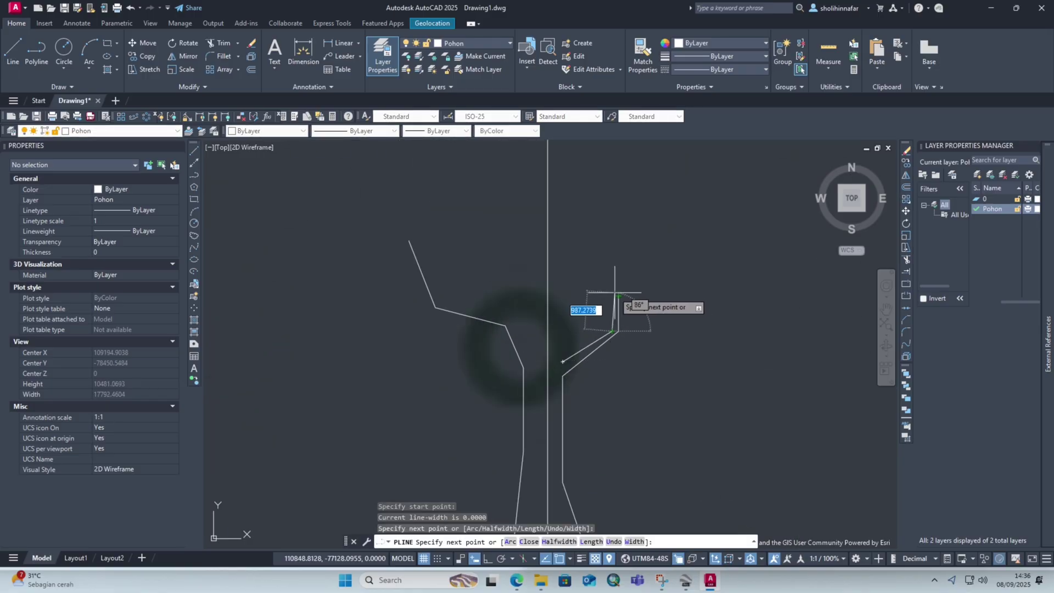
pyautogui.click(614, 290)
pyautogui.click(662, 230)
pyautogui.press('Escape')
# Step: Draw the upper edge of the left branch as a polyline from inside the trunk fork to the branch tip
pyautogui.write('p')
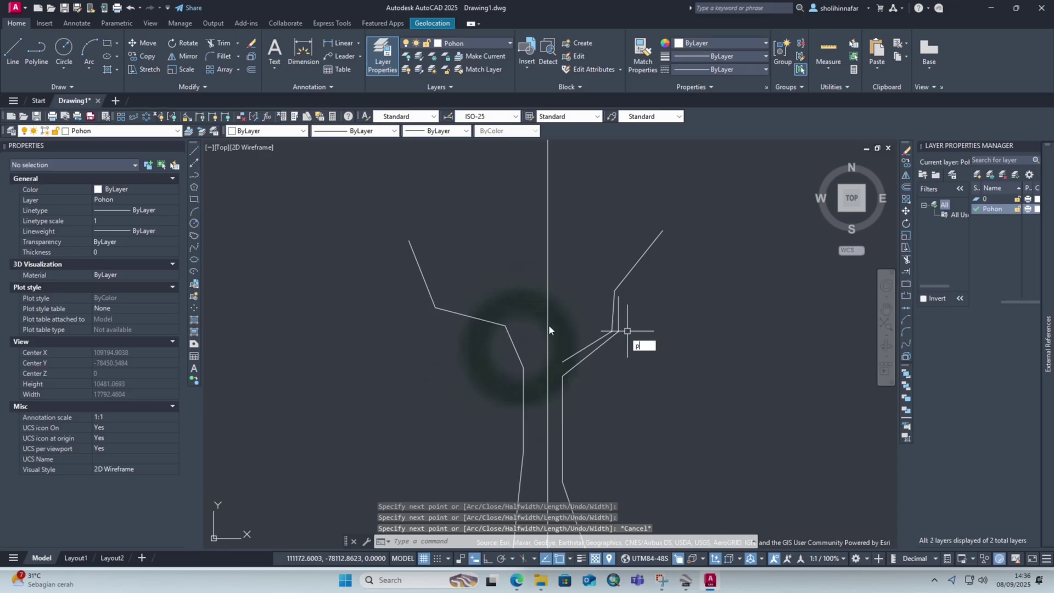
pyautogui.write('l')
pyautogui.press('space')
pyautogui.click(509, 315)
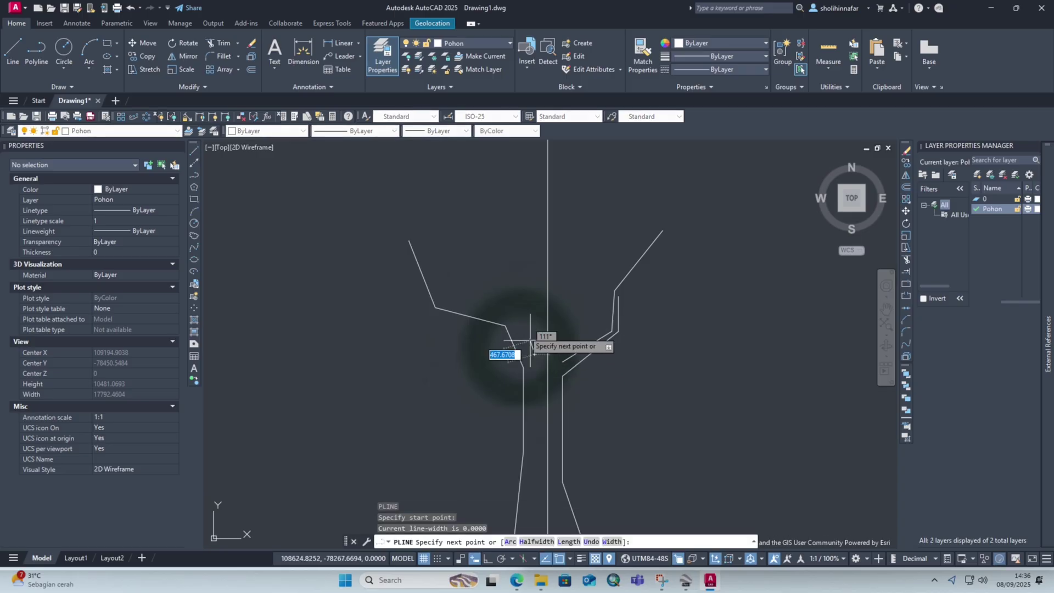
pyautogui.click(439, 300)
pyautogui.click(412, 240)
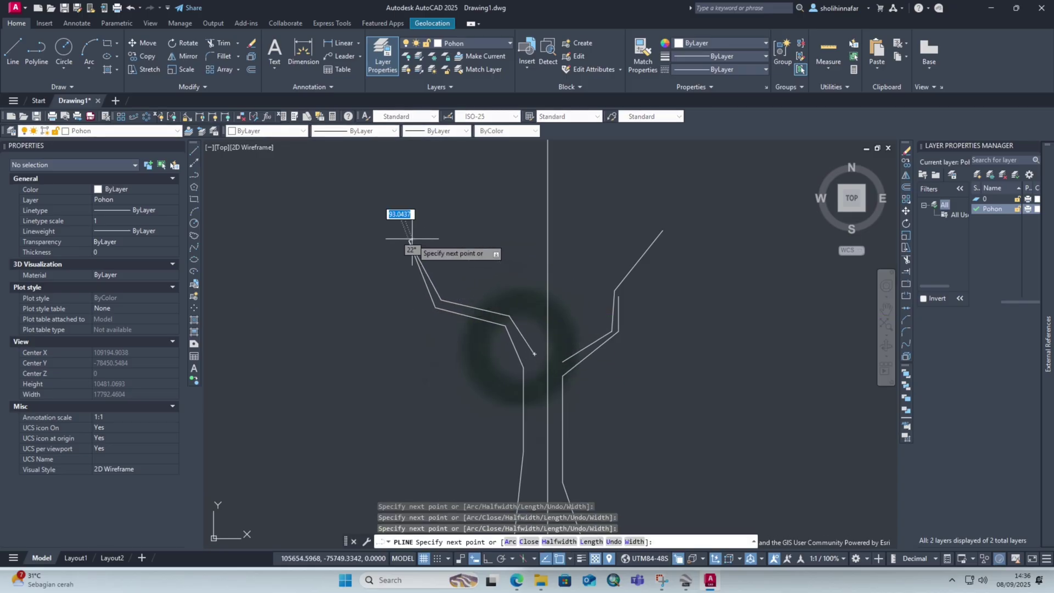
pyautogui.press('Escape')
# Step: Draw a pointed side branch with a polyline, starting and ending on the outer side of the right branch
pyautogui.write('pl')
pyautogui.press('space')
pyautogui.scroll(-6, 600, 321)
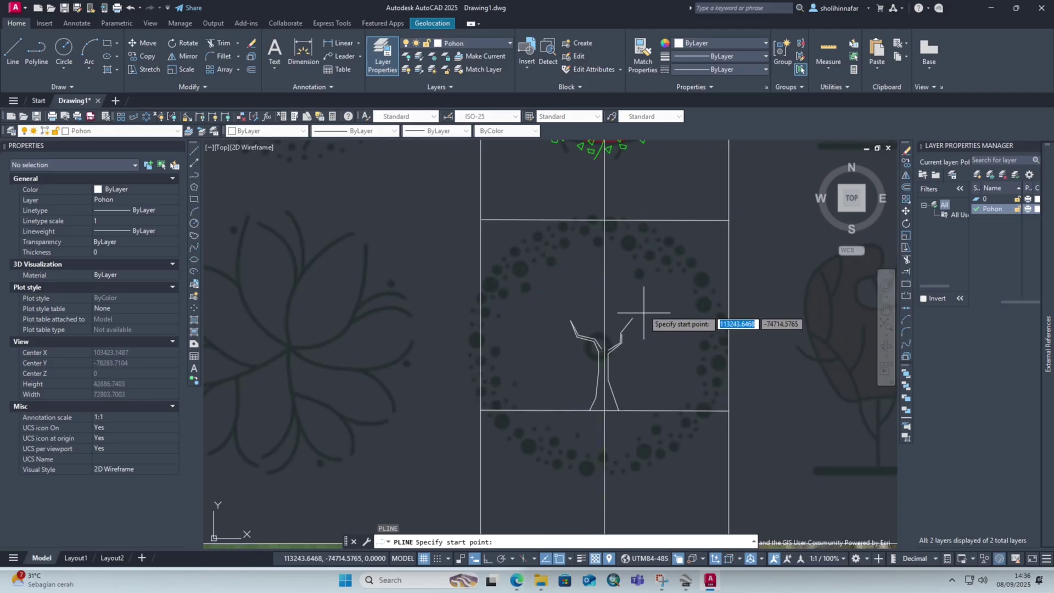
pyautogui.scroll(4, 600, 321)
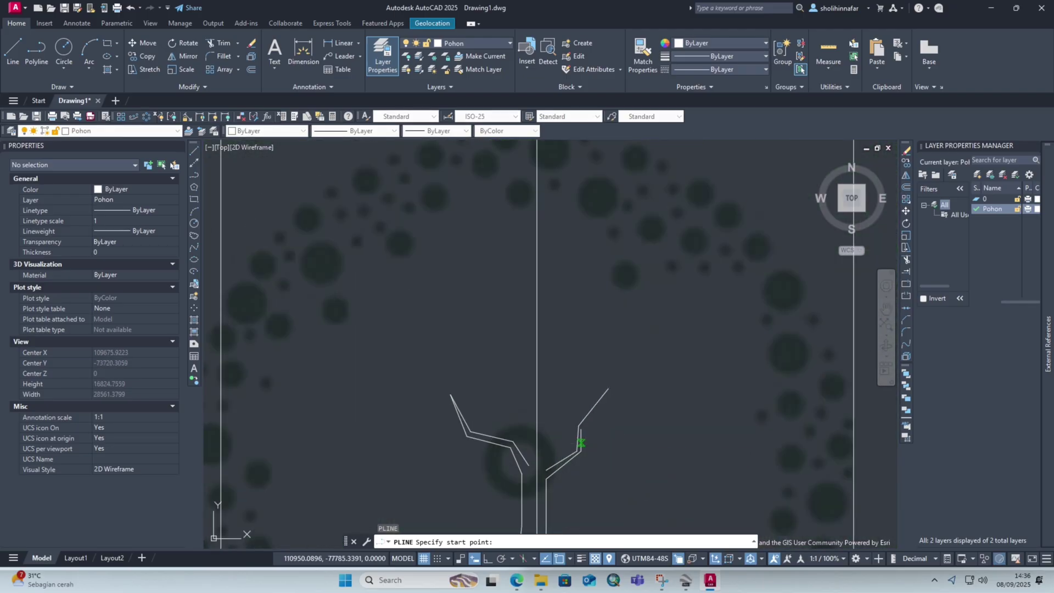
pyautogui.click(581, 441)
pyautogui.click(633, 429)
pyautogui.click(661, 386)
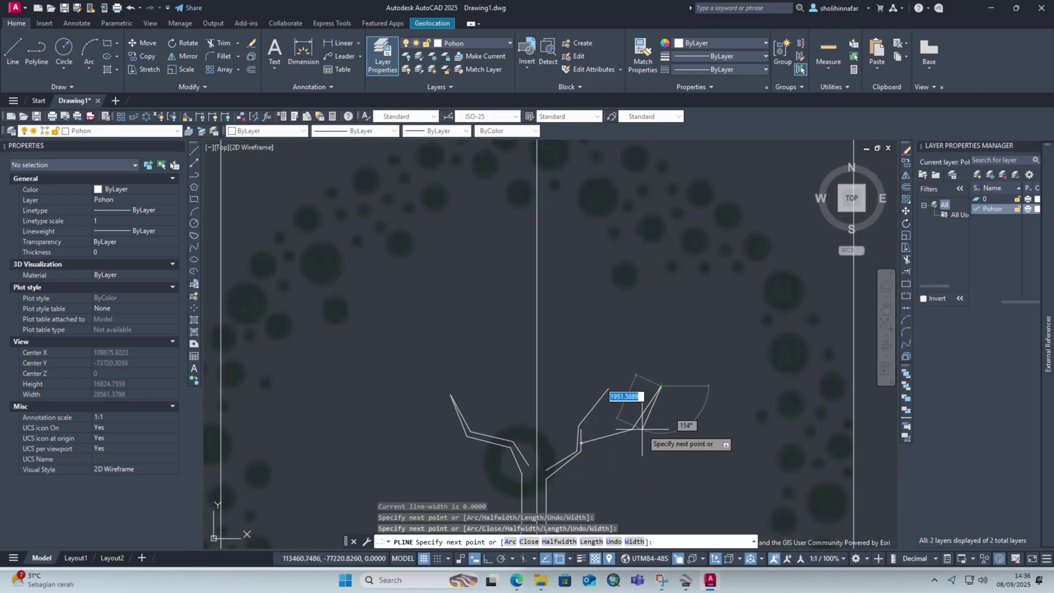
pyautogui.click(641, 429)
pyautogui.press('Escape')
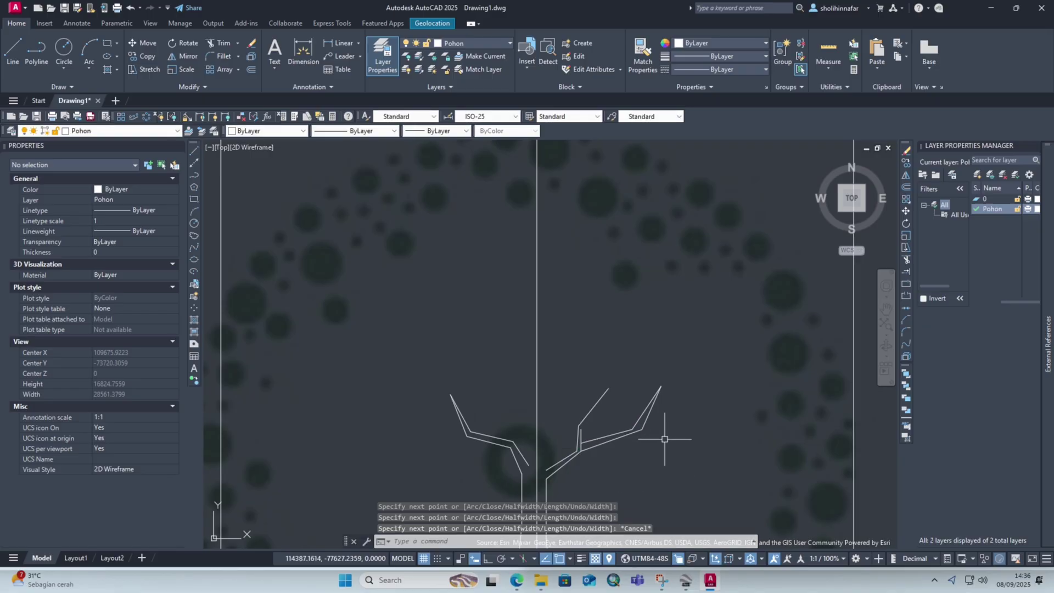
# Step: Draw a long pointed side branch with a polyline, extending outward from the upper part of the left branch
pyautogui.write('pl')
pyautogui.press('Return')
pyautogui.scroll(-3, 461, 385)
pyautogui.scroll(3, 351, 378)
pyautogui.click(456, 413)
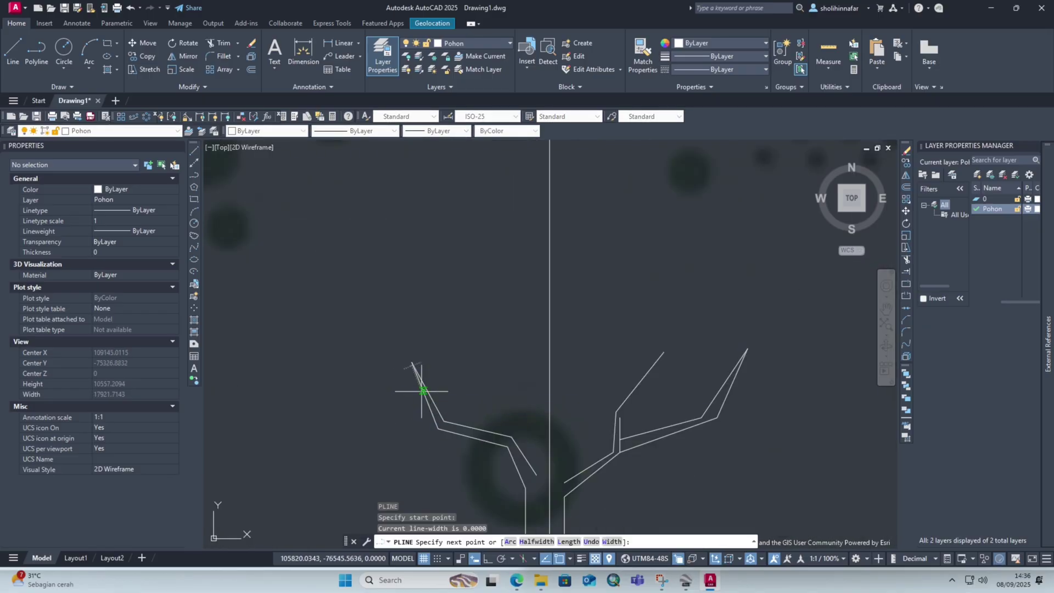
pyautogui.click(316, 363)
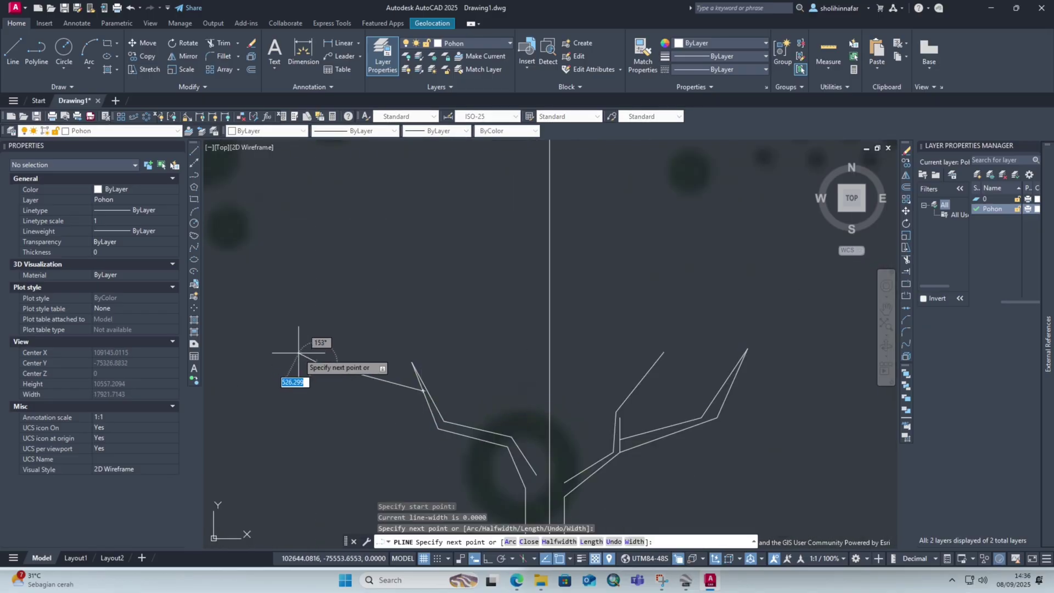
pyautogui.click(302, 334)
pyautogui.click(313, 365)
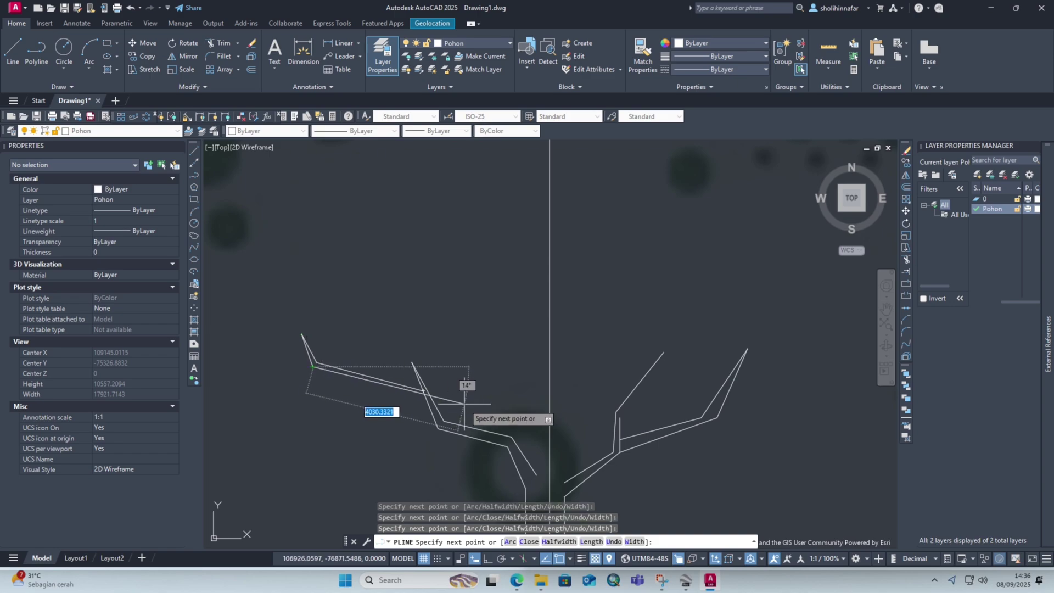
pyautogui.press('Escape')
# Step: Draw a bent bark line across the upper trunk, from its left edge to just short of the right edge
pyautogui.scroll(-4, 567, 369)
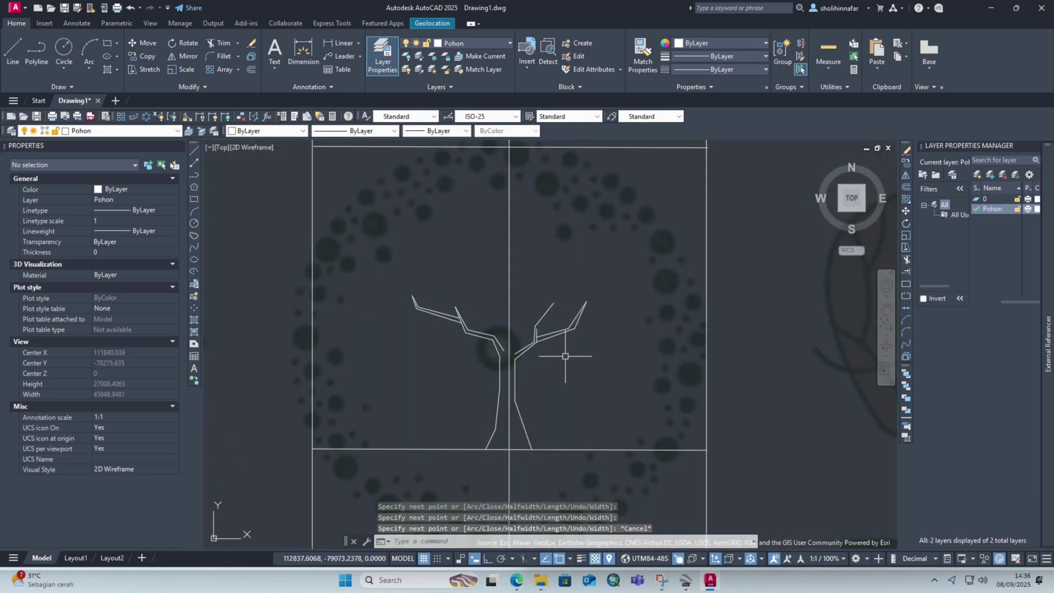
pyautogui.press('Return')
pyautogui.scroll(4, 511, 367)
pyautogui.click(482, 366)
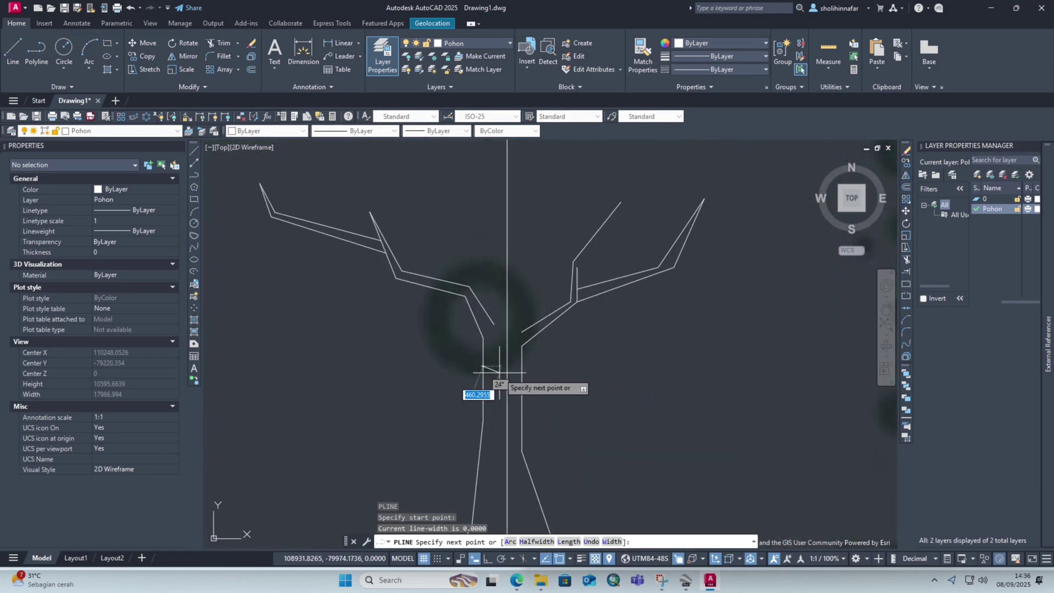
pyautogui.scroll(4, 497, 378)
pyautogui.click(497, 378)
pyautogui.click(549, 383)
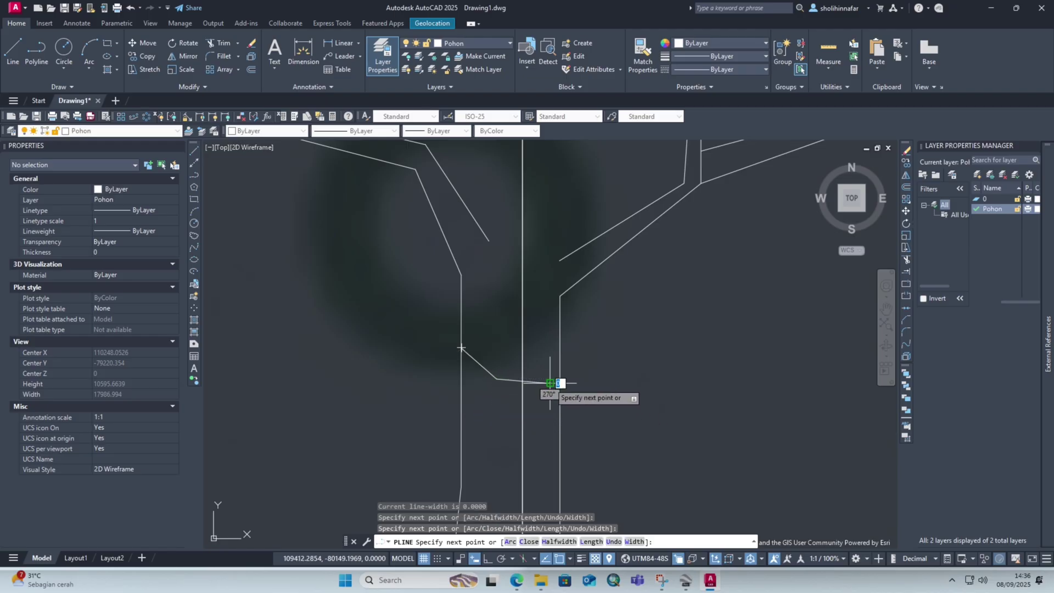
pyautogui.press('Escape')
# Step: Draw a second bent bark line below the first, sloping down from the trunk's left edge to its right edge
pyautogui.write('pl')
pyautogui.press('Return')
pyautogui.click(461, 384)
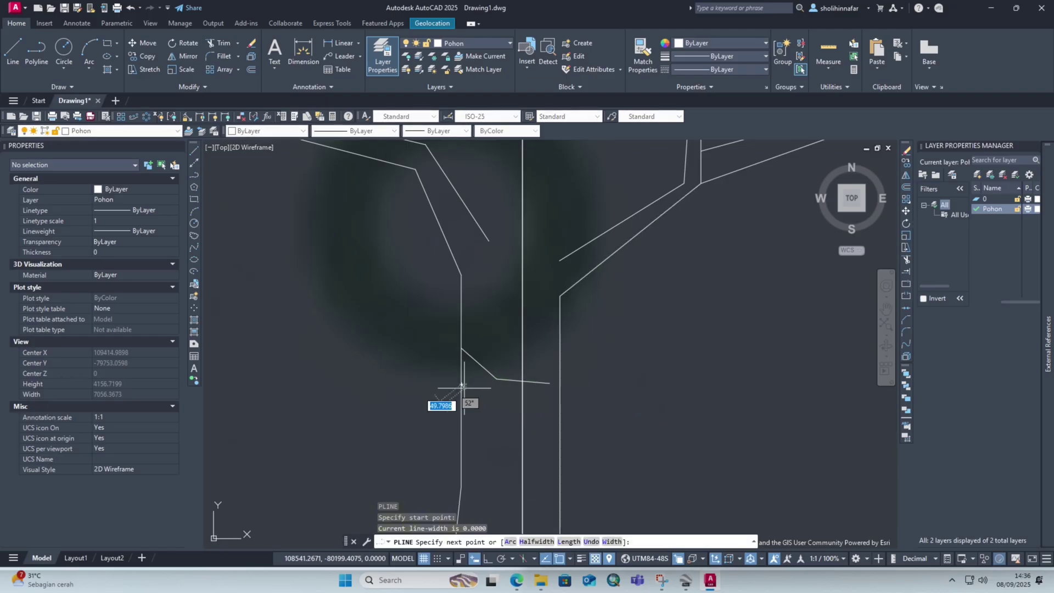
pyautogui.click(505, 422)
pyautogui.click(560, 447)
pyautogui.press('Escape')
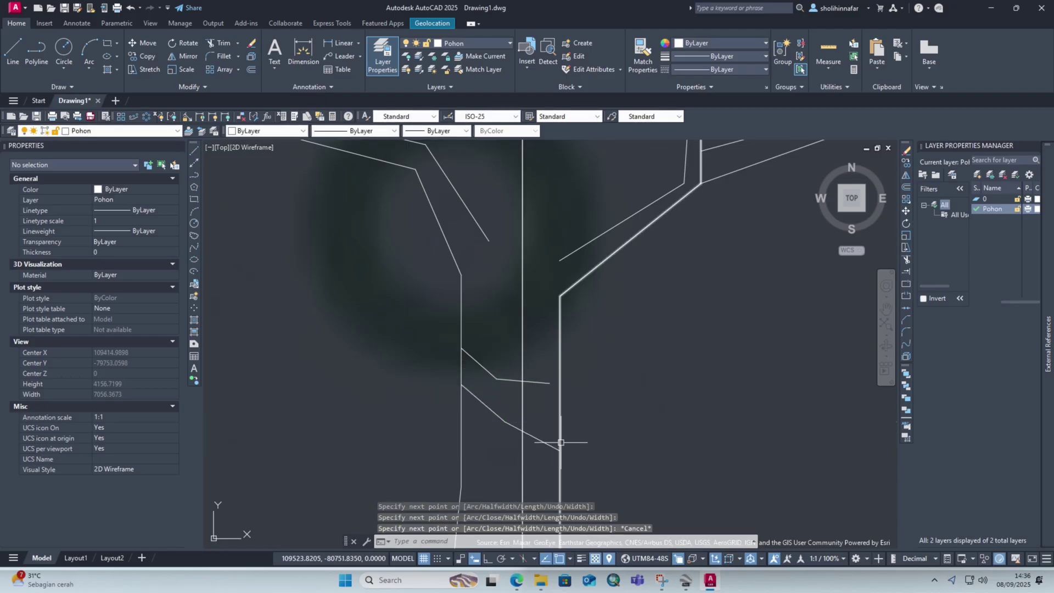
# Step: Draw a knot on the lower trunk as a polyline of three nested angular contours against the right edge
pyautogui.press('Return')
pyautogui.scroll(-2, 536, 376)
pyautogui.click(561, 356)
pyautogui.click(521, 384)
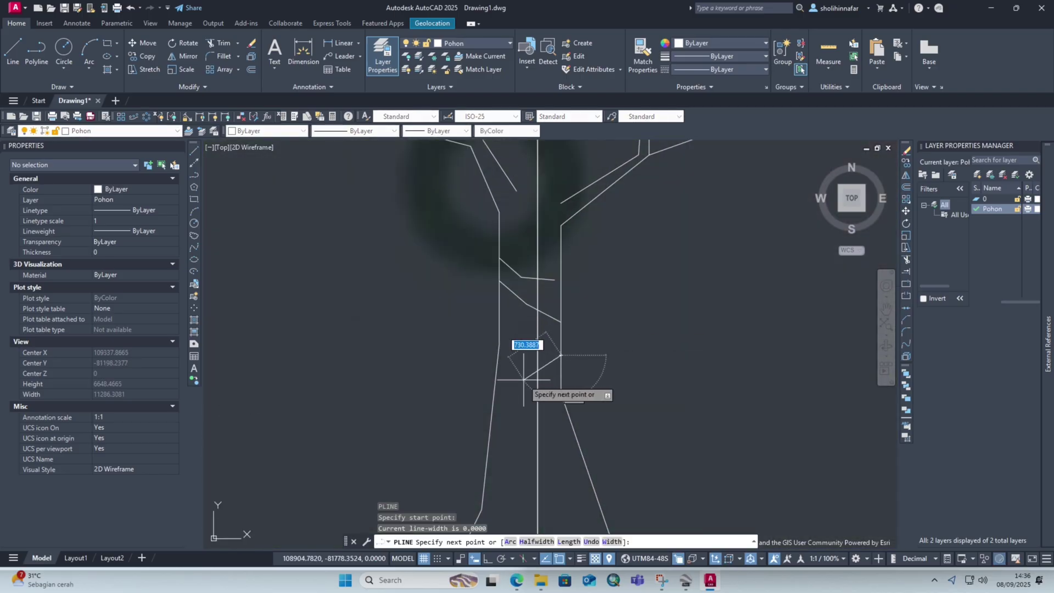
pyautogui.click(505, 430)
pyautogui.click(528, 486)
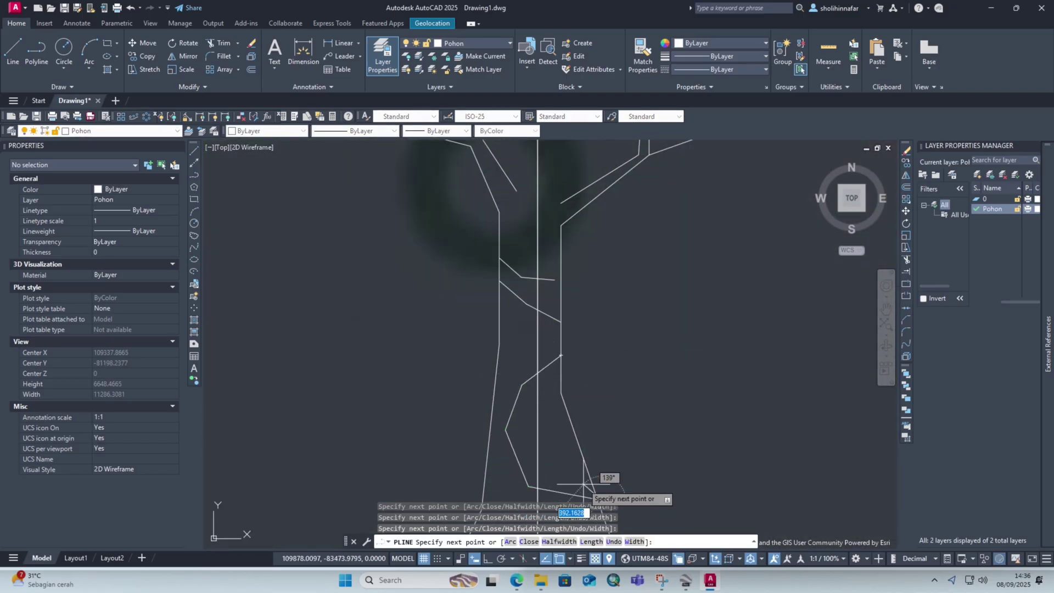
pyautogui.click(576, 496)
pyautogui.click(592, 481)
pyautogui.click(568, 474)
pyautogui.click(538, 459)
pyautogui.click(531, 426)
pyautogui.click(541, 406)
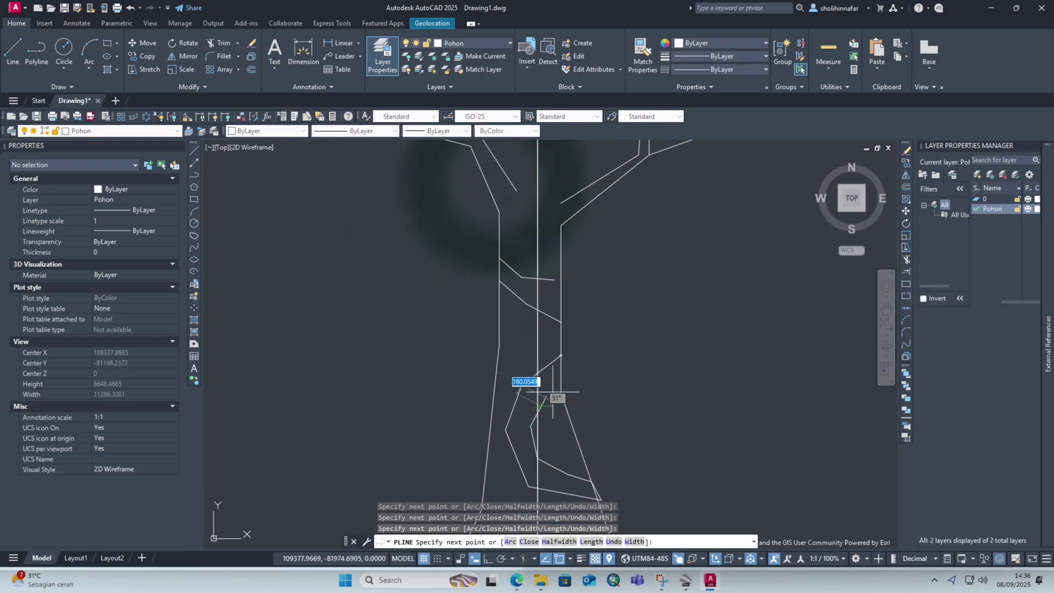
pyautogui.click(563, 383)
pyautogui.click(572, 419)
pyautogui.click(552, 425)
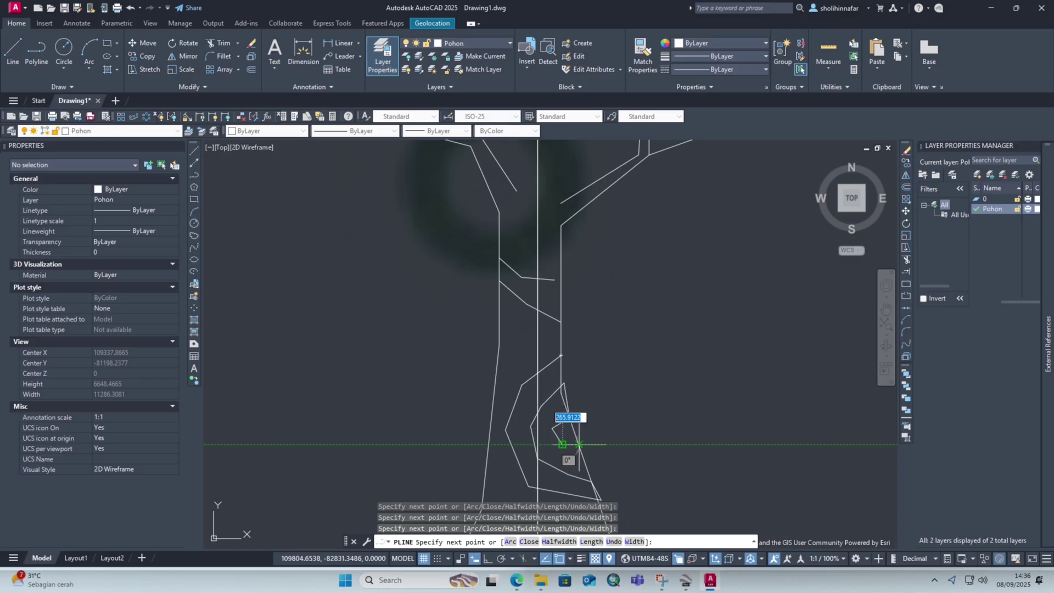
pyautogui.click(561, 444)
pyautogui.press('Return')
# Step: Draw a small angular bark detail with a polyline along the trunk's left edge, just above the base
pyautogui.scroll(-6, 653, 442)
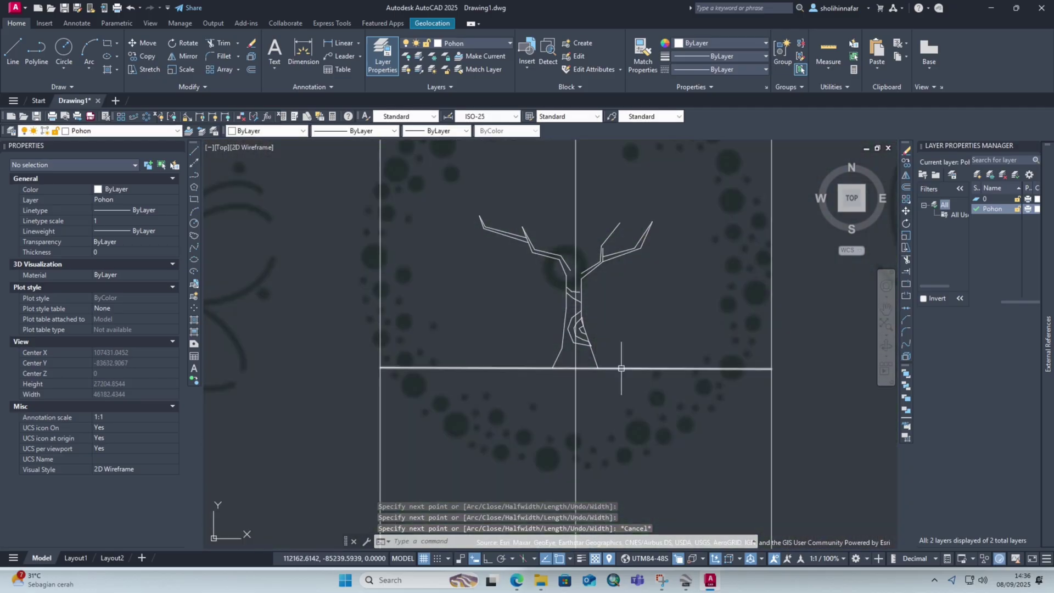
pyautogui.press('Return')
pyautogui.scroll(5, 583, 353)
pyautogui.click(519, 361)
pyautogui.click(539, 354)
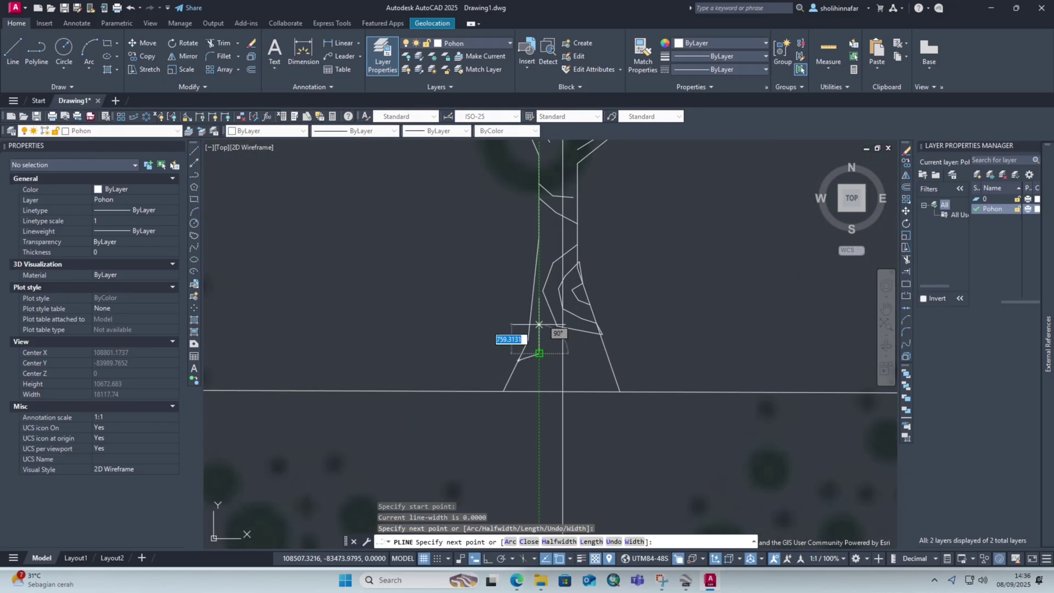
pyautogui.click(539, 324)
pyautogui.press('Escape')
# Step: Trim the bark and knot lines that overrun the lower trunk's edges
pyautogui.scroll(4, 570, 258)
pyautogui.write('tr')
pyautogui.press('Return')
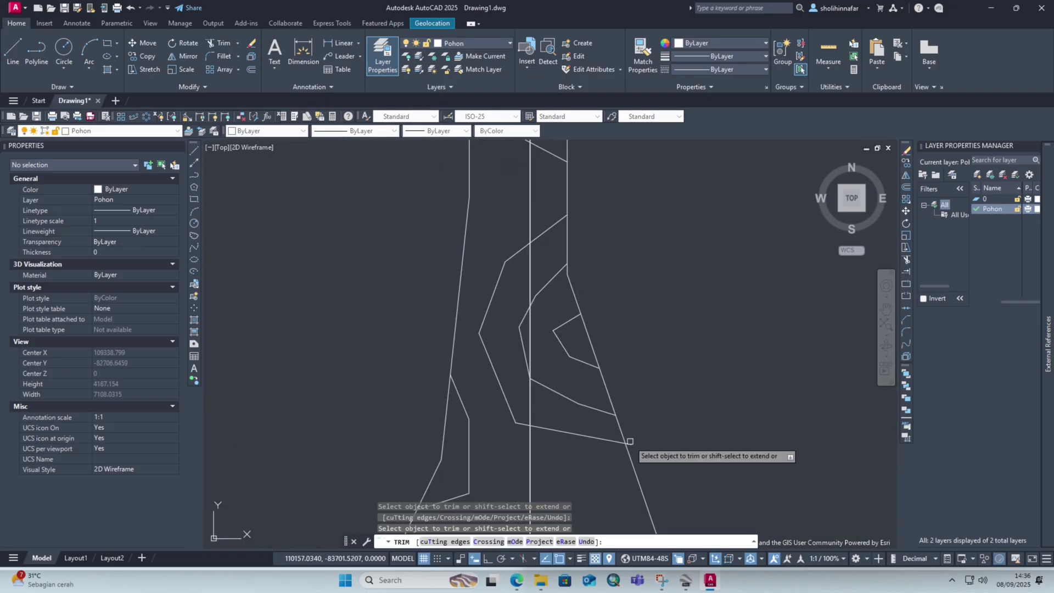
pyautogui.press('Escape')
# Step: Begin the crown outline as a polyline, running its bent lower edge across the branches from the left construction line to the right one
pyautogui.scroll(-6, 632, 439)
pyautogui.scroll(-2, 618, 400)
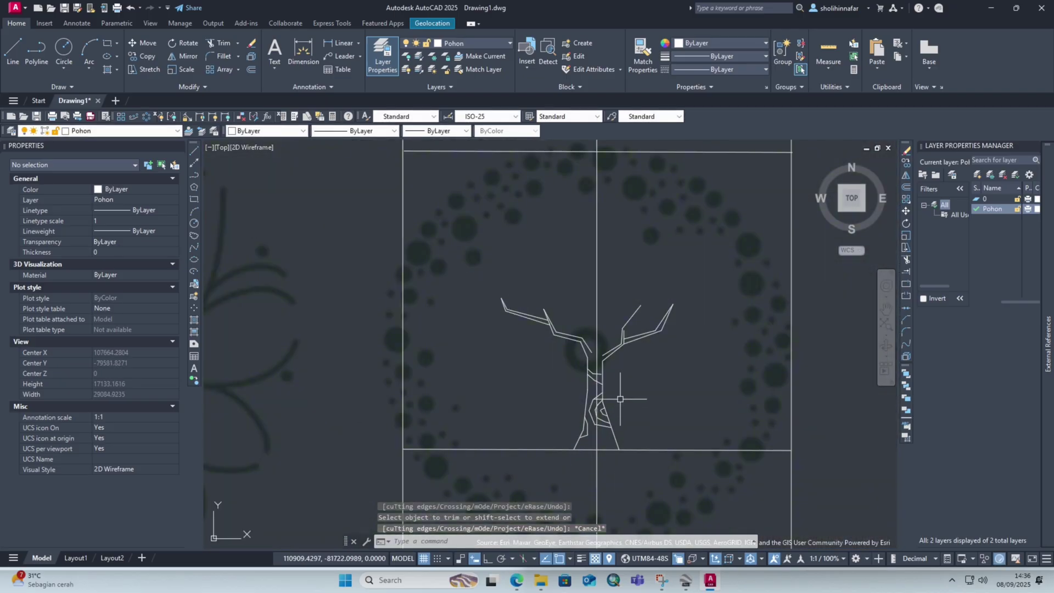
pyautogui.moveTo(685, 367); pyautogui.dragTo(614, 335, button='middle')
pyautogui.write('pl')
pyautogui.press('Return')
pyautogui.moveTo(472, 286); pyautogui.dragTo(484, 366, button='middle')
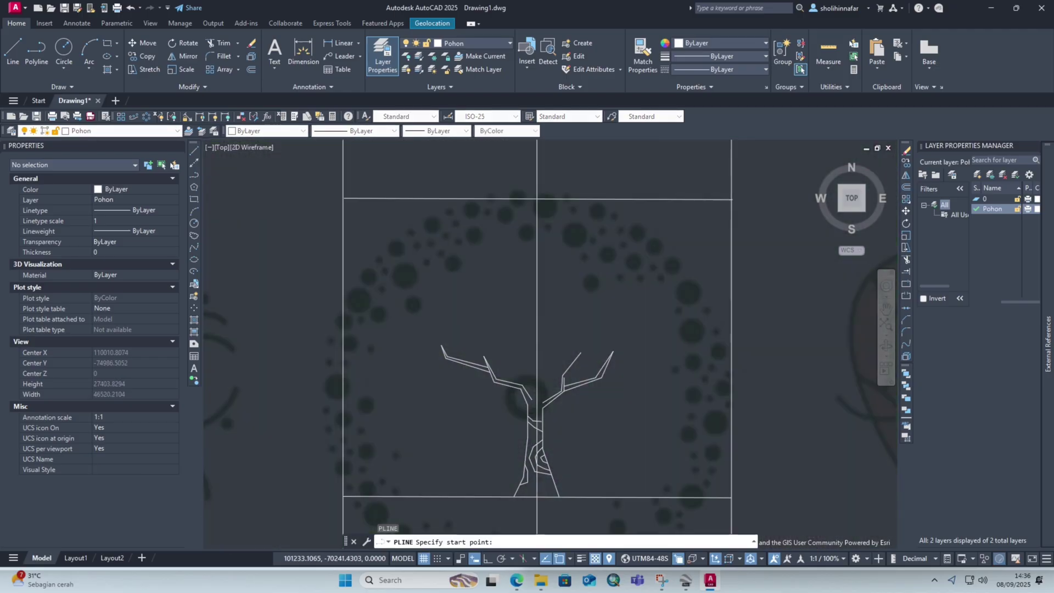
pyautogui.click(346, 373)
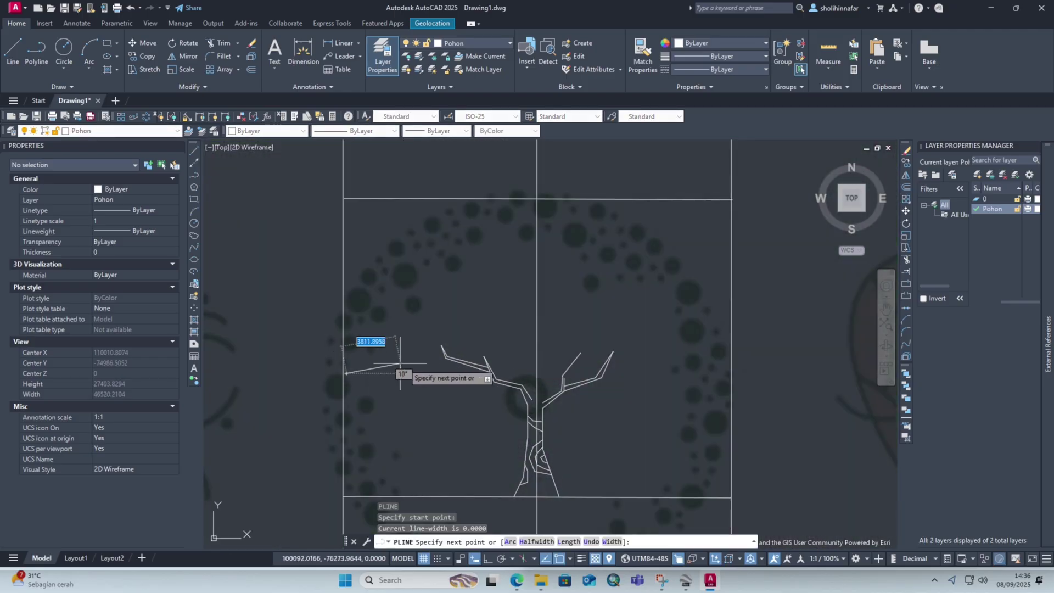
pyautogui.click(442, 352)
pyautogui.click(486, 360)
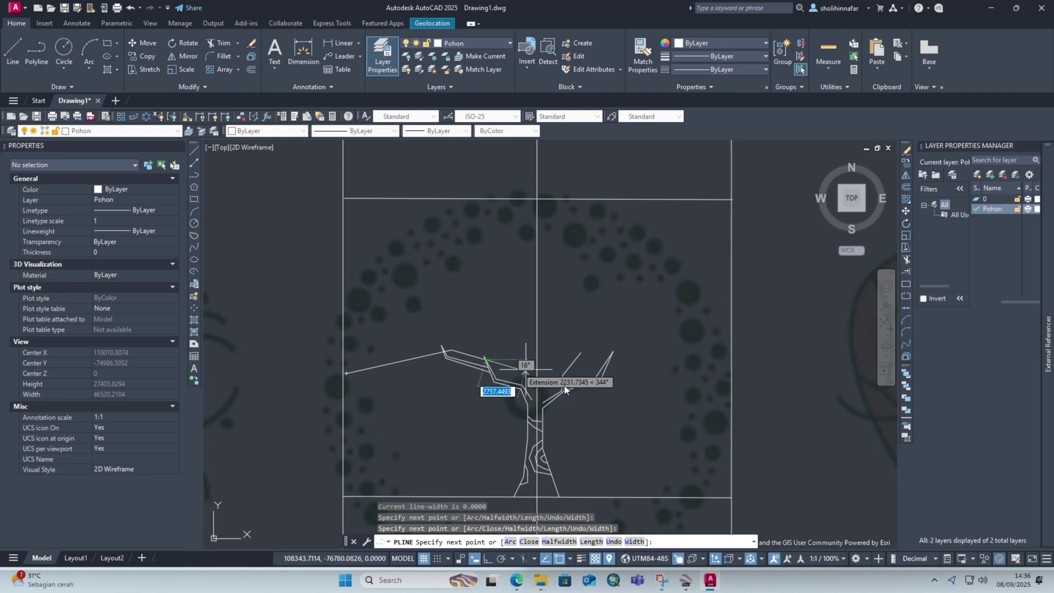
pyautogui.click(535, 380)
pyautogui.click(563, 365)
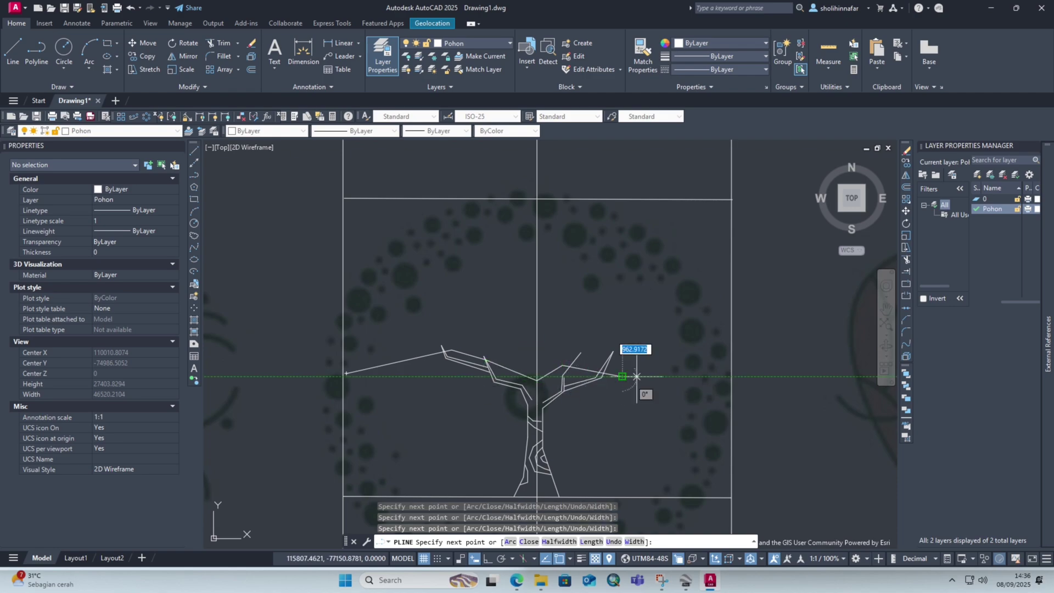
pyautogui.click(622, 377)
pyautogui.click(728, 382)
# Step: Continue the crown outline up the right side, over the top construction line and down the left side as an angular dome, and close it
pyautogui.click(728, 329)
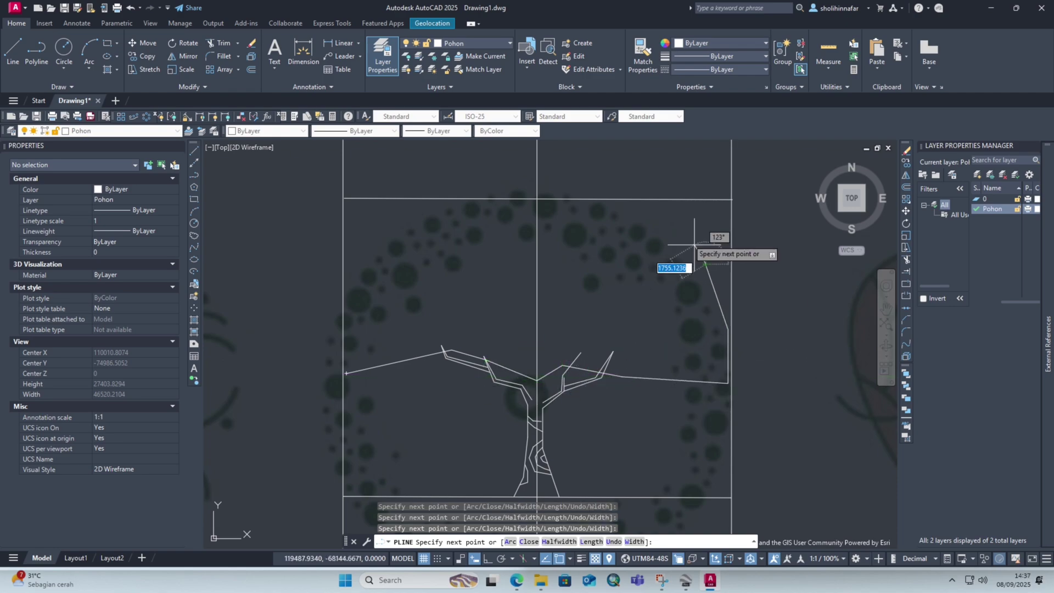
pyautogui.click(705, 263)
pyautogui.click(646, 208)
pyautogui.click(584, 199)
pyautogui.click(458, 202)
pyautogui.click(397, 243)
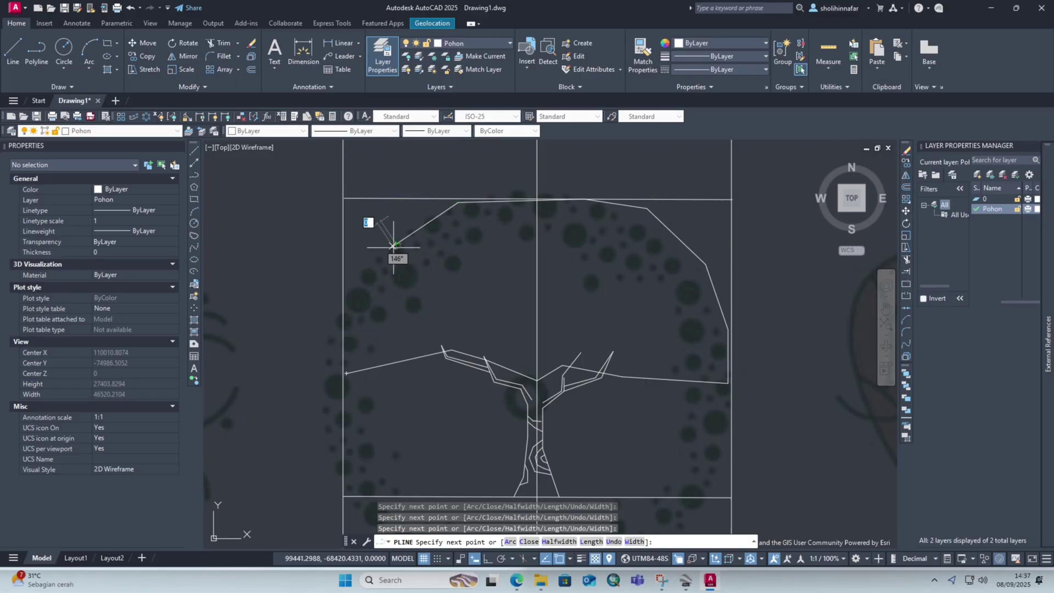
pyautogui.click(357, 301)
pyautogui.click(343, 339)
pyautogui.write('c')
pyautogui.press('Return')
pyautogui.scroll(-4, 564, 368)
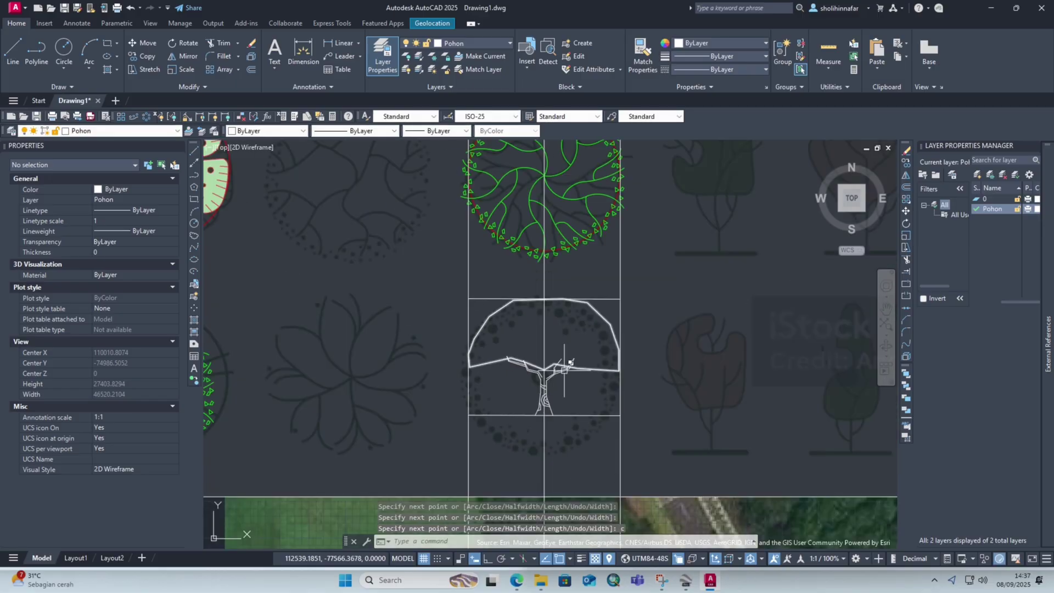
# Step: Copy the frontal tree's trunk, branches, bark and crown, without the construction lines, 30000 units horizontally to the right with Ortho on
pyautogui.moveTo(668, 402); pyautogui.dragTo(494, 400, button='middle')
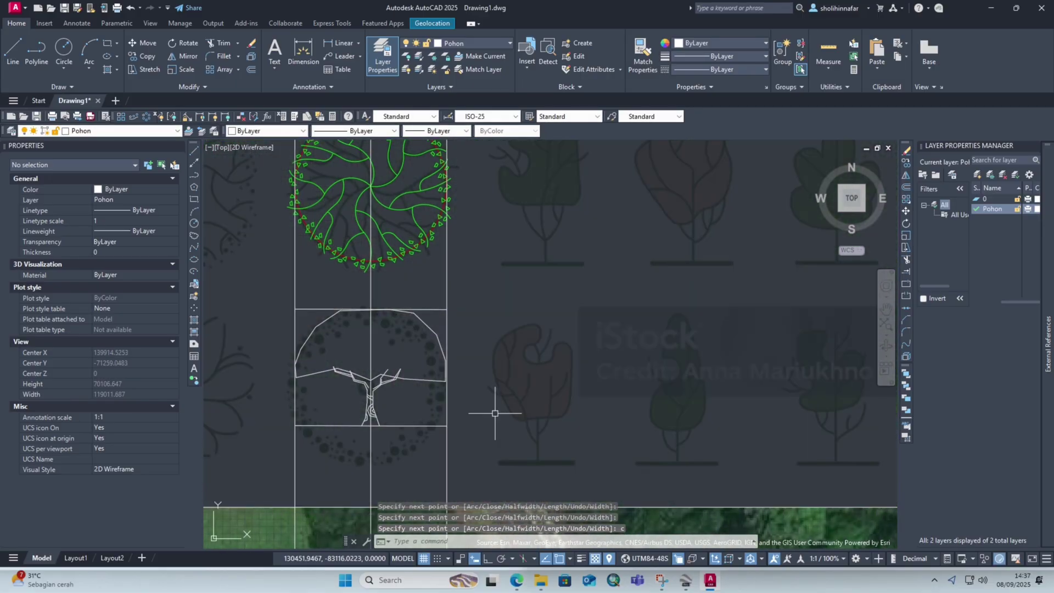
pyautogui.scroll(-4, 619, 348)
pyautogui.scroll(5, 524, 365)
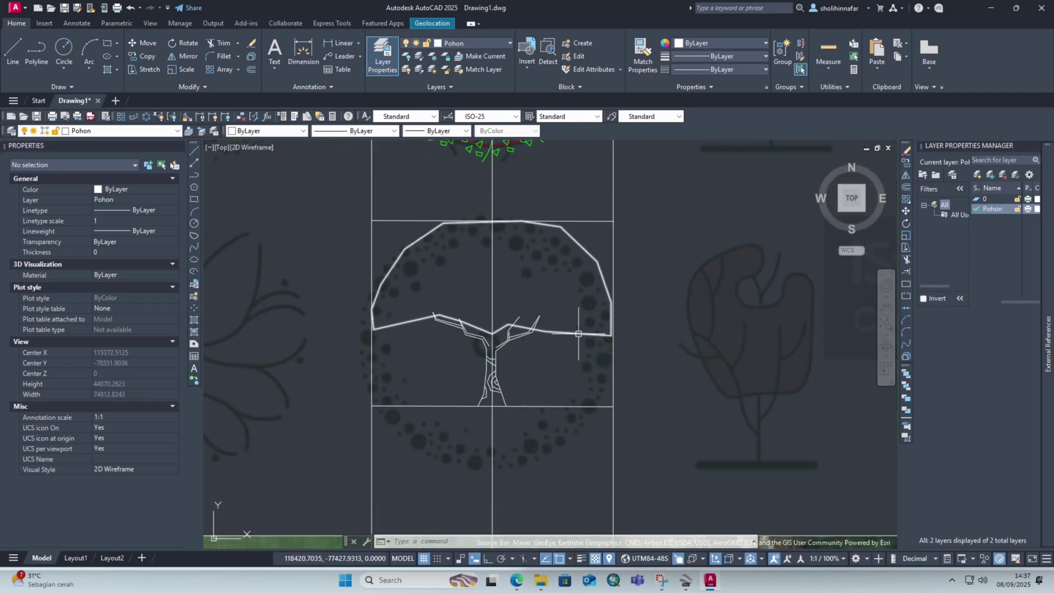
pyautogui.click(335, 207)
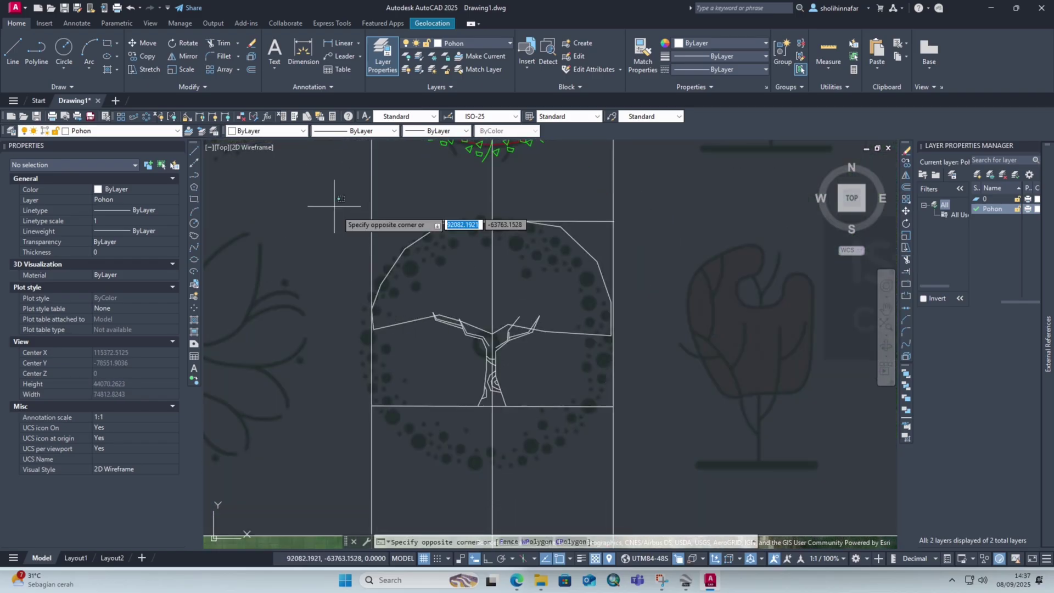
pyautogui.click(647, 437)
pyautogui.keyDown('shift'); pyautogui.click(592, 392); pyautogui.keyUp('shift')
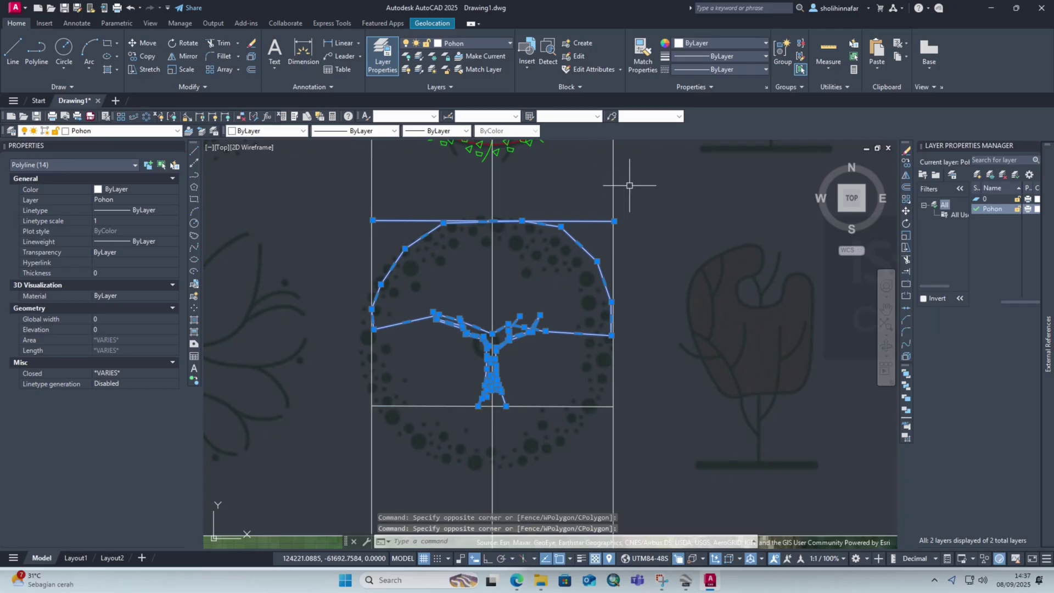
pyautogui.keyDown('shift'); pyautogui.click(639, 196); pyautogui.keyUp('shift')
pyautogui.keyDown('shift'); pyautogui.click(603, 231); pyautogui.keyUp('shift')
pyautogui.write('c')
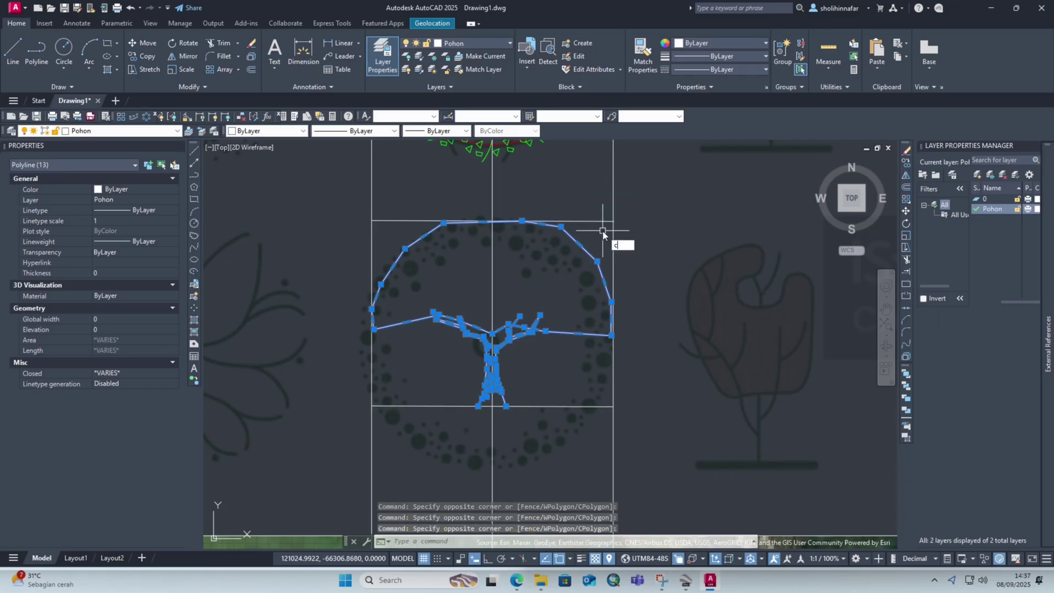
pyautogui.write('o')
pyautogui.press('Return')
pyautogui.click(509, 386)
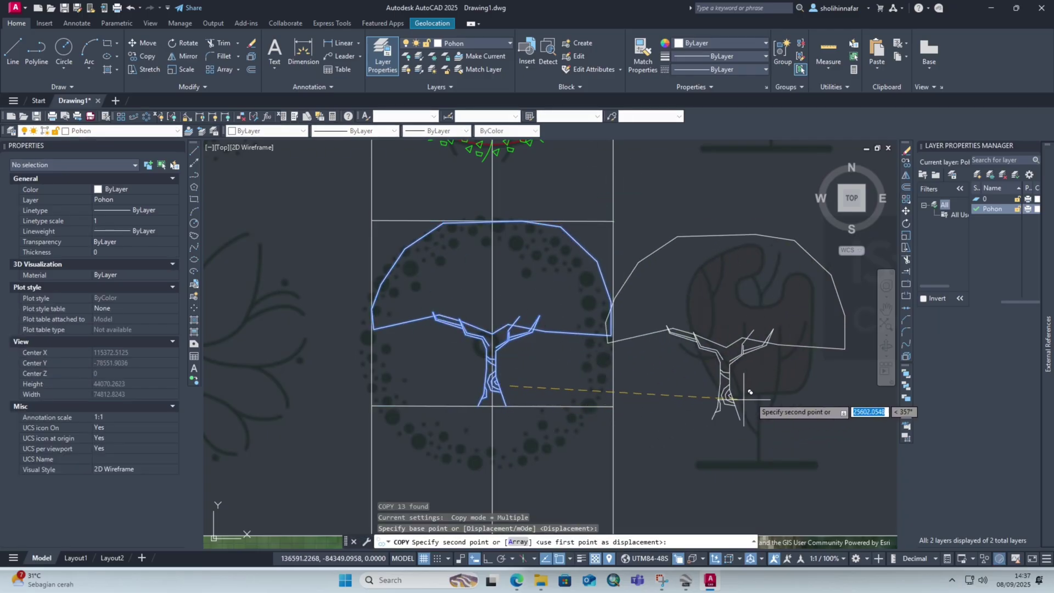
pyautogui.moveTo(749, 392); pyautogui.dragTo(644, 394, button='middle')
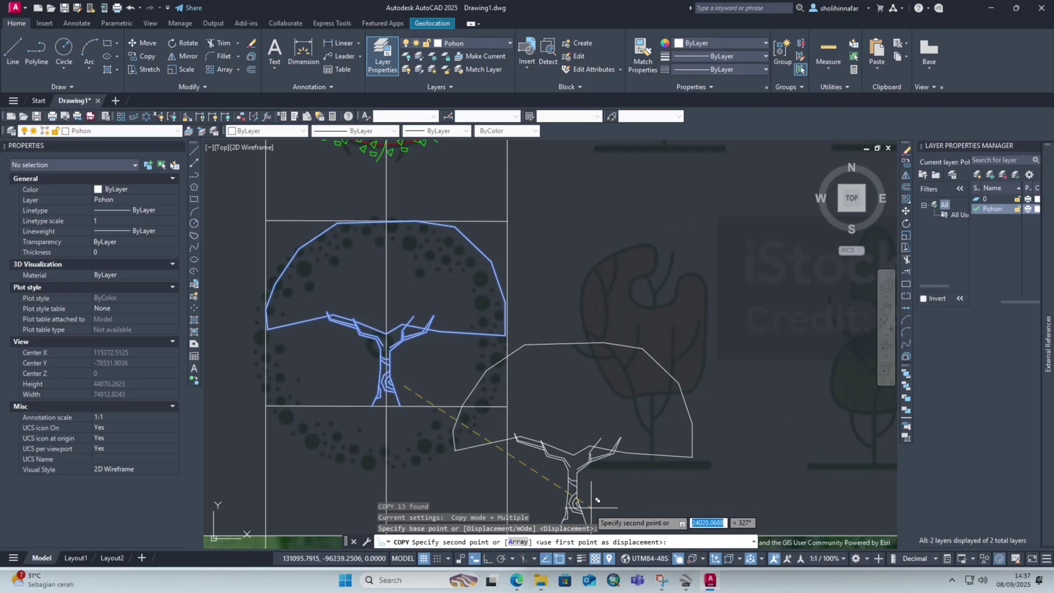
pyautogui.click(485, 560)
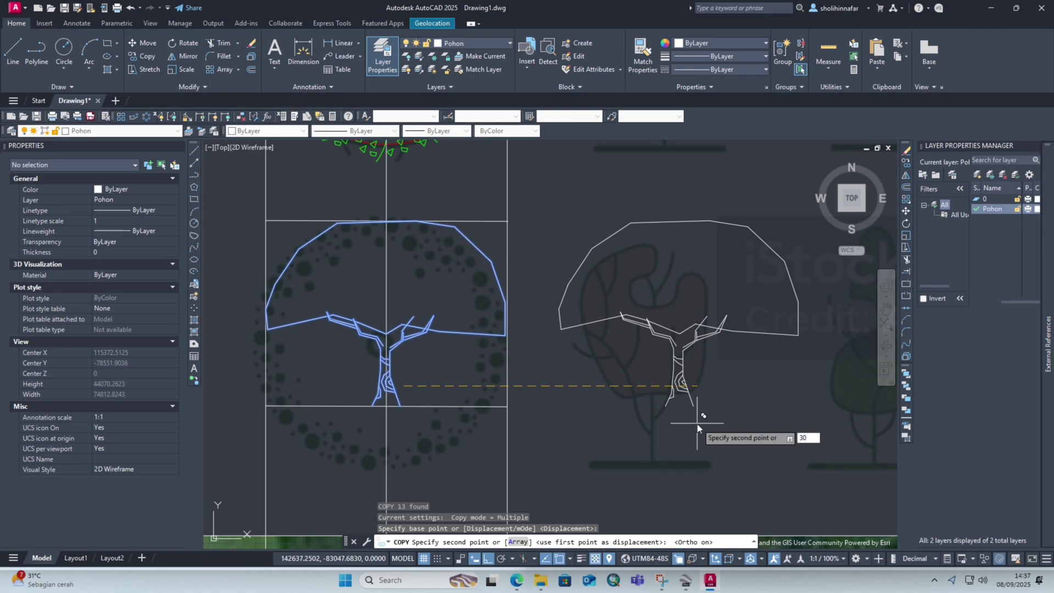
pyautogui.press('Return')
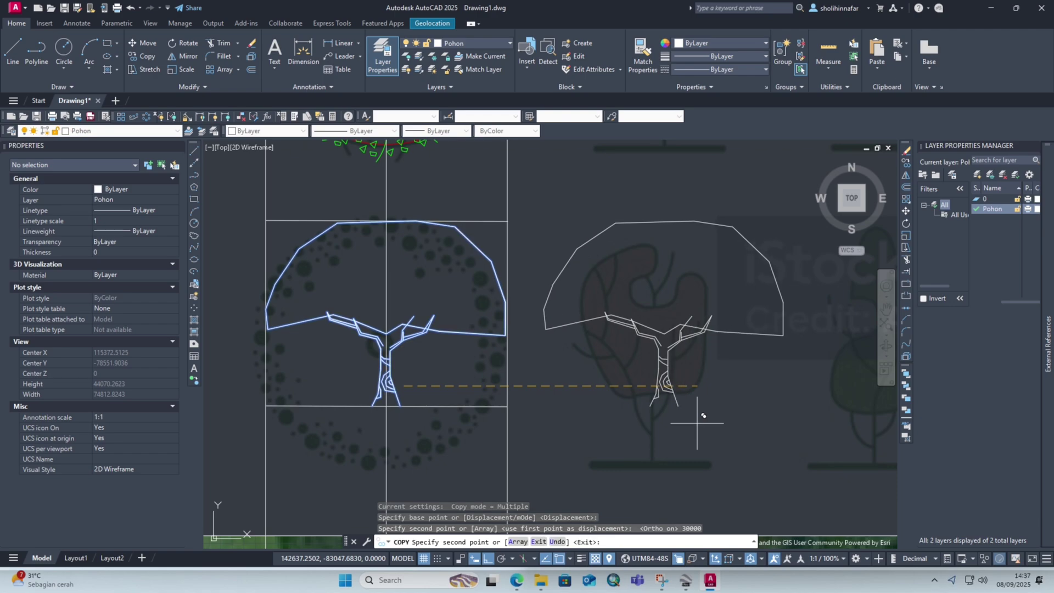
pyautogui.press('Escape')
pyautogui.press('Escape')
pyautogui.click(794, 287)
pyautogui.click(602, 426)
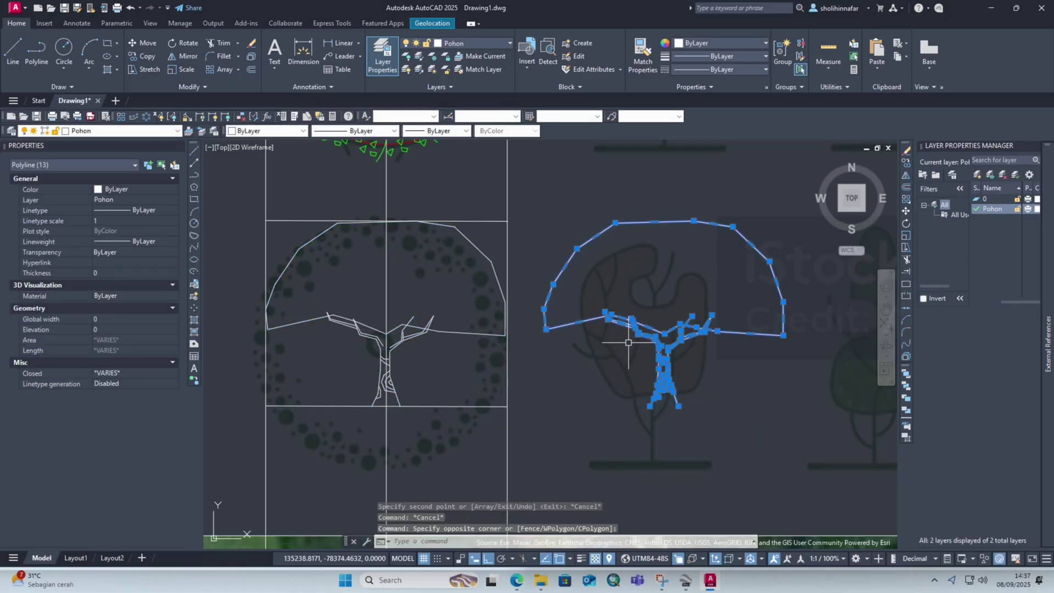
pyautogui.write('m')
pyautogui.press('Return')
pyautogui.click(777, 414)
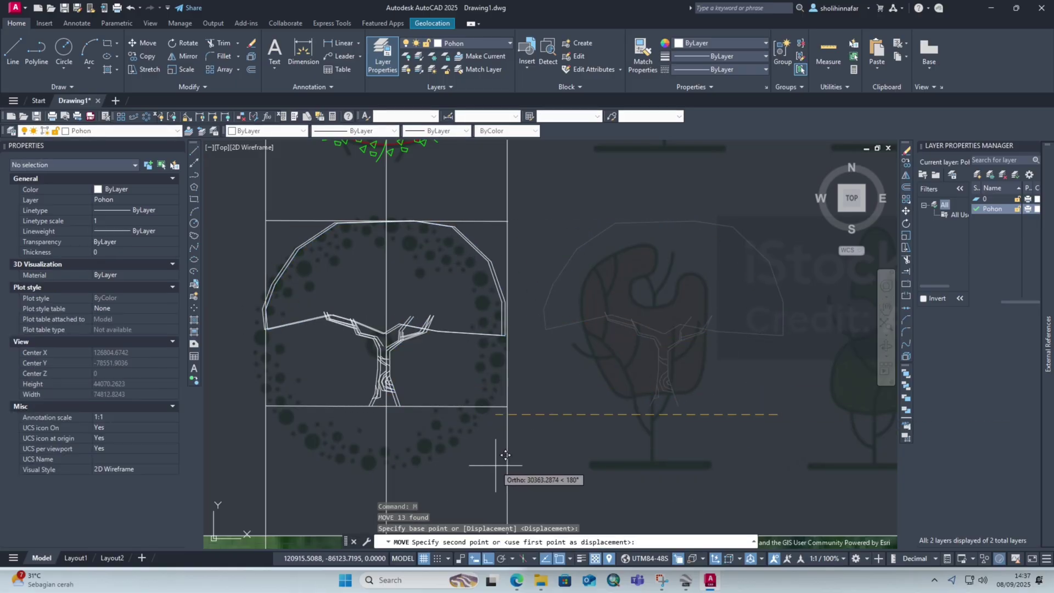
pyautogui.press('Escape')
pyautogui.press('Escape')
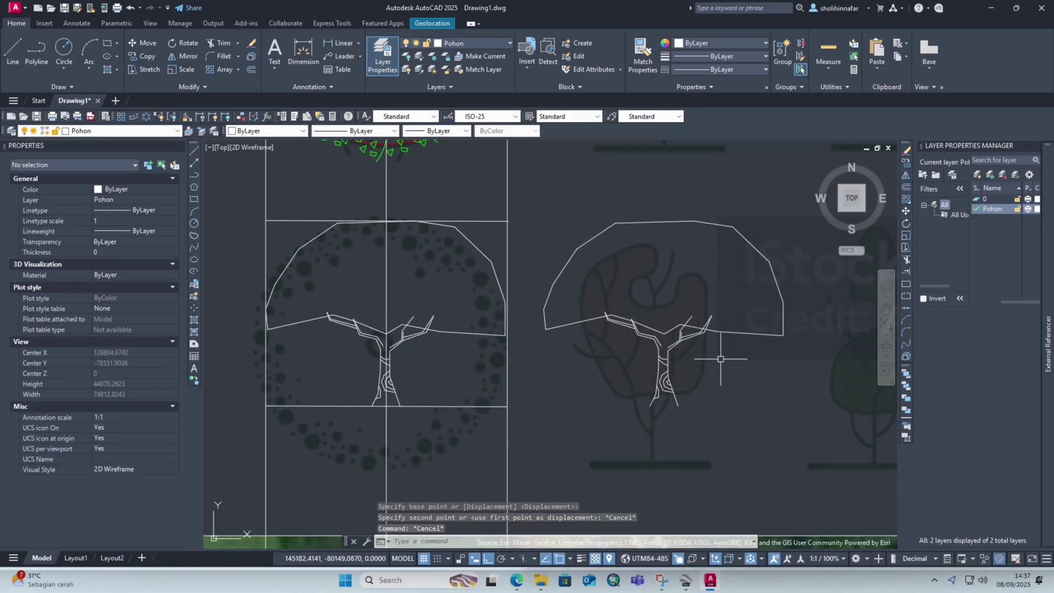
pyautogui.click(739, 269)
pyautogui.click(695, 201)
pyautogui.press('Escape')
pyautogui.moveTo(723, 274); pyautogui.dragTo(666, 307, button='middle')
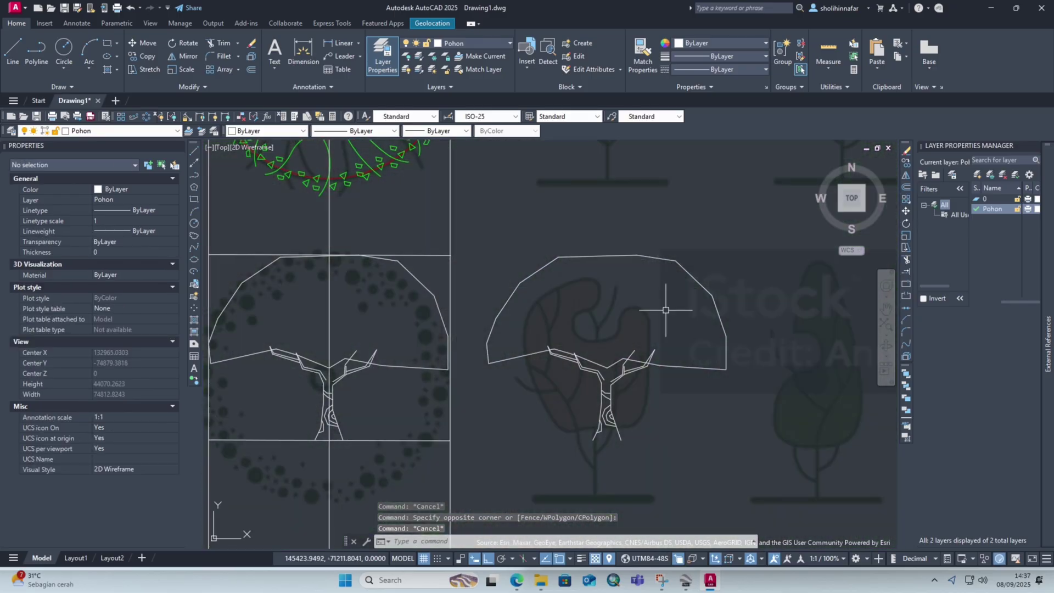
pyautogui.click(666, 308)
pyautogui.click(632, 256)
pyautogui.click(630, 256)
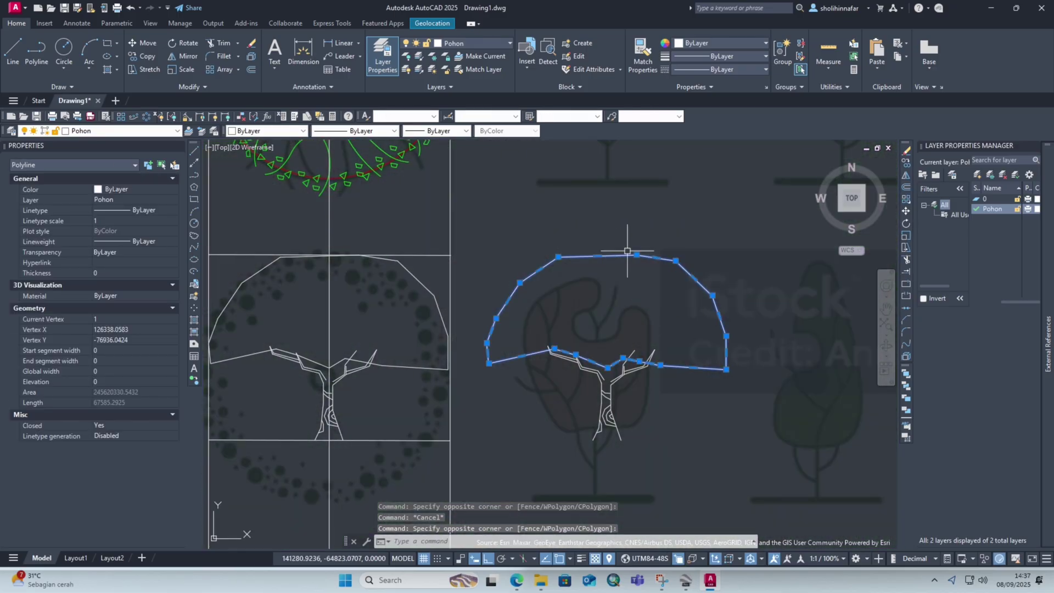
pyautogui.press('Escape')
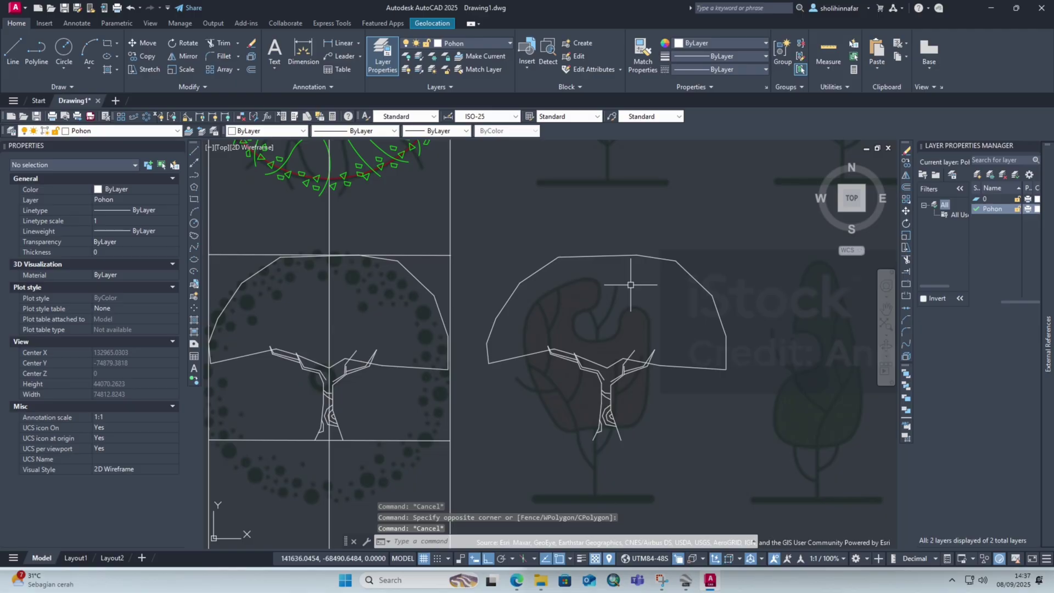
# Step: Convert the copied tree's crown outline into a revision cloud with an approximate arc length of 2000, without reversing the arc direction
pyautogui.click(644, 283)
pyautogui.click(624, 228)
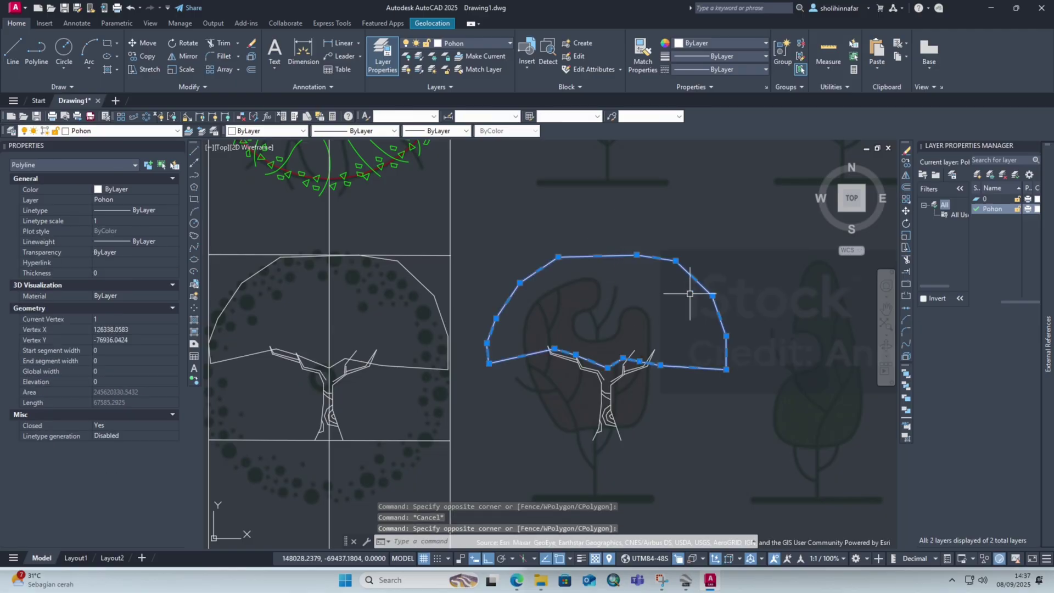
pyautogui.write('REVCLOUD')
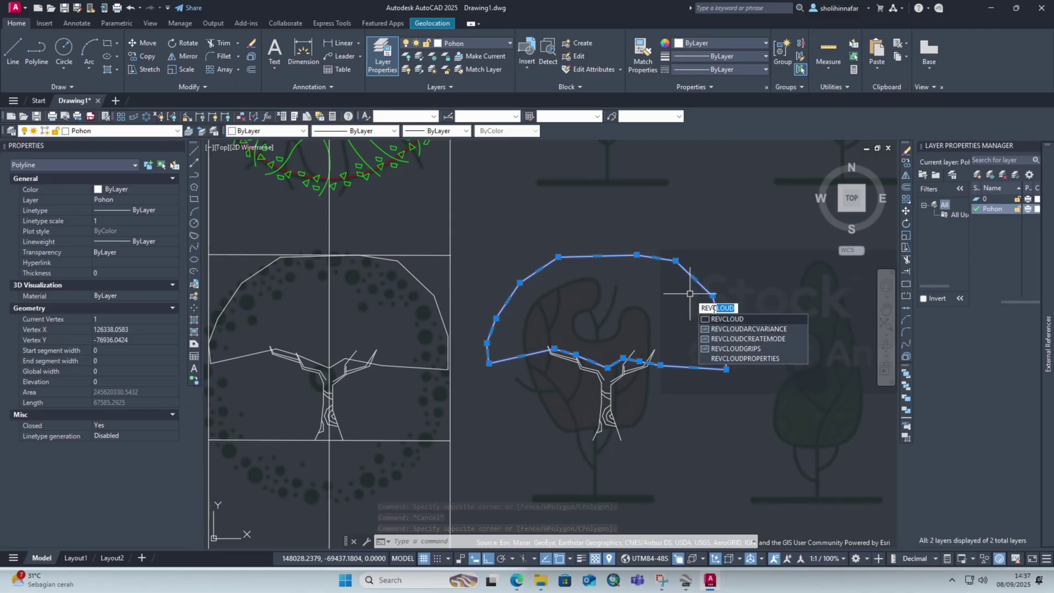
pyautogui.click(732, 322)
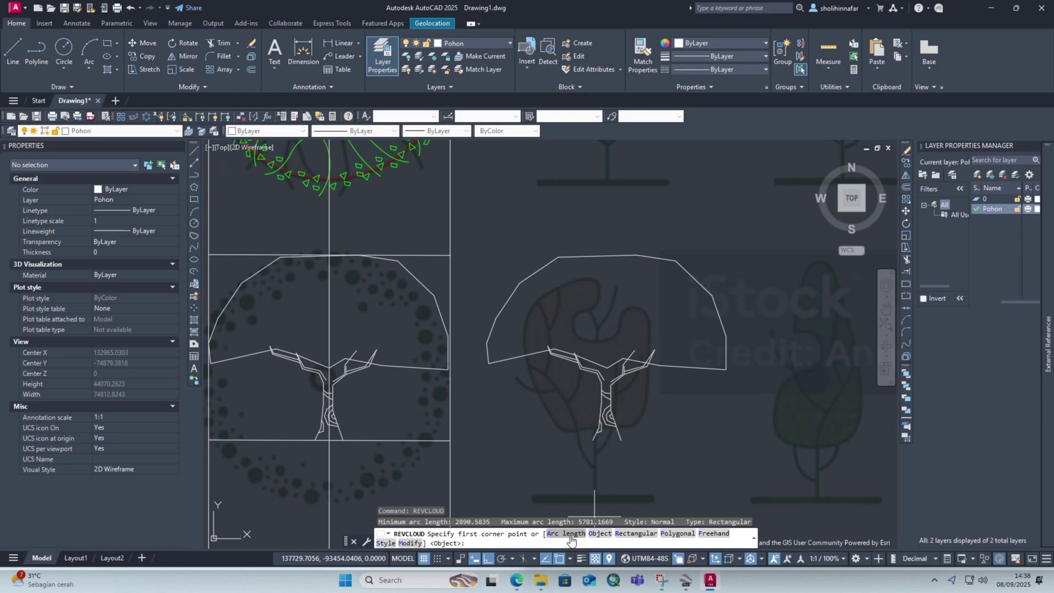
pyautogui.click(566, 533)
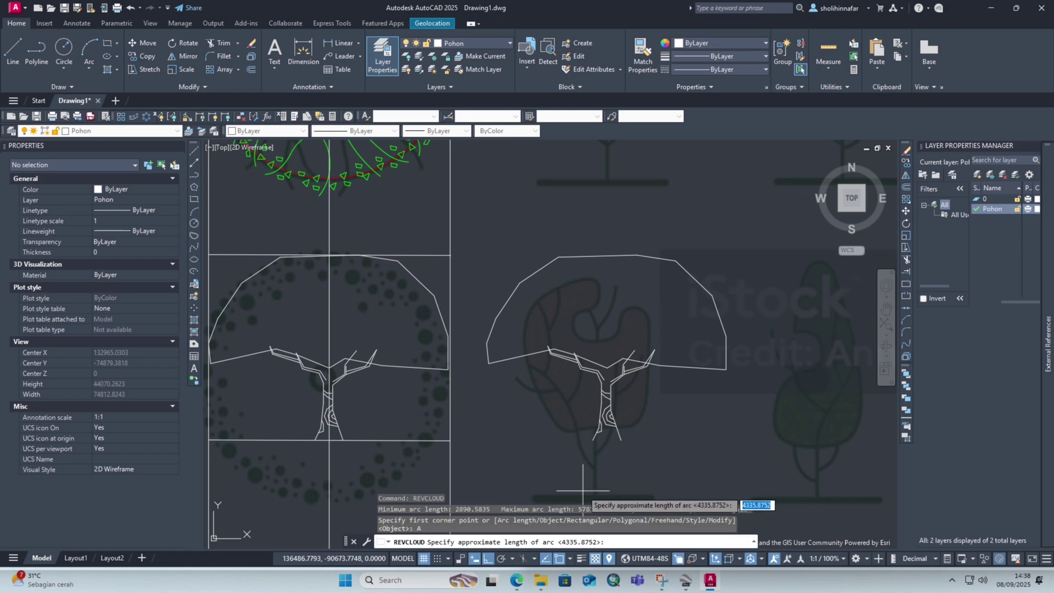
pyautogui.write('2000')
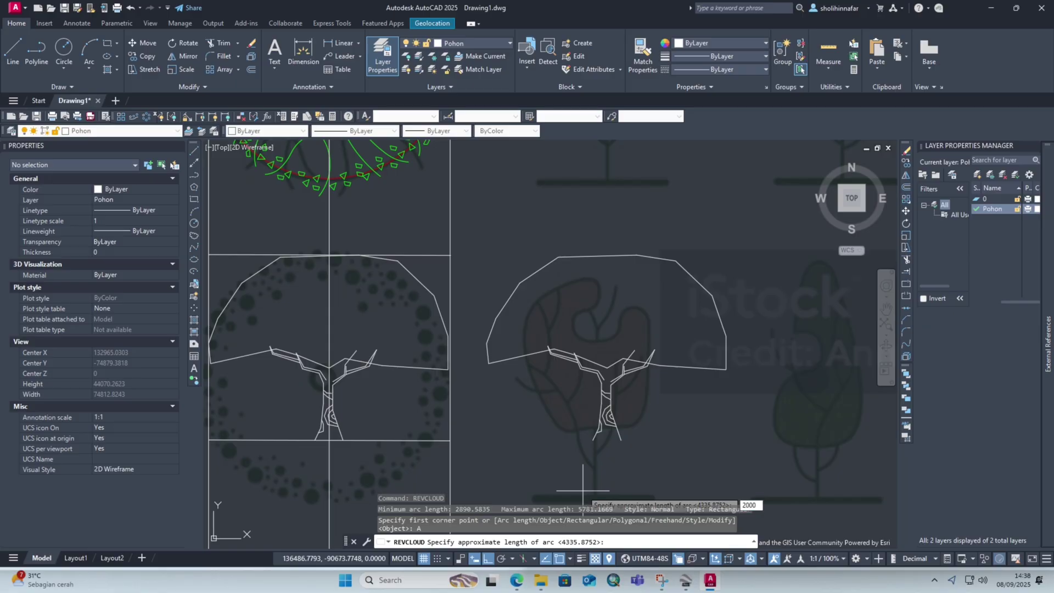
pyautogui.press('Return')
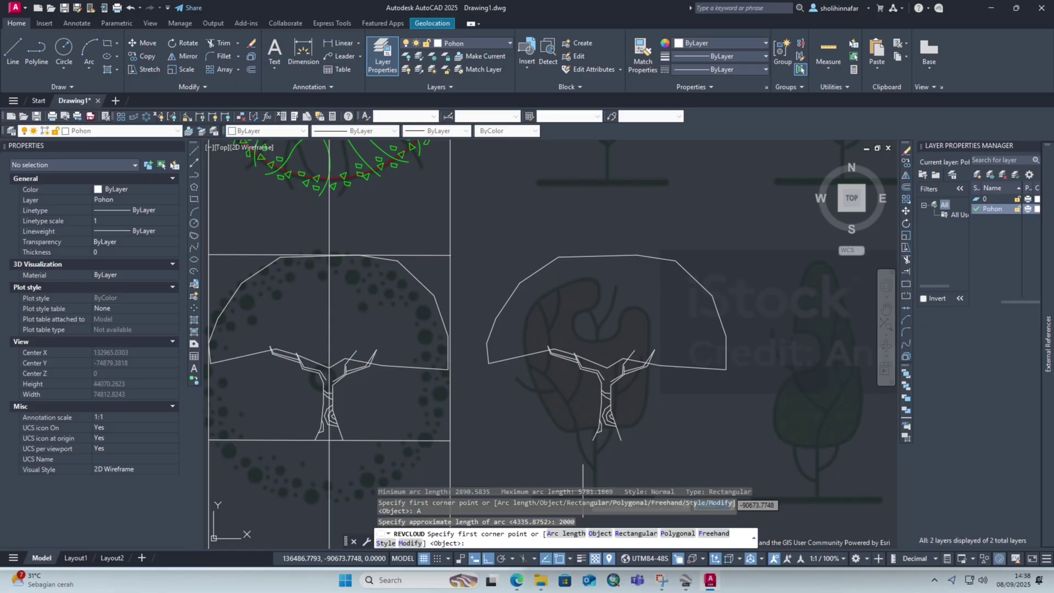
pyautogui.click(597, 534)
pyautogui.click(682, 264)
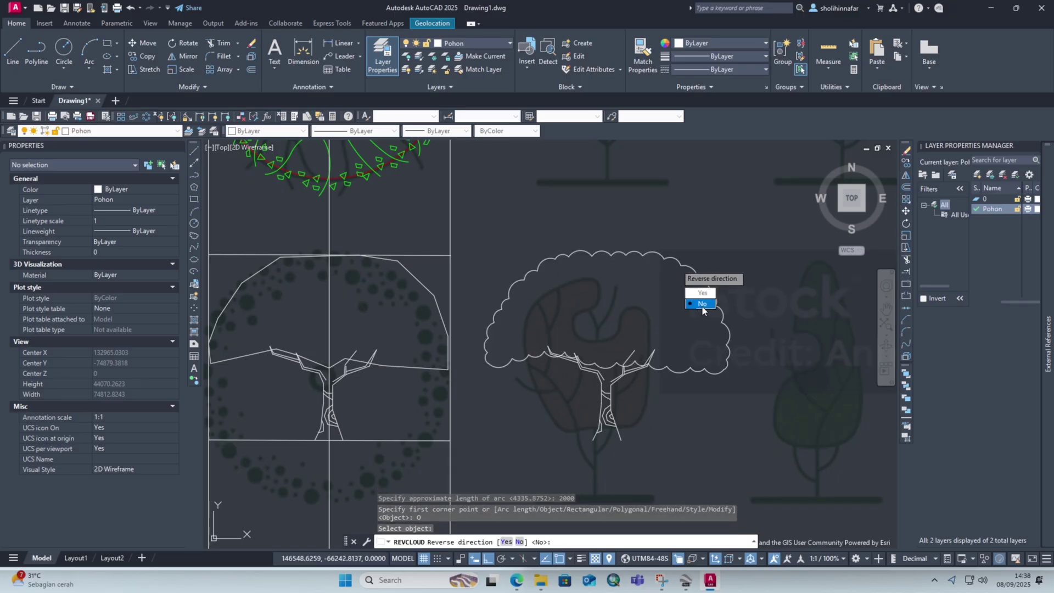
pyautogui.click(700, 303)
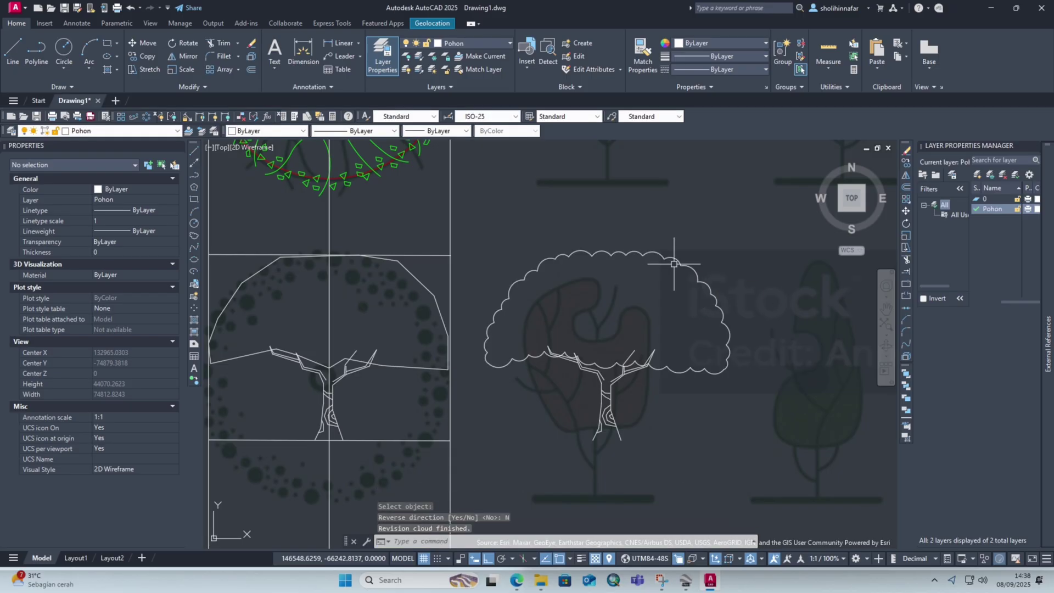
pyautogui.click(602, 328)
pyautogui.click(500, 292)
pyautogui.press('Escape')
pyautogui.press('Escape')
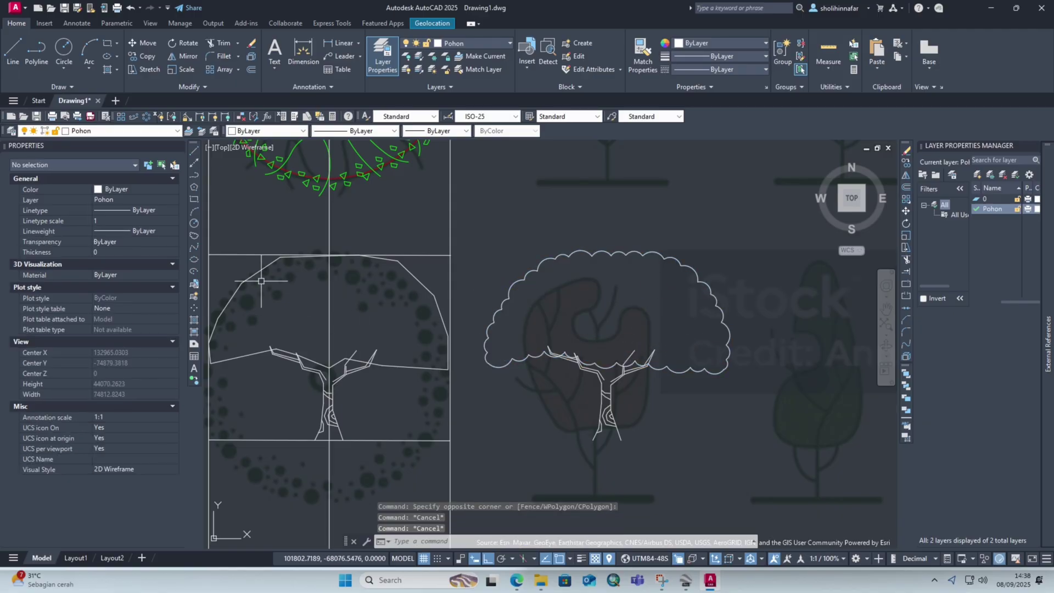
# Step: Copy the original frontal tree's trunk, branches, bark and angular crown, without the construction lines, 60000 units horizontally to the right
pyautogui.click(230, 298)
pyautogui.click(248, 321)
pyautogui.click(401, 458)
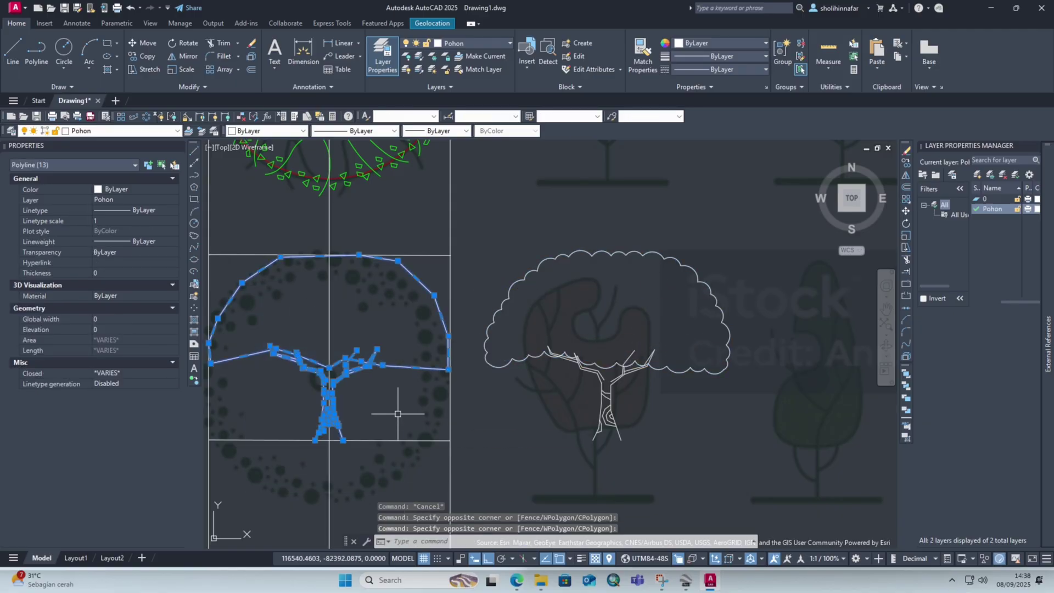
pyautogui.write('CO')
pyautogui.press('Return')
pyautogui.click(338, 471)
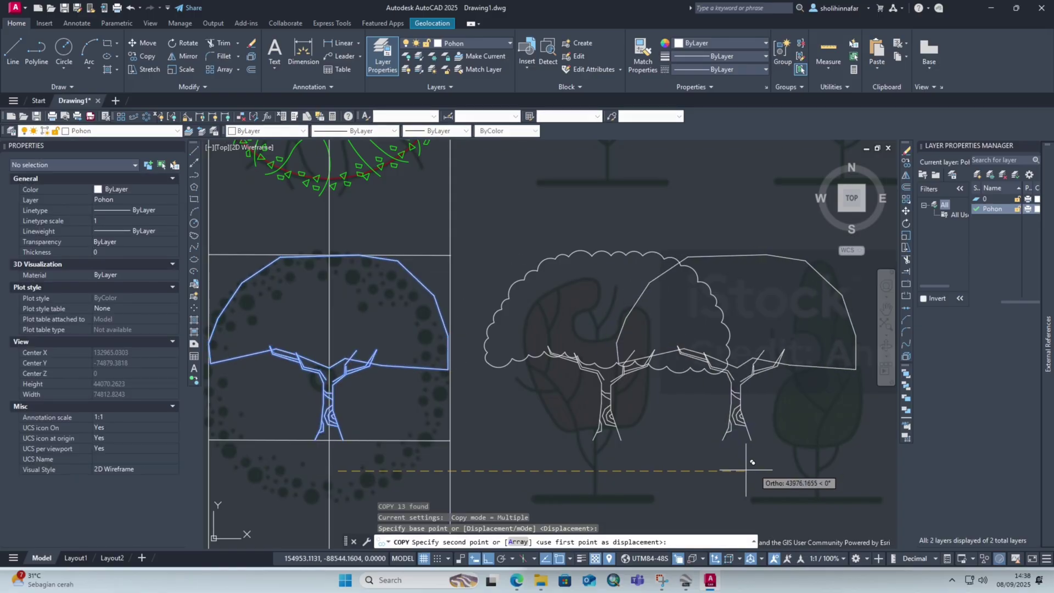
pyautogui.write('6')
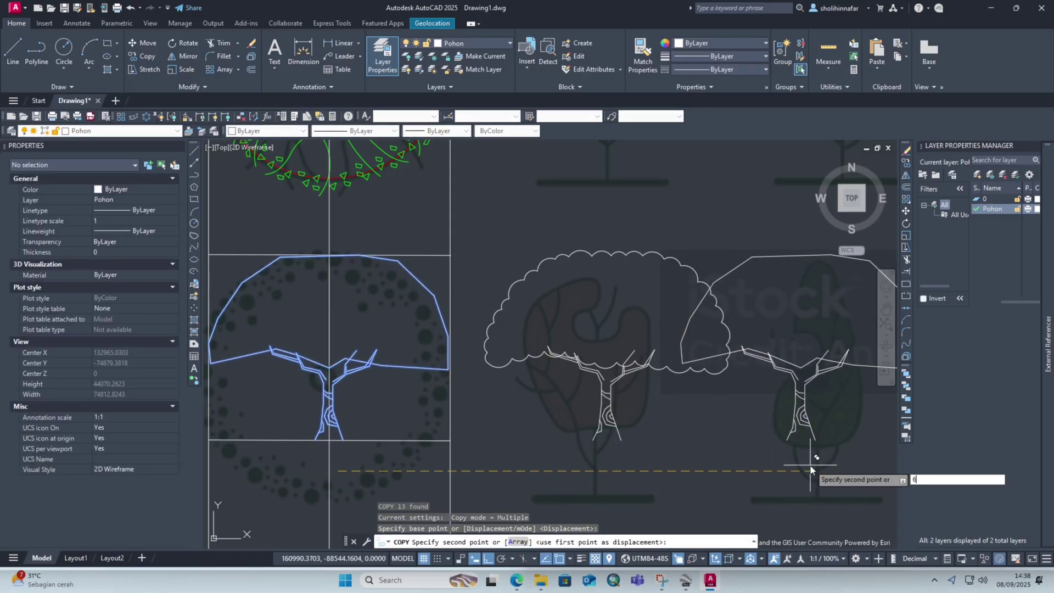
pyautogui.write('0000')
pyautogui.press('Return')
pyautogui.press('Escape')
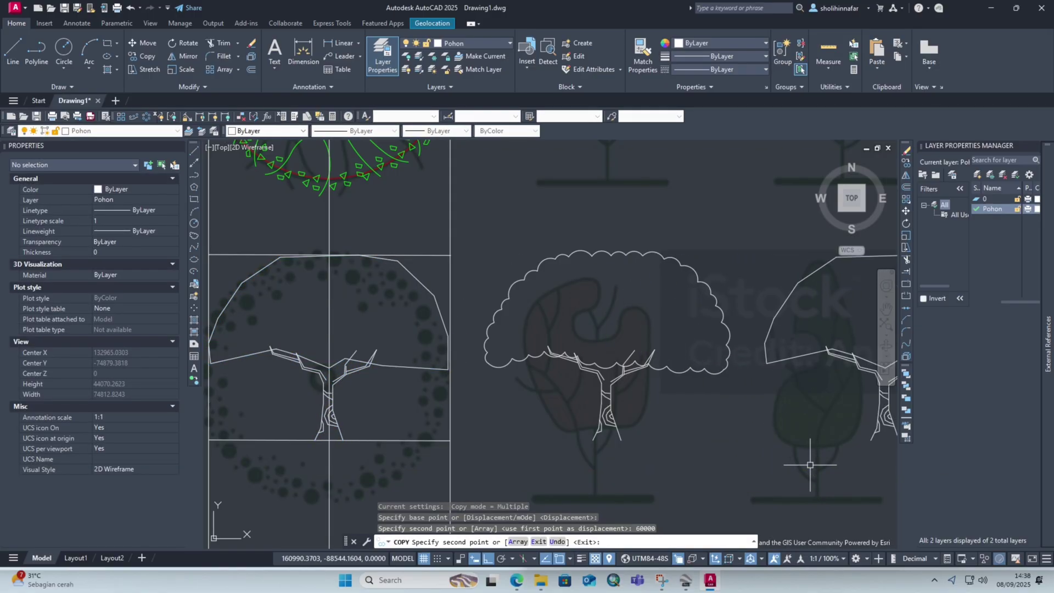
# Step: Convert the second tree copy's angular crown into a revision cloud with an approximate arc length of 4000, without reversing the arc direction
pyautogui.scroll(-2, 602, 331)
pyautogui.scroll(2, 704, 314)
pyautogui.write('RE')
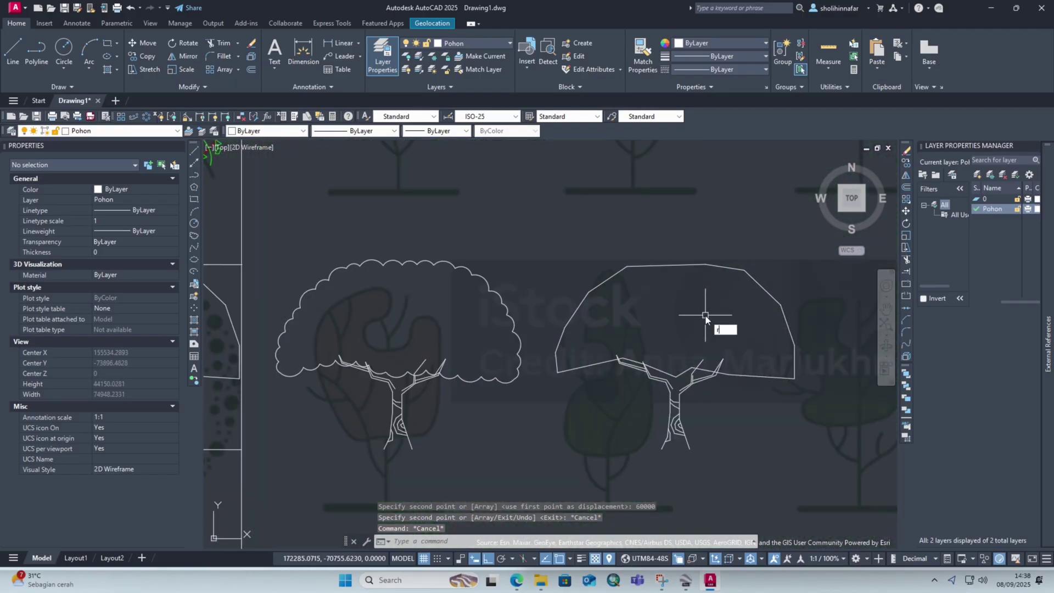
pyautogui.press('Escape')
pyautogui.press('Escape')
pyautogui.click(685, 265)
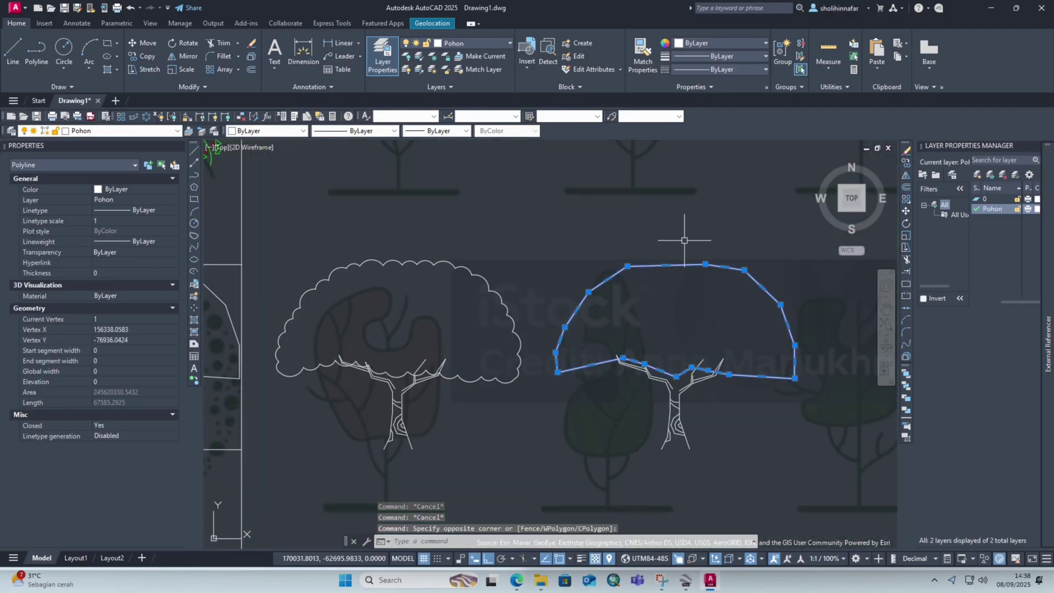
pyautogui.write('revc')
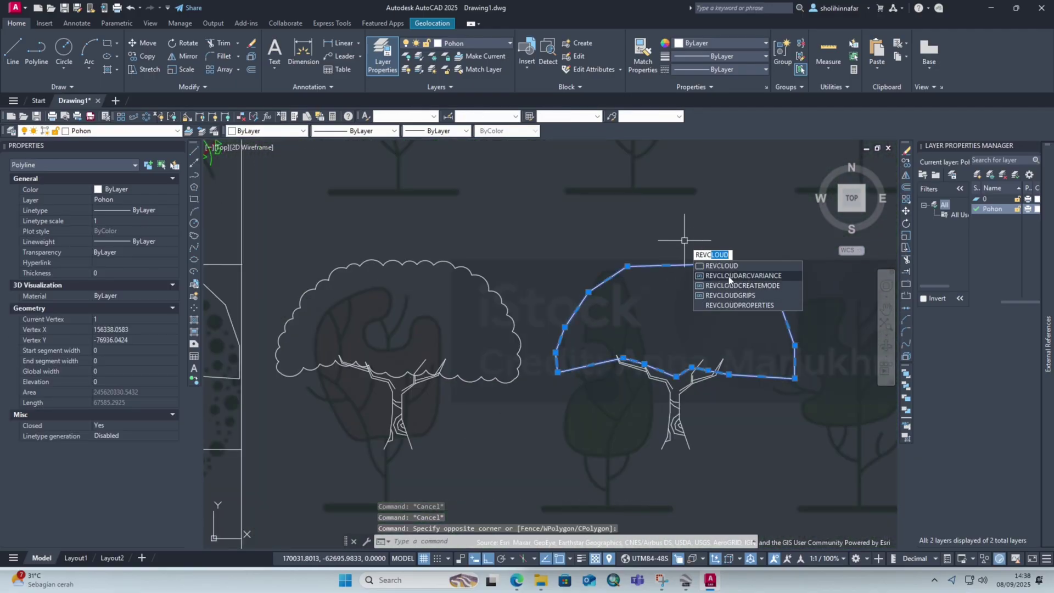
pyautogui.click(719, 266)
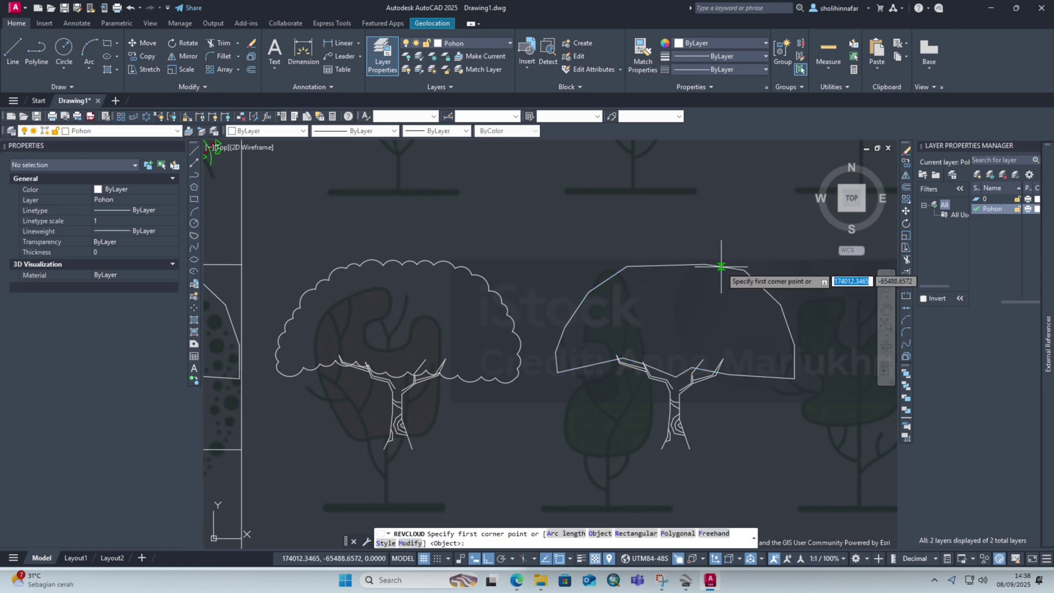
pyautogui.click(567, 534)
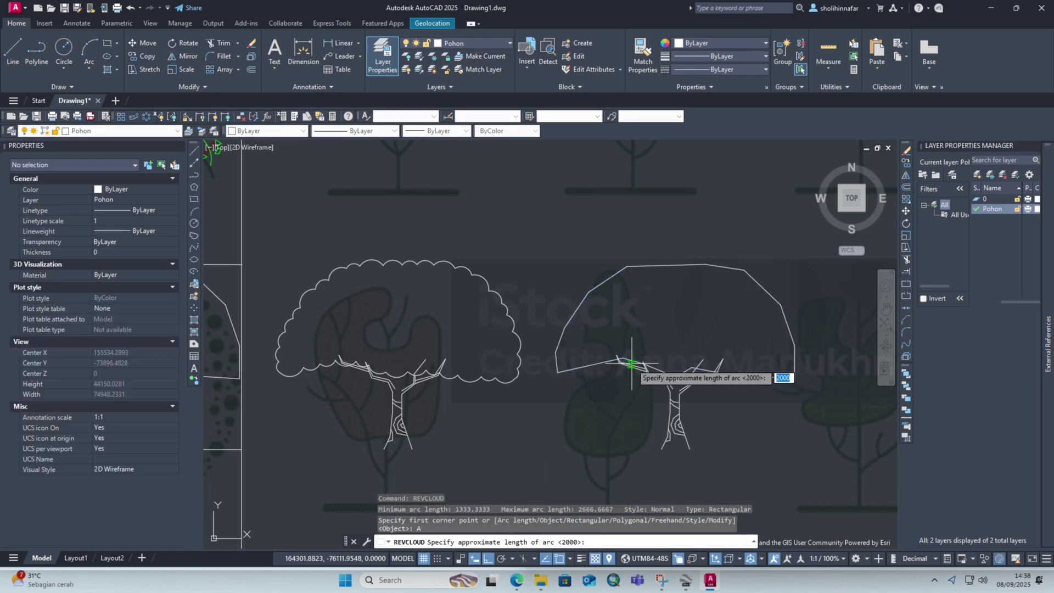
pyautogui.write('4000')
pyautogui.press('Return')
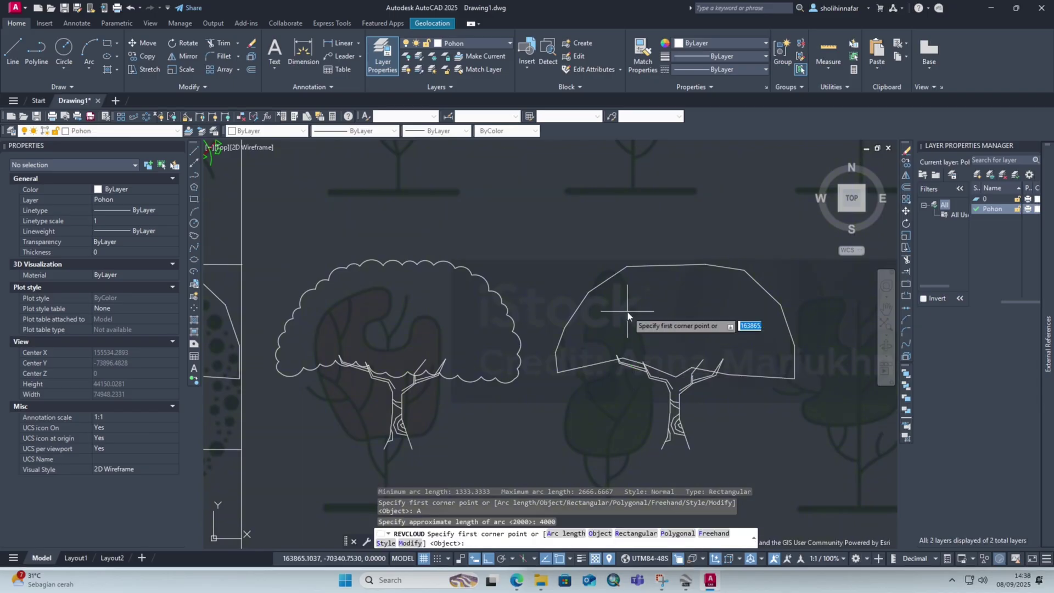
pyautogui.write('o')
pyautogui.press('Return')
pyautogui.click(630, 265)
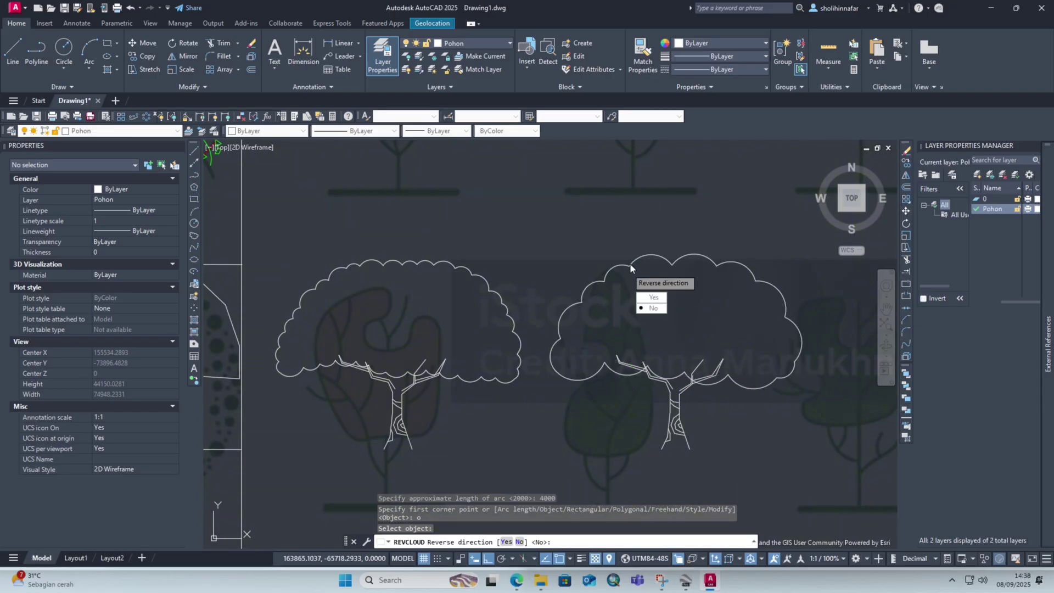
pyautogui.press('Return')
# Step: Copy the original frontal tree, without the construction lines, horizontally to the free space right of the tree with the large-arc crown
pyautogui.scroll(-3, 634, 297)
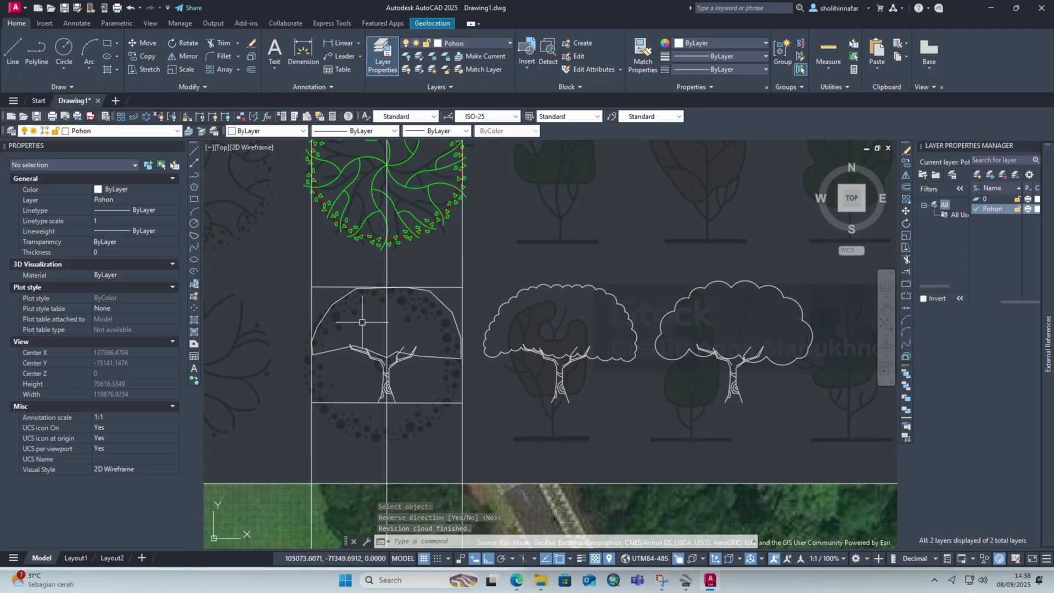
pyautogui.click(334, 335)
pyautogui.click(426, 431)
pyautogui.click(450, 368)
pyautogui.click(436, 345)
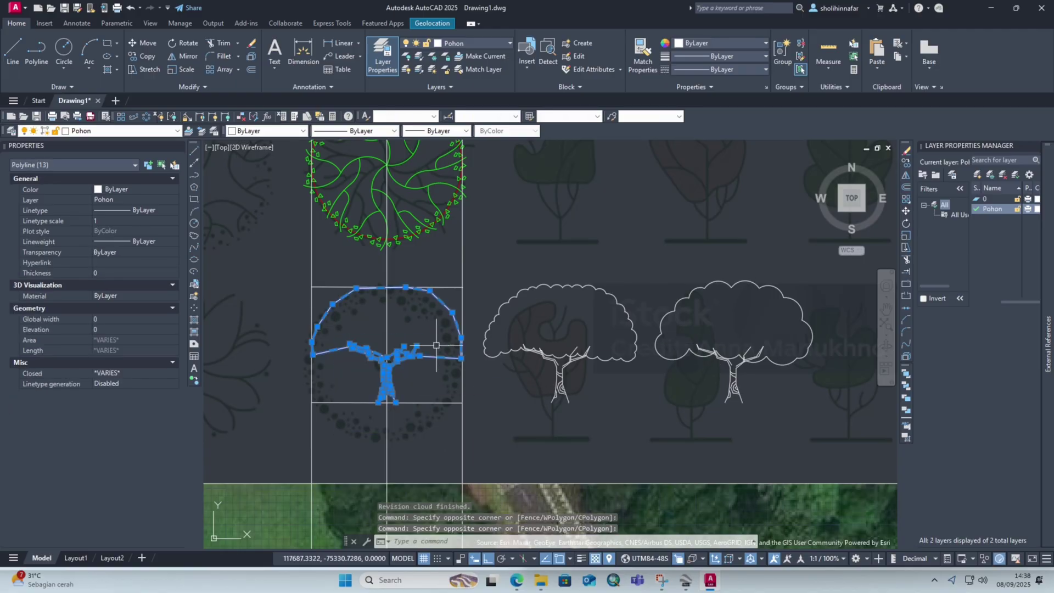
pyautogui.write('co')
pyautogui.press('space')
pyautogui.click(412, 391)
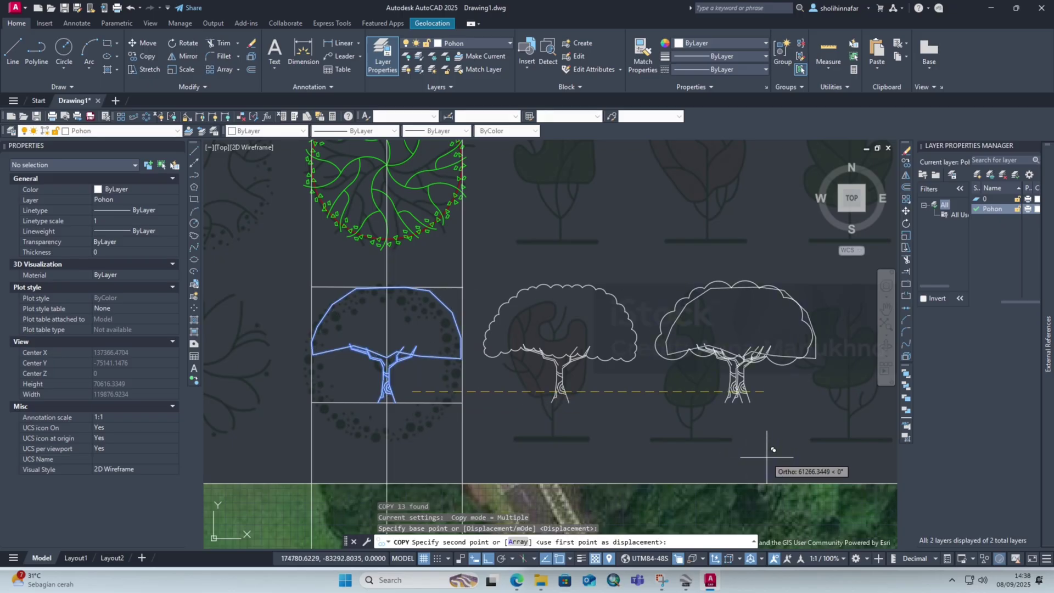
pyautogui.moveTo(828, 436); pyautogui.dragTo(712, 441, button='middle')
pyautogui.click(811, 424)
pyautogui.press('Escape')
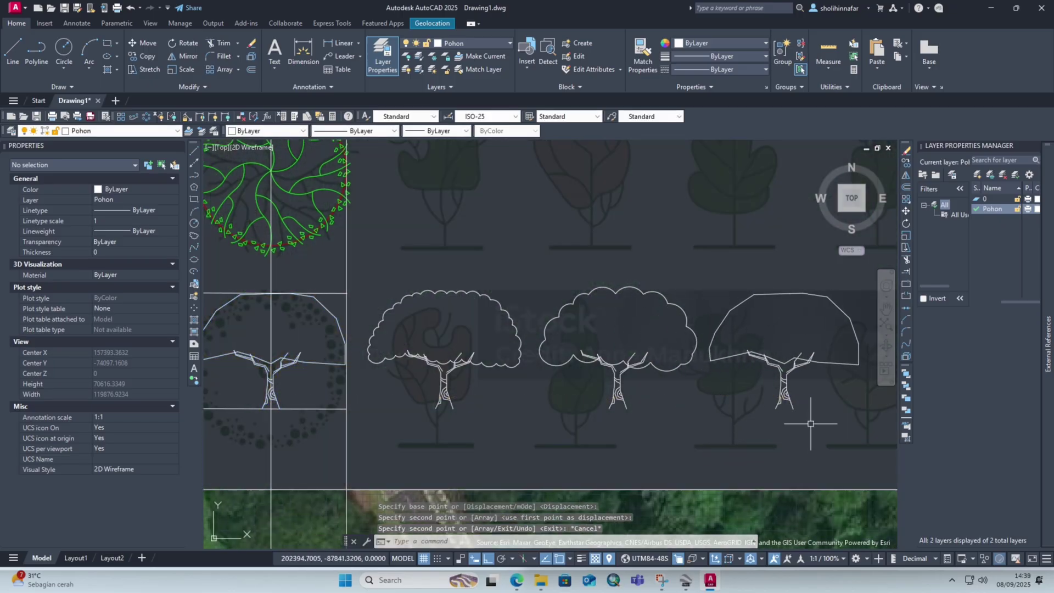
# Step: Convert the third tree copy's angular crown into a revision cloud with an approximate arc length of 1000, without reversing the arc direction
pyautogui.write('revc')
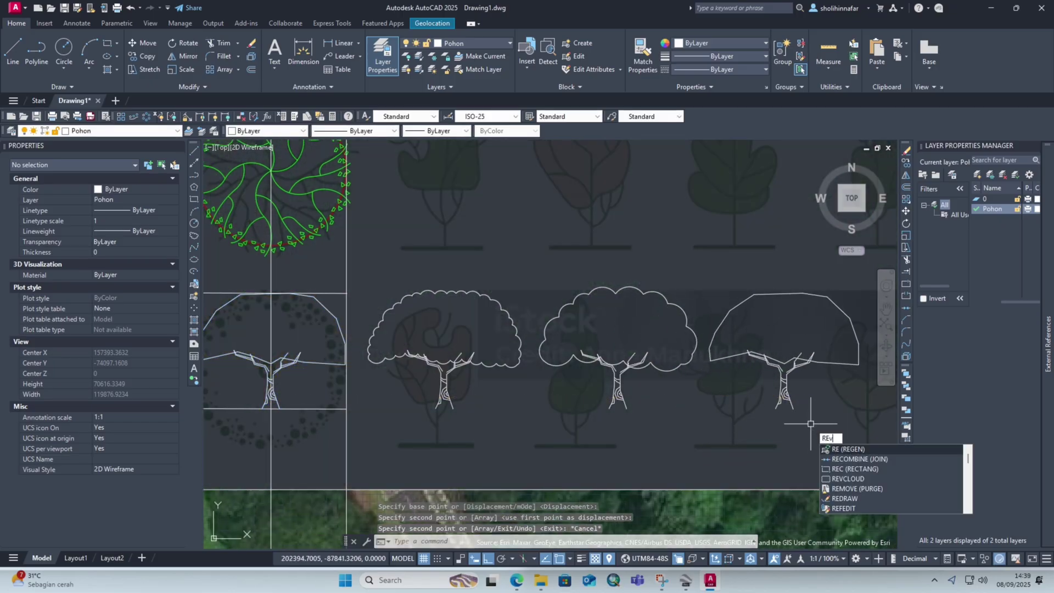
pyautogui.press('Return')
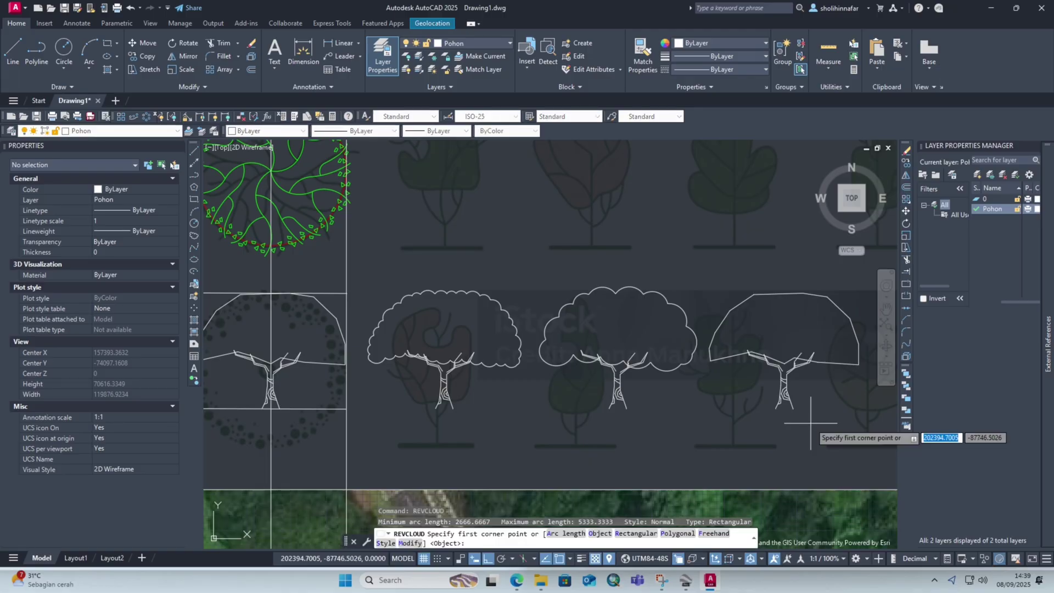
pyautogui.write('a')
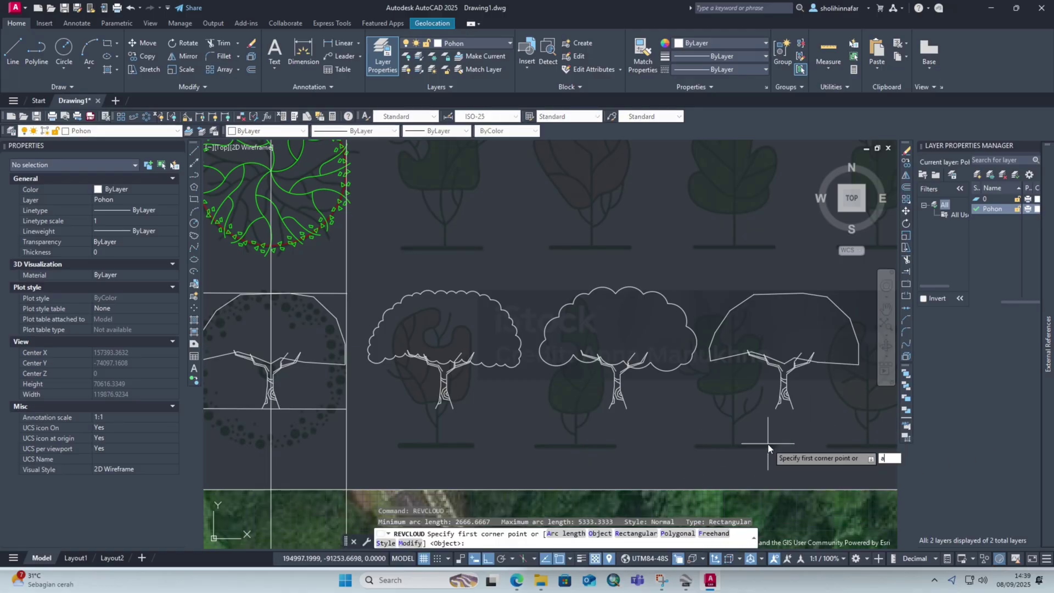
pyautogui.press('Return')
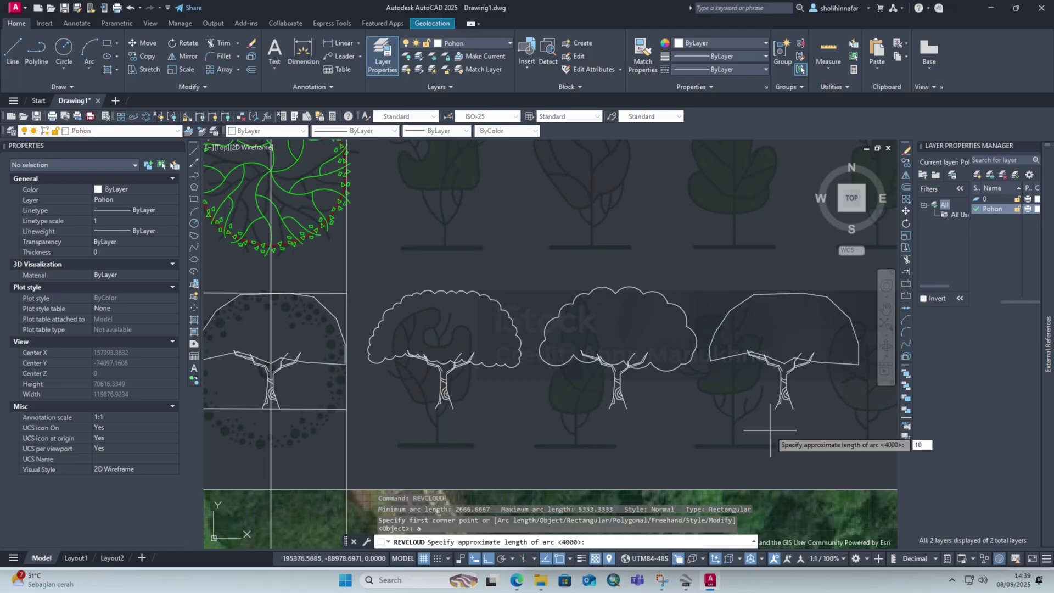
pyautogui.press('Return')
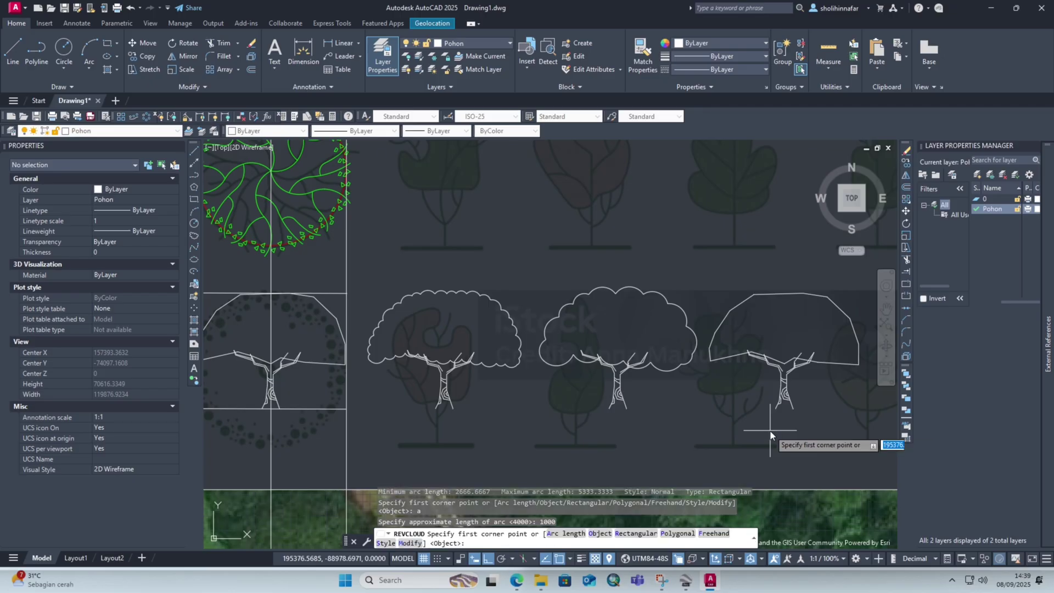
pyautogui.write('o')
pyautogui.press('Return')
pyautogui.click(728, 360)
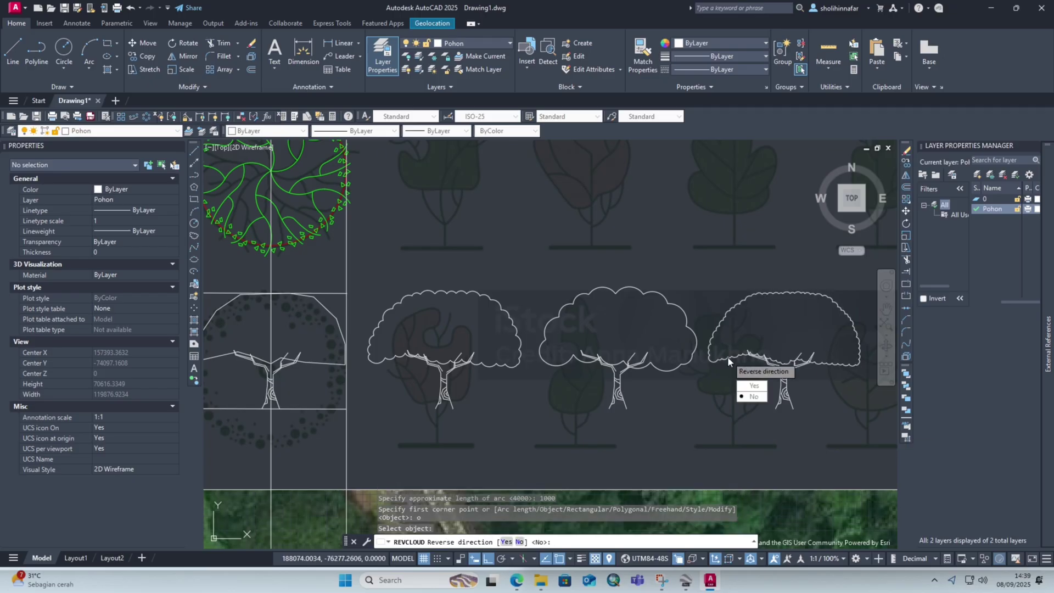
pyautogui.click(752, 396)
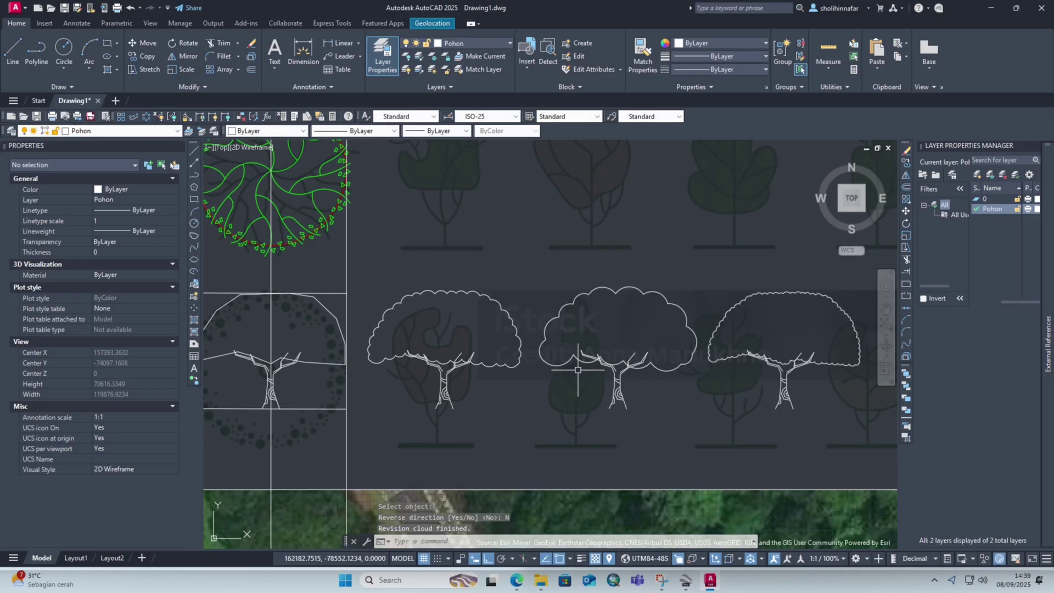
# Step: With Ortho off, draw an open polyline bush outline on the original tree, from the trunk's lower right edge over a low hump to the ground line
pyautogui.scroll(-2, 578, 370)
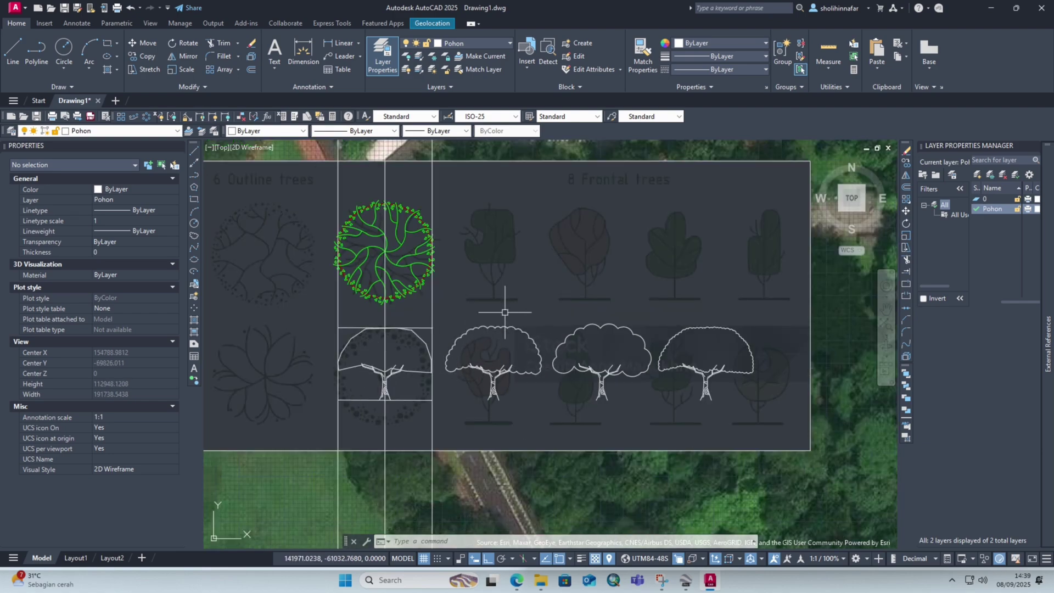
pyautogui.scroll(3, 384, 379)
pyautogui.write('pl')
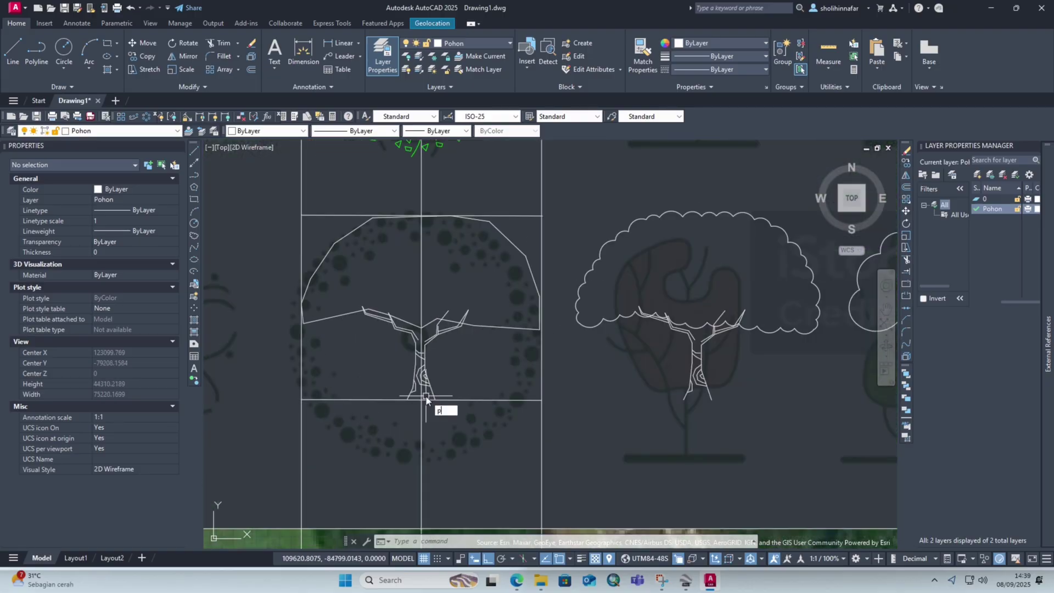
pyautogui.press('Return')
pyautogui.scroll(3, 462, 391)
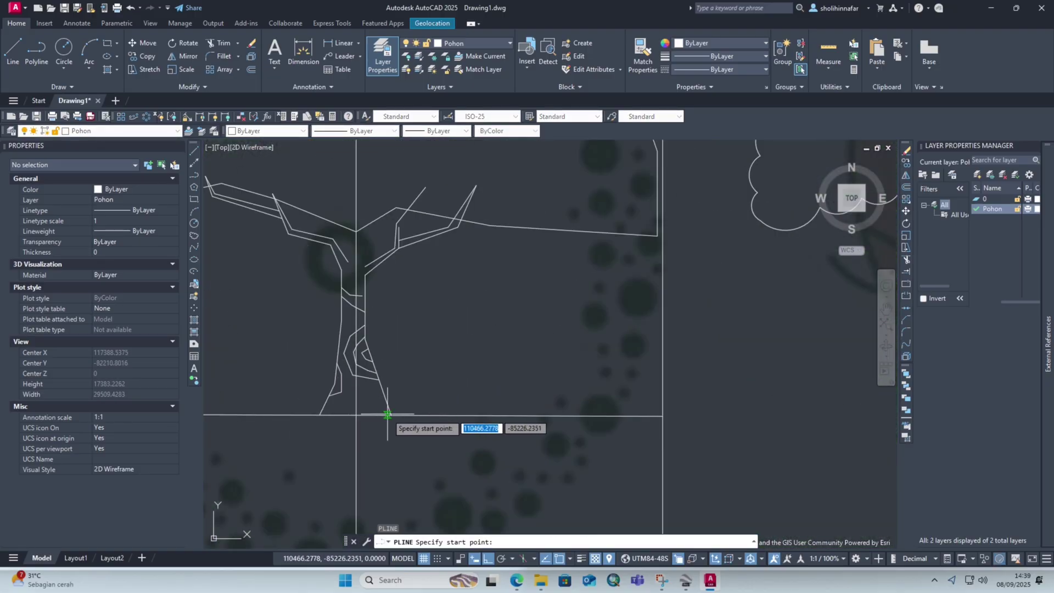
pyautogui.click(378, 379)
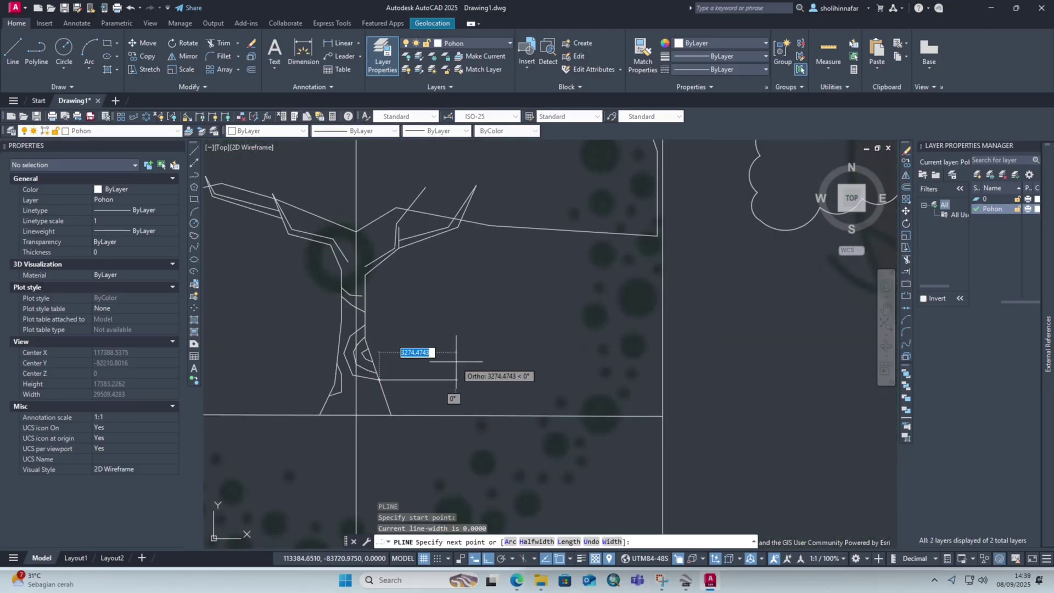
pyautogui.click(424, 358)
pyautogui.click(486, 374)
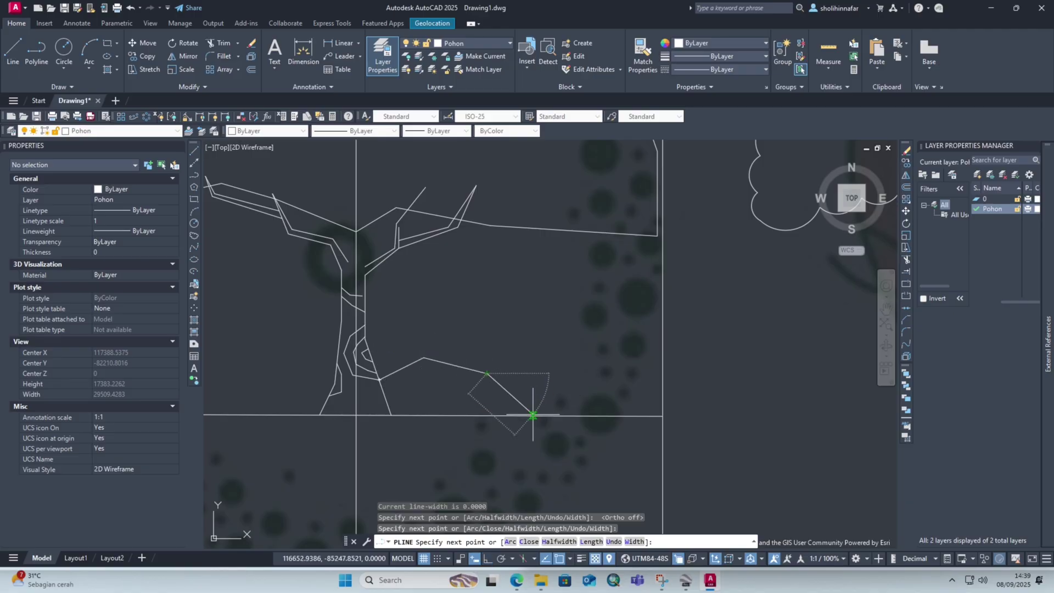
pyautogui.click(532, 416)
pyautogui.press('Escape')
# Step: Convert the bush outline right of the original trunk into a revision cloud, keeping the current arc length and direction
pyautogui.moveTo(445, 395); pyautogui.dragTo(492, 391, button='middle')
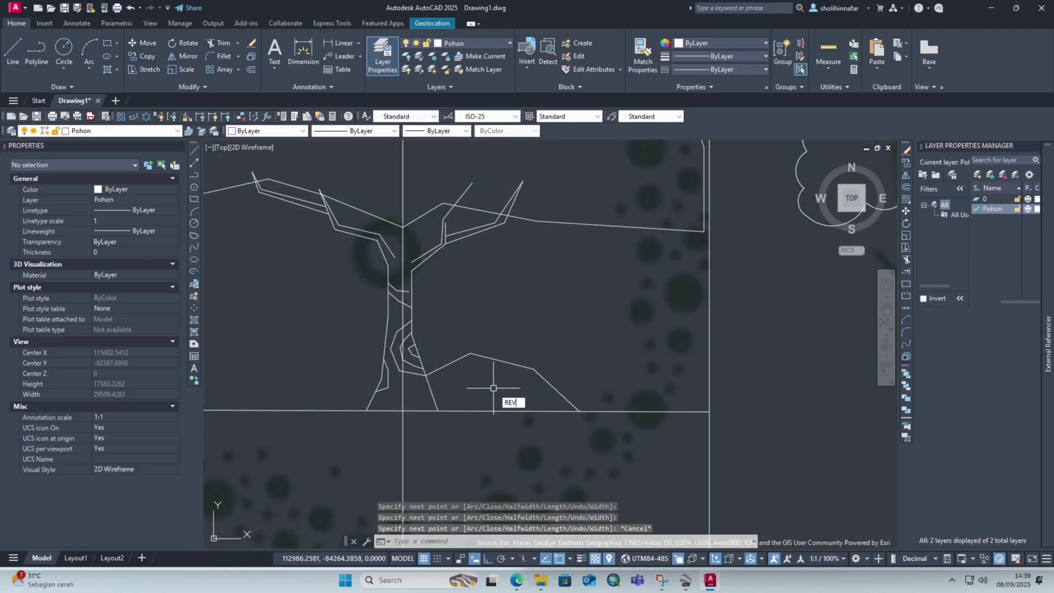
pyautogui.write('REV')
pyautogui.press('Return')
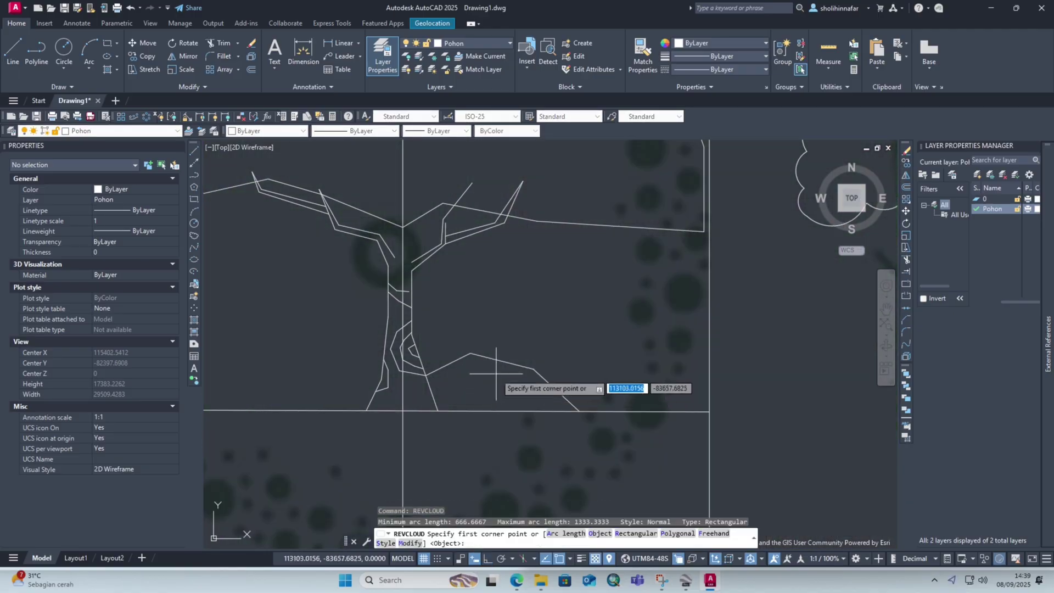
pyautogui.write('o')
pyautogui.press('Return')
pyautogui.click(531, 365)
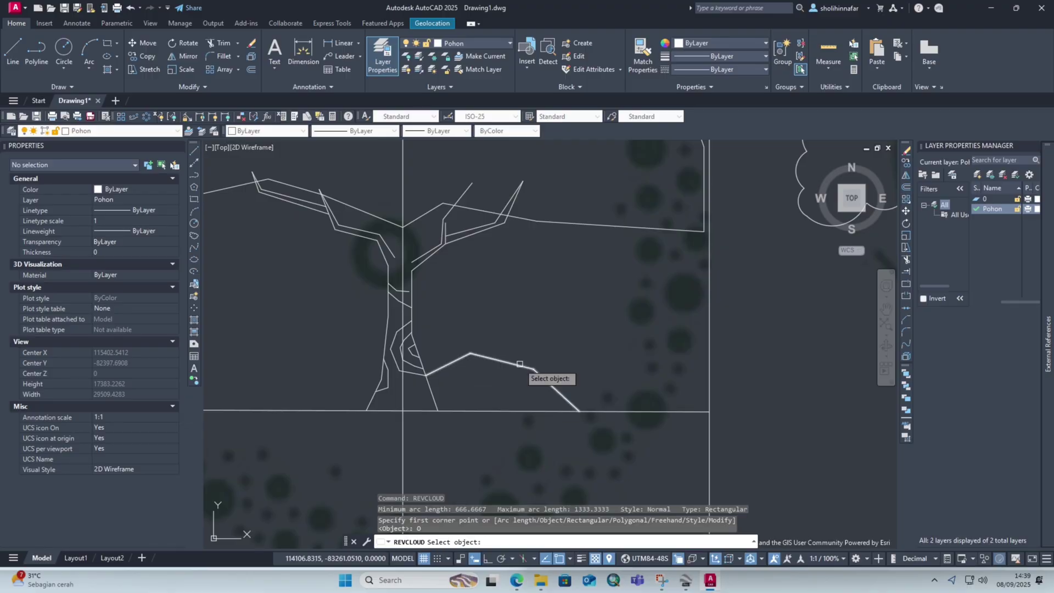
pyautogui.press('Return')
pyautogui.scroll(-2, 510, 346)
pyautogui.scroll(1, 445, 351)
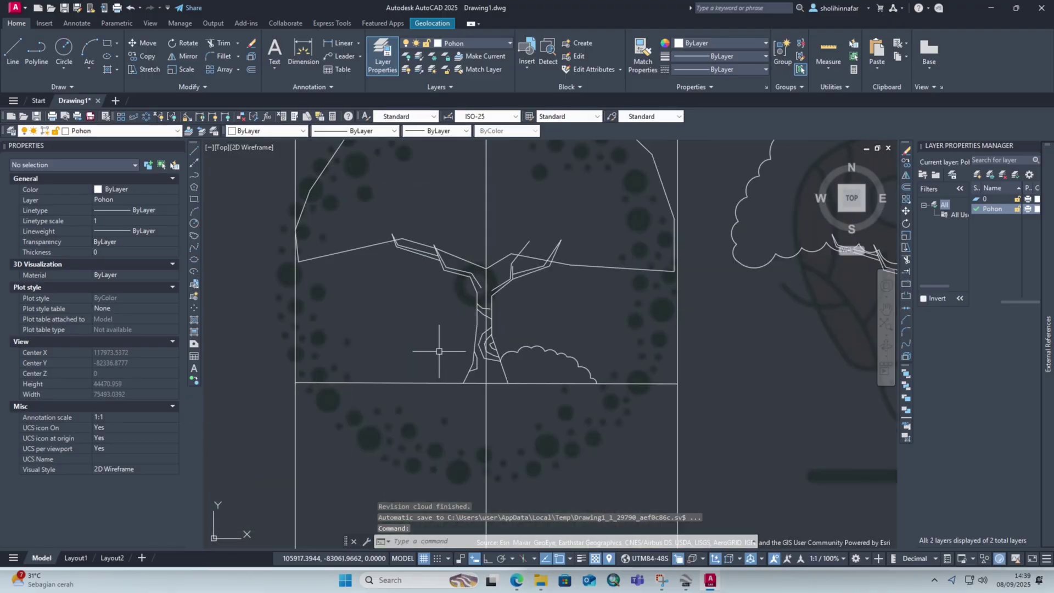
pyautogui.press('Escape')
# Step: Draw an open polyline bush outline from the original trunk's lower left edge over a low peak and down to the ground line
pyautogui.moveTo(440, 350); pyautogui.dragTo(482, 348, button='middle')
pyautogui.write('pl')
pyautogui.press('Return')
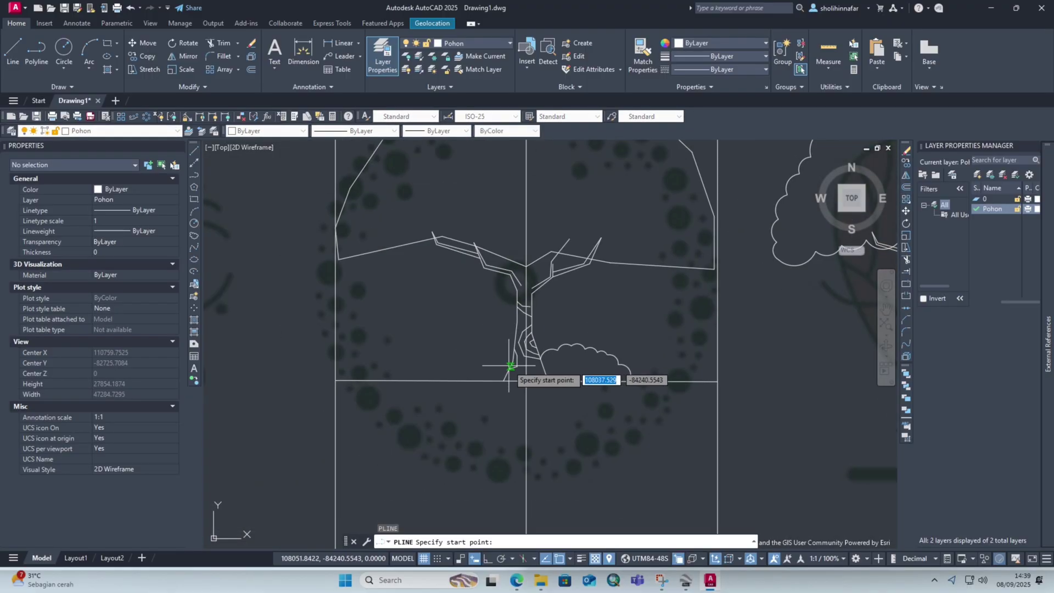
pyautogui.click(510, 366)
pyautogui.click(453, 347)
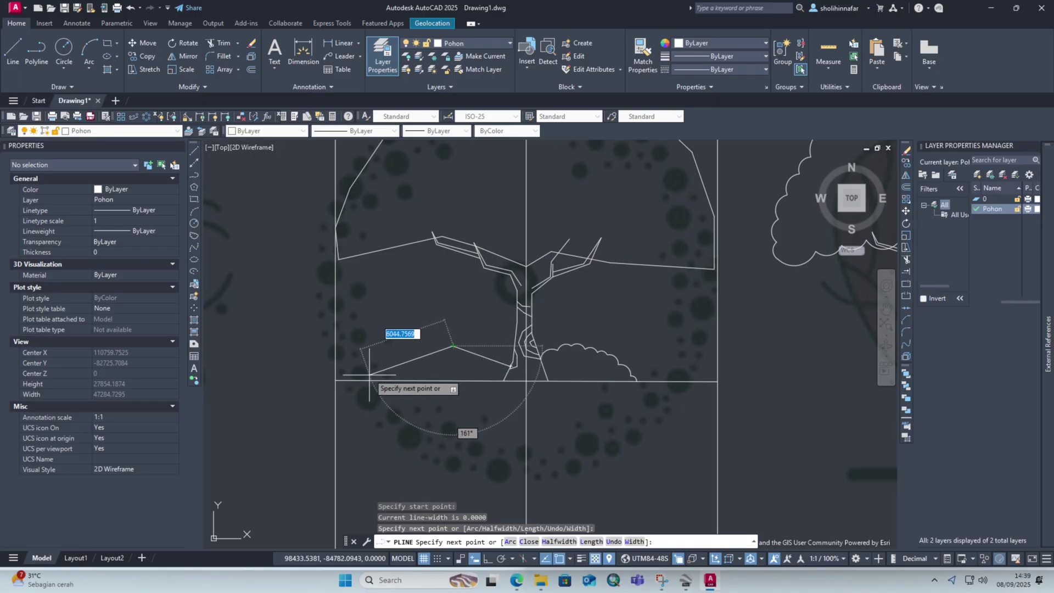
pyautogui.click(369, 369)
pyautogui.click(369, 379)
pyautogui.press('Escape')
pyautogui.write('rev')
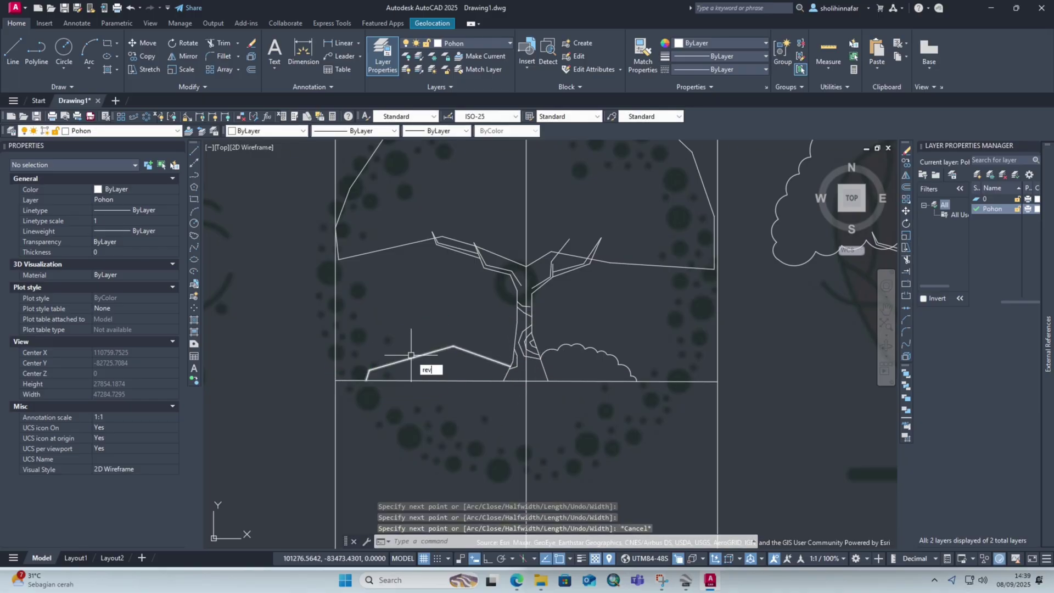
pyautogui.press('Return')
pyautogui.write('c')
pyautogui.press('Return')
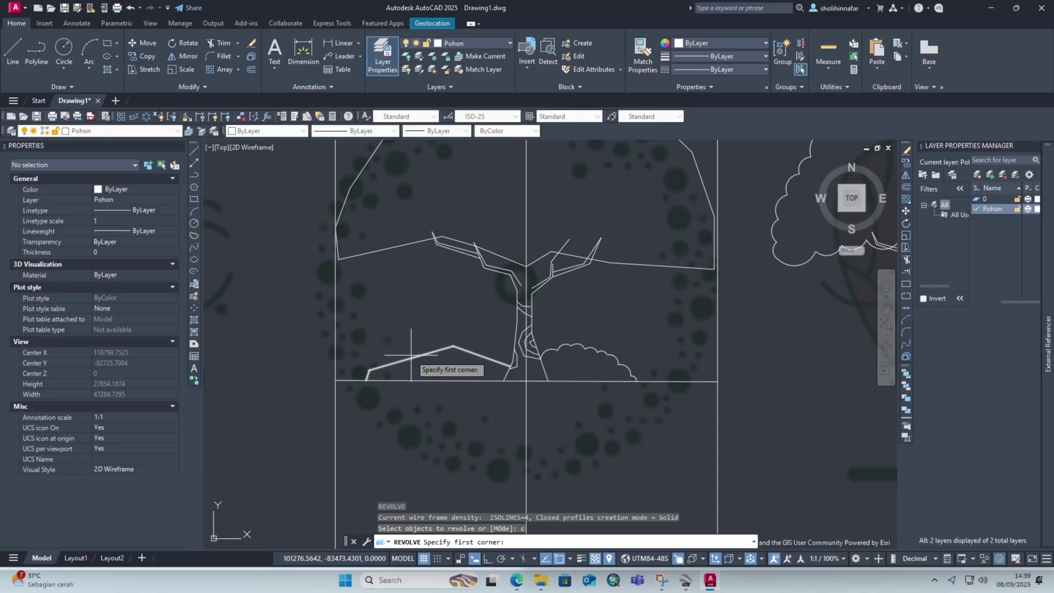
pyautogui.write('o')
pyautogui.press('Return')
pyautogui.press('Escape')
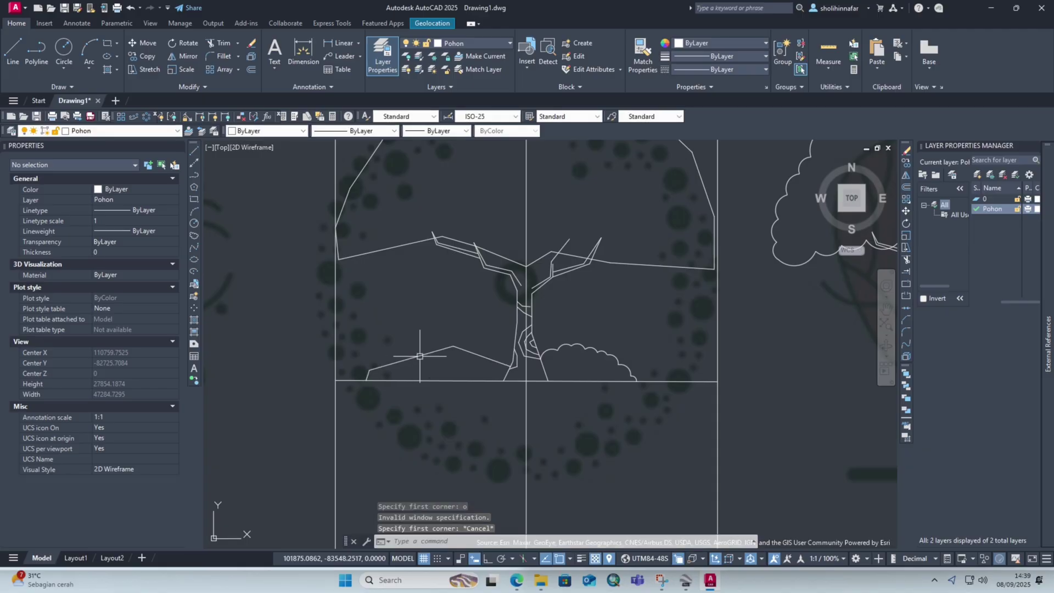
pyautogui.write('rev')
pyautogui.press('Return')
pyautogui.write('c')
pyautogui.press('Return')
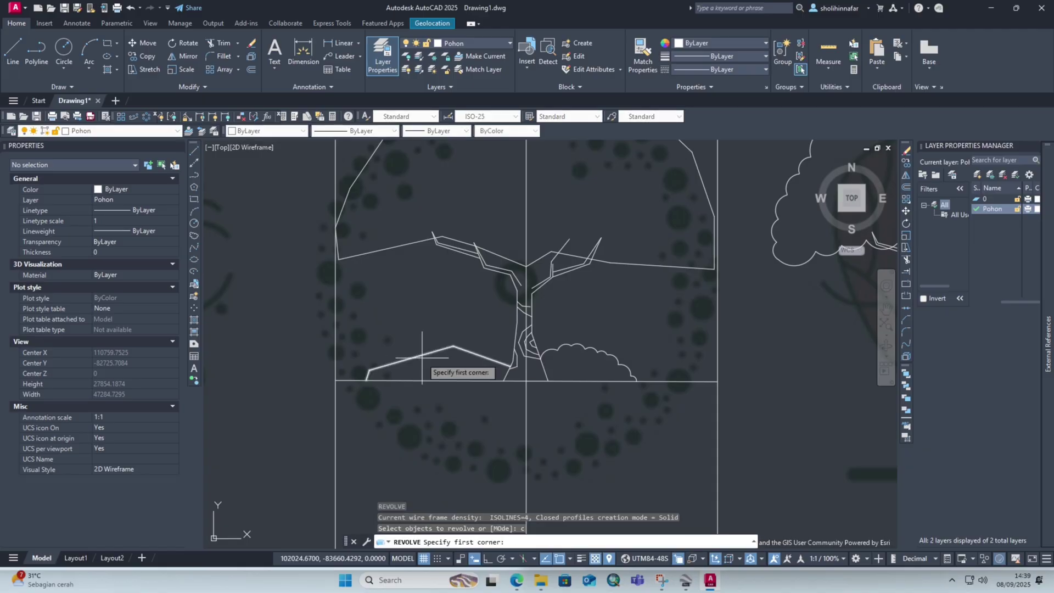
pyautogui.press('Escape')
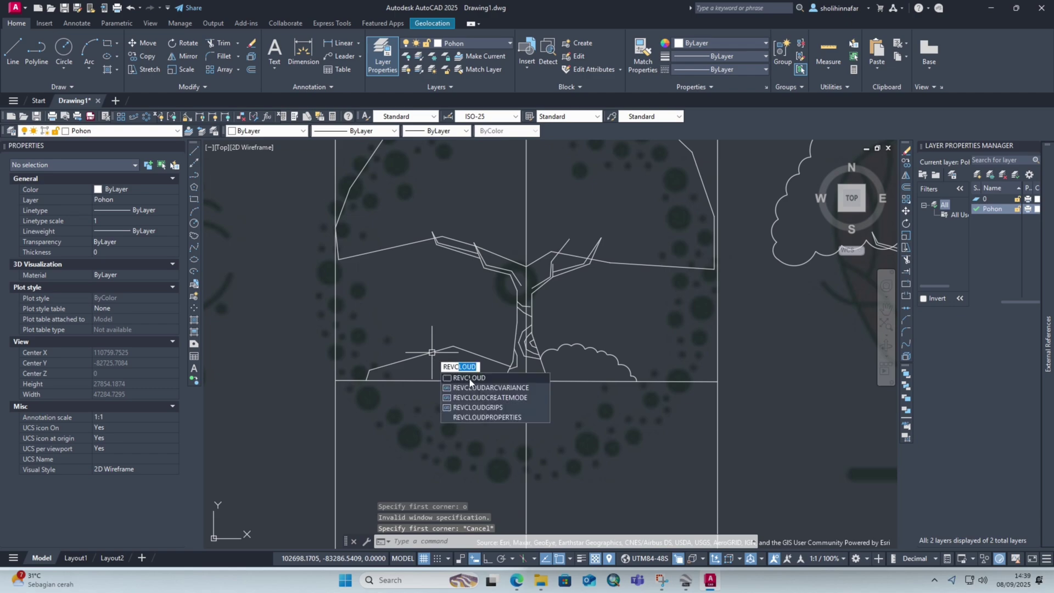
# Step: Convert the open bush outline at the trunk's lower left into a revision cloud, keeping the current arc length and direction
pyautogui.click(469, 378)
pyautogui.click(607, 534)
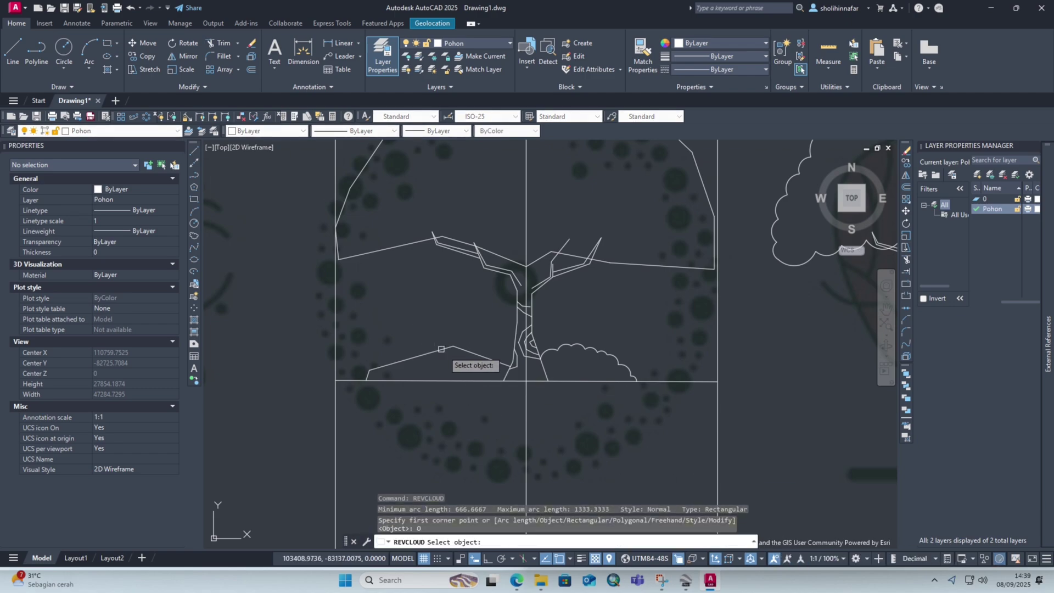
pyautogui.click(452, 350)
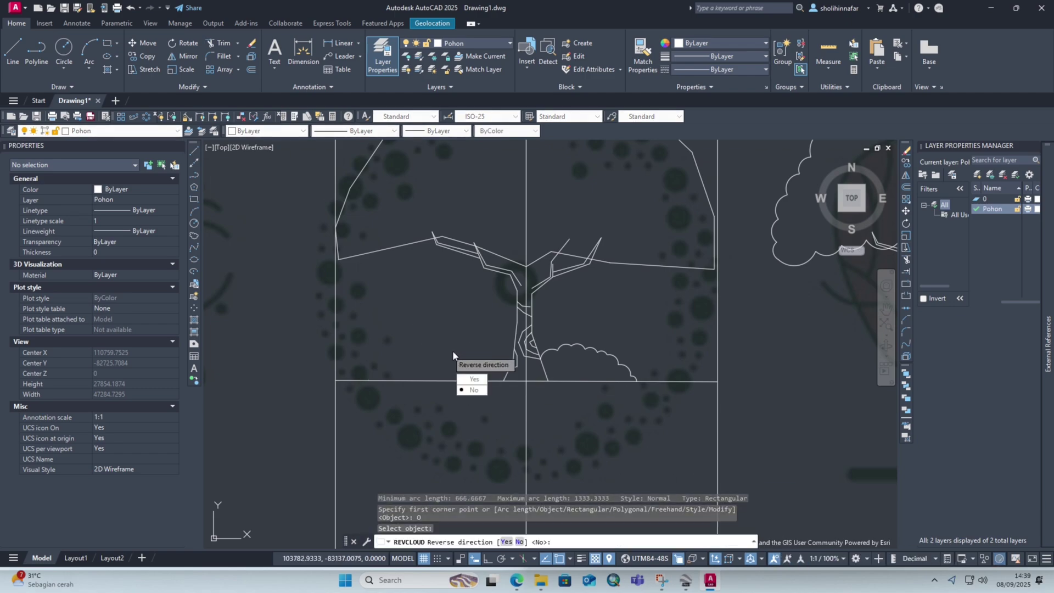
pyautogui.click(478, 390)
# Step: Review the original tree with both bushes beside its three cloud-crowned copies
pyautogui.scroll(-4, 485, 351)
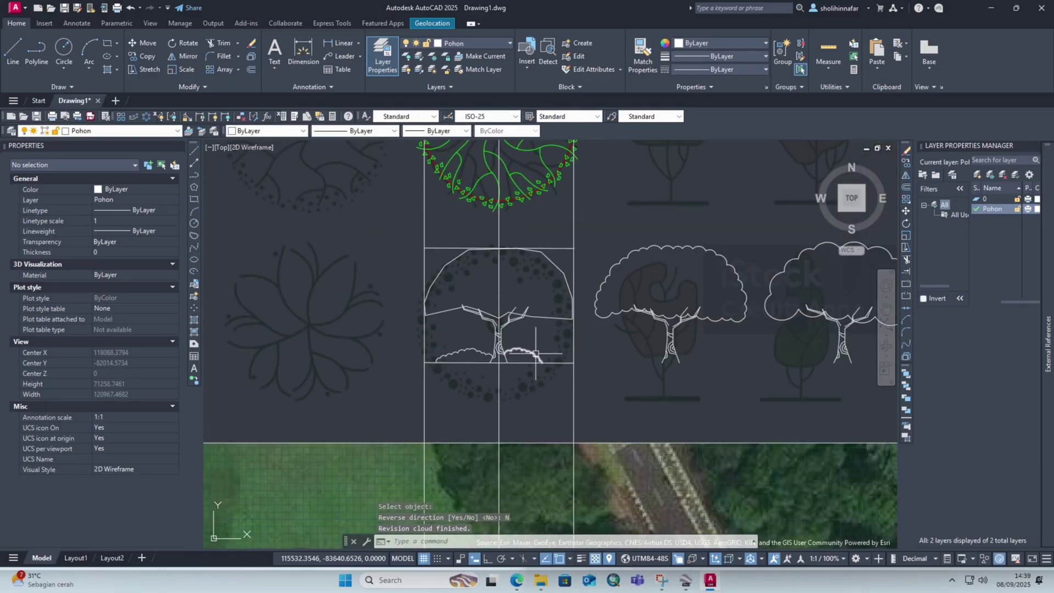
pyautogui.scroll(-4, 572, 307)
pyautogui.moveTo(640, 317); pyautogui.dragTo(567, 341, button='middle')
pyautogui.scroll(2, 616, 327)
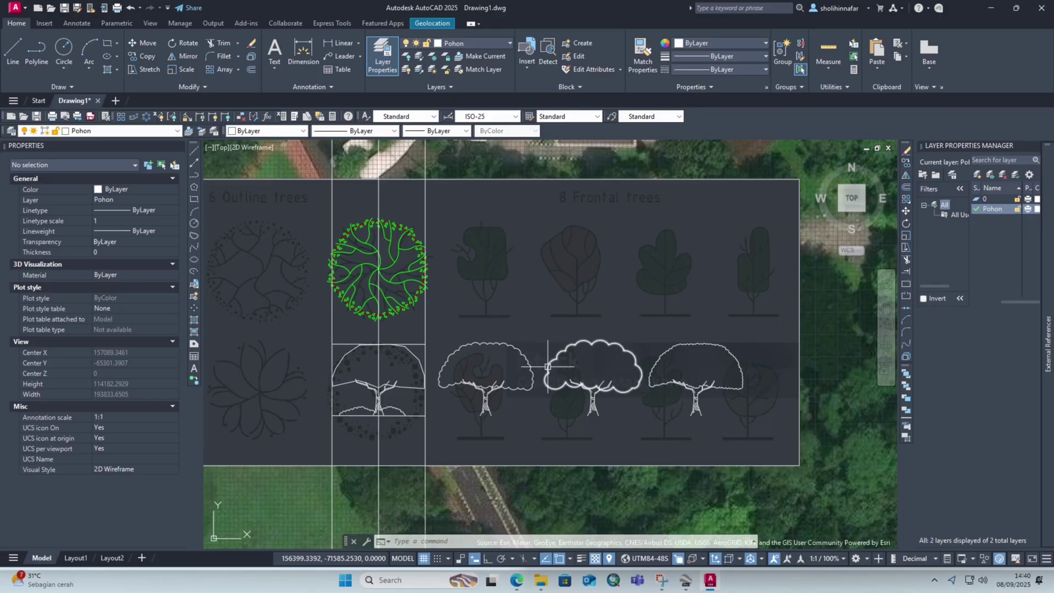
pyautogui.scroll(2, 347, 412)
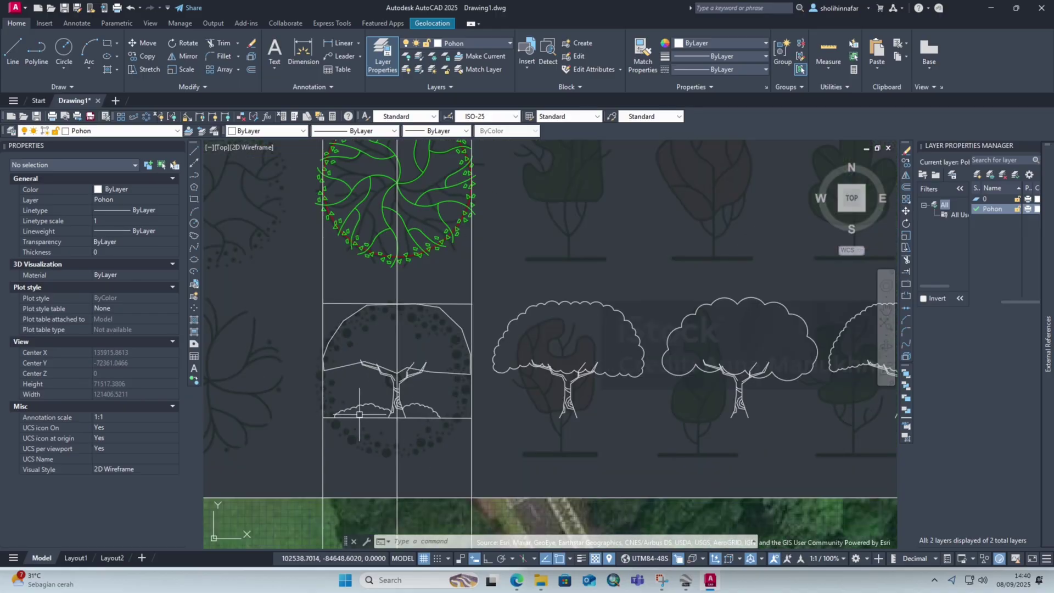
pyautogui.scroll(2, 362, 413)
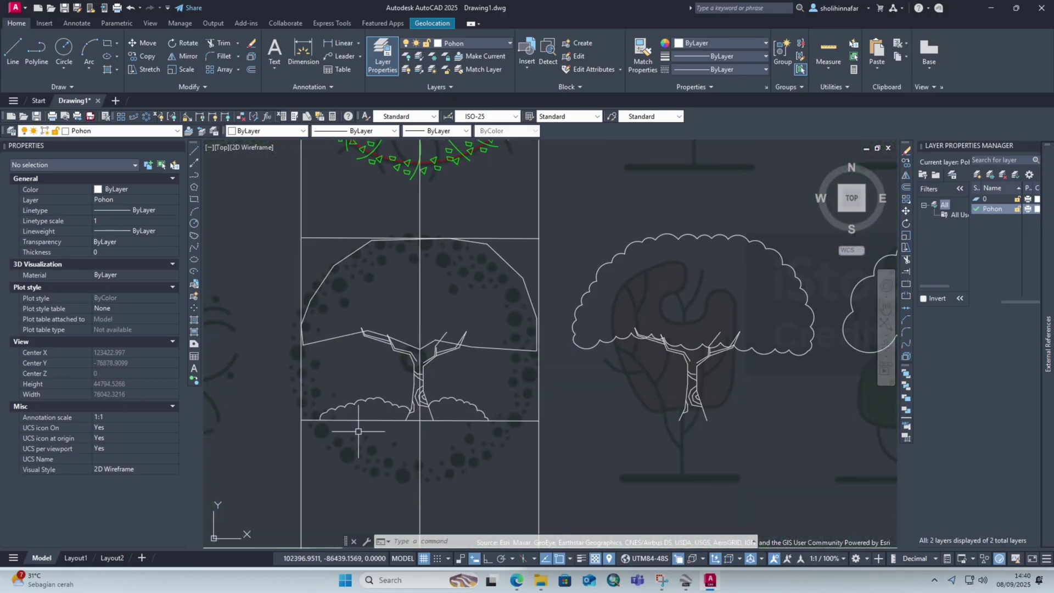
pyautogui.scroll(2, 467, 399)
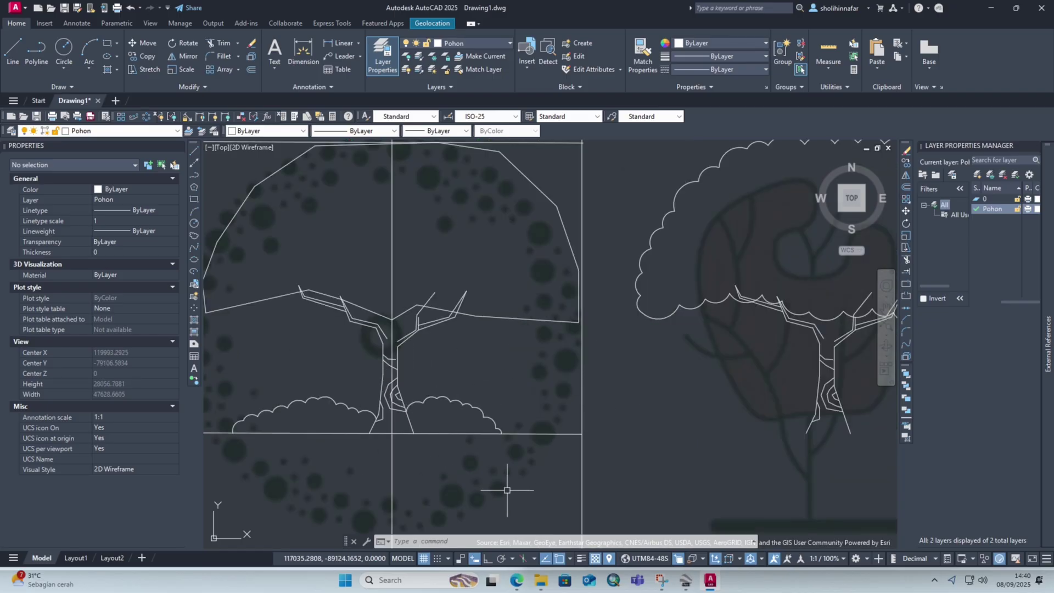
# Step: Switch to the Edge browser, search for "pimp my drawing" in a new tab, and open the Pimp My Drawing site
pyautogui.click(518, 584)
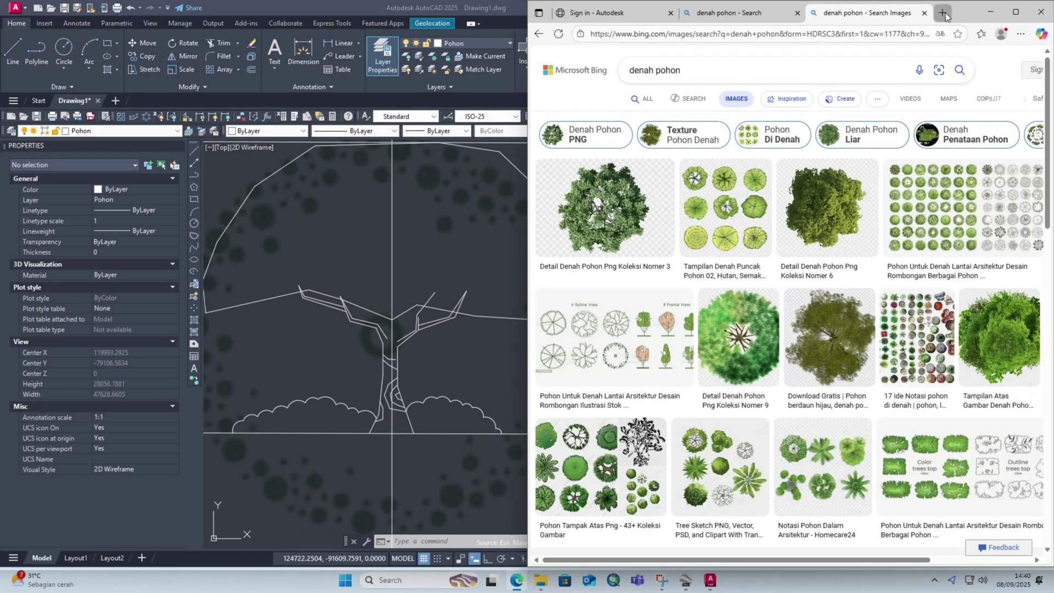
pyautogui.click(943, 13)
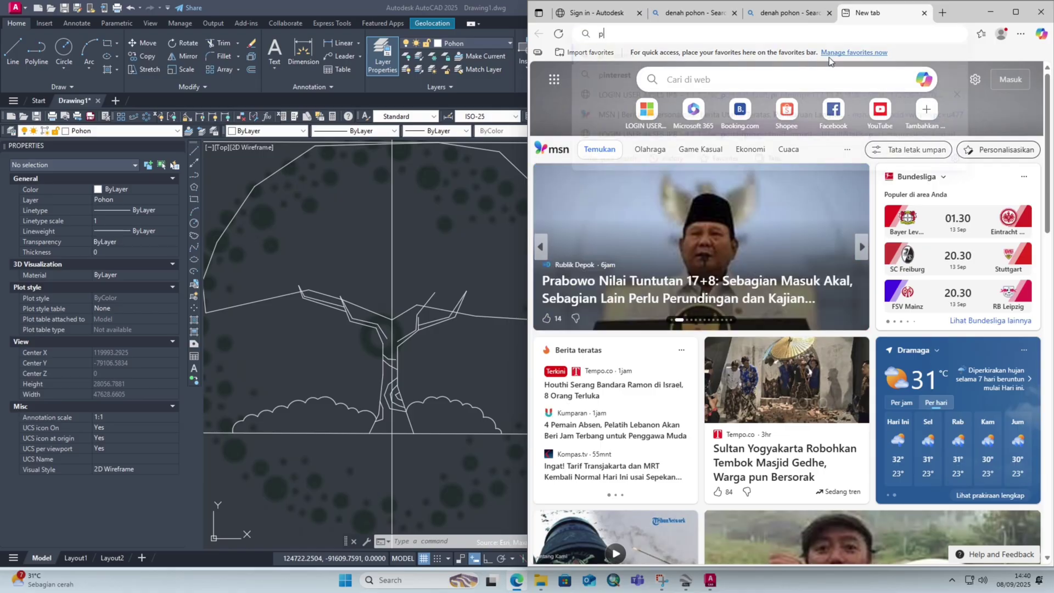
pyautogui.write('pimp my drawing')
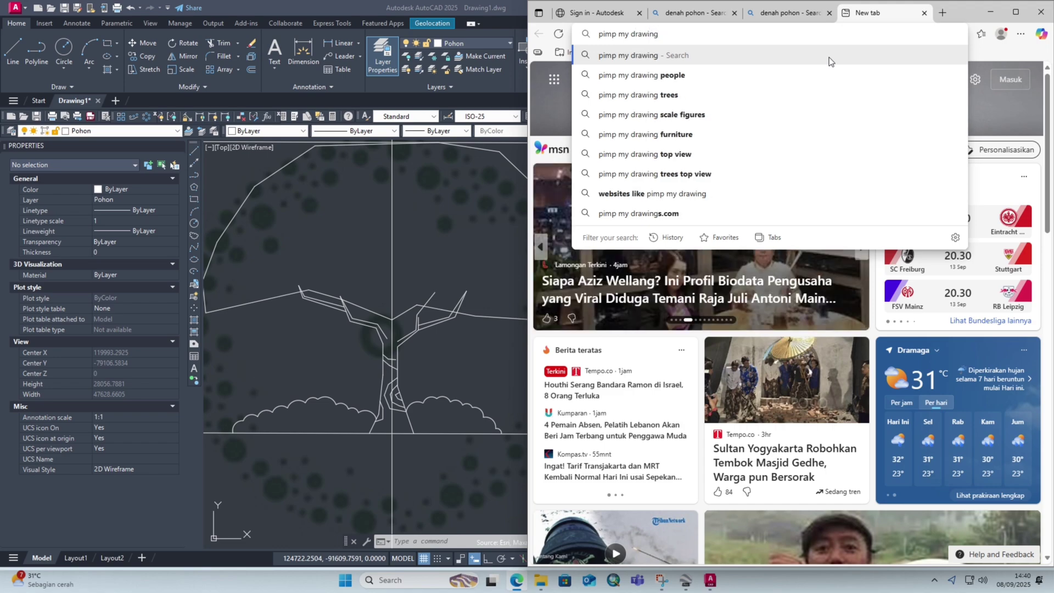
pyautogui.press('Return')
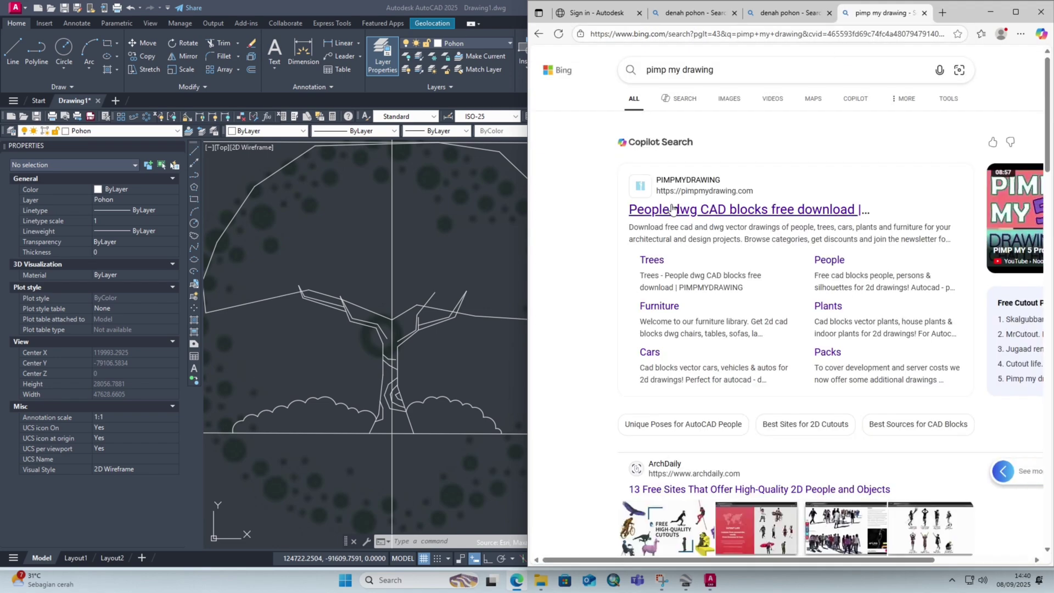
pyautogui.click(673, 209)
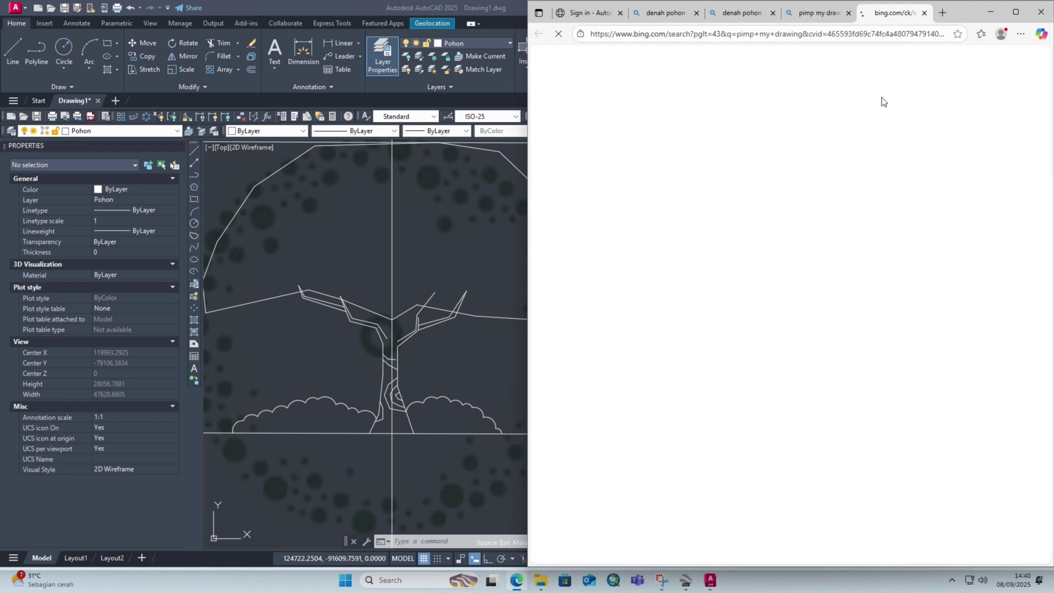
# Step: Search for "first architure uk" in another browser tab and open the First In Architecture site
pyautogui.click(940, 13)
pyautogui.write('first')
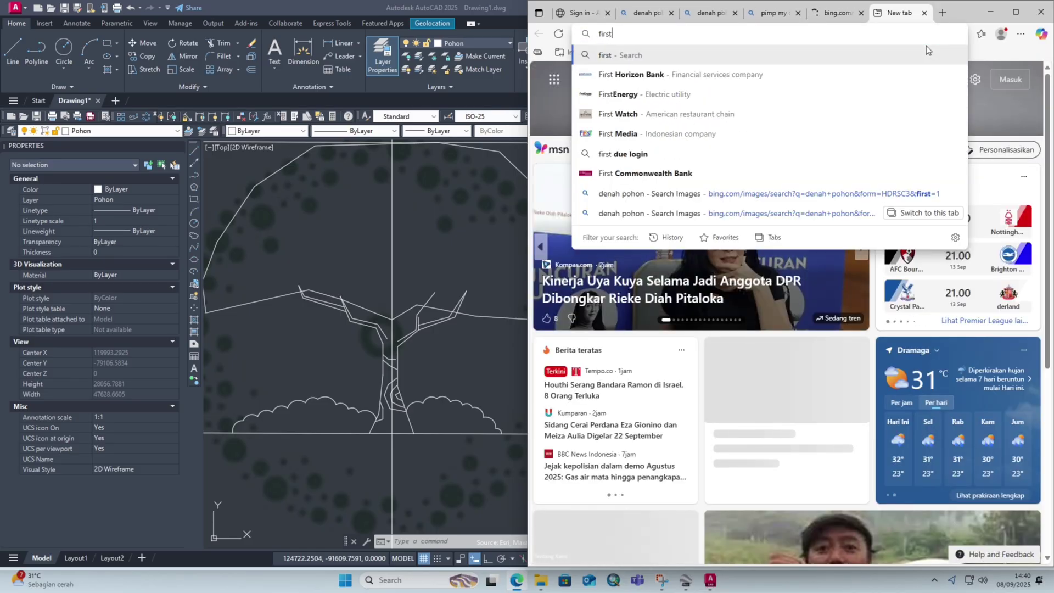
pyautogui.write(' architure')
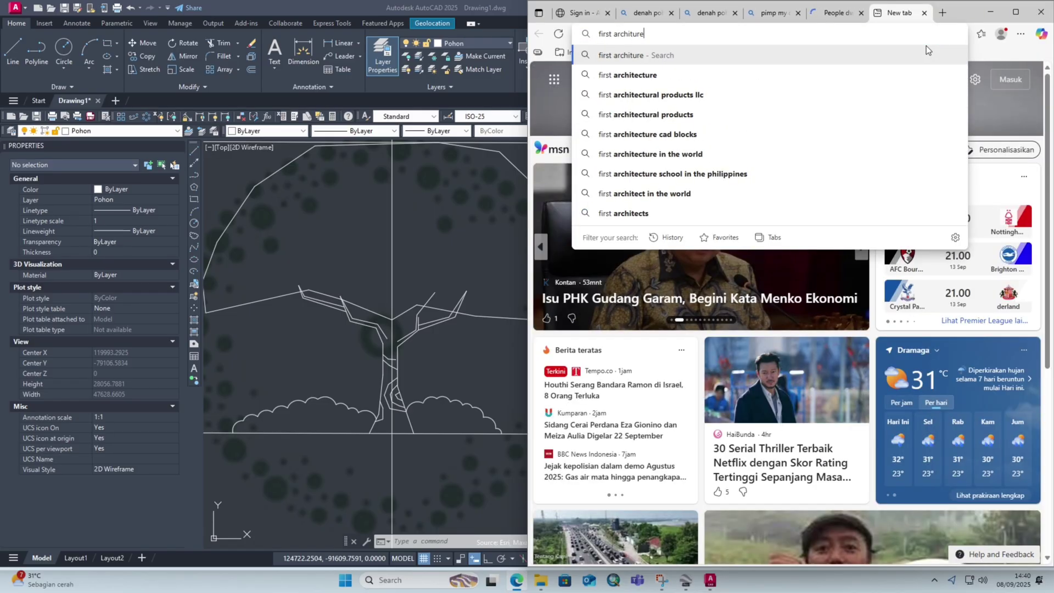
pyautogui.write(' uk')
pyautogui.press('Return')
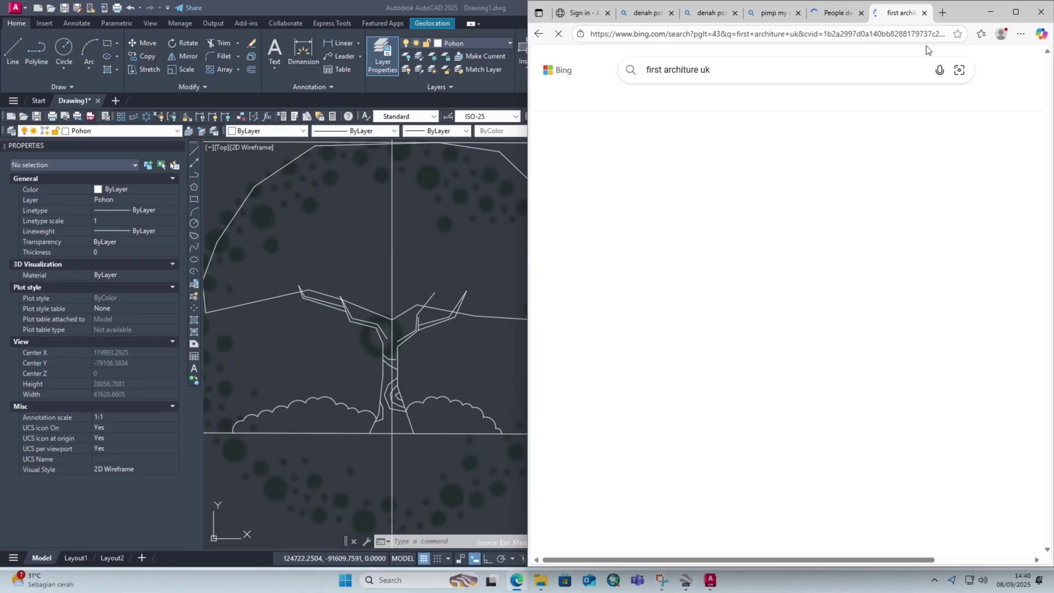
pyautogui.click(678, 205)
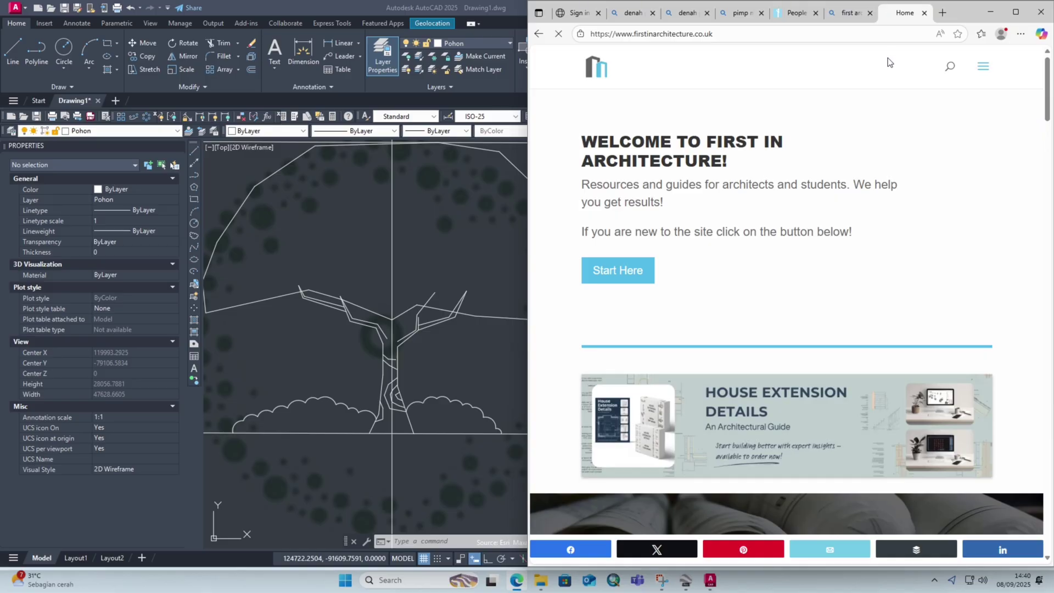
# Step: Open Free People CAD Blocks 06 from the people CAD blocks category and examine its figures and download options
pyautogui.click(983, 69)
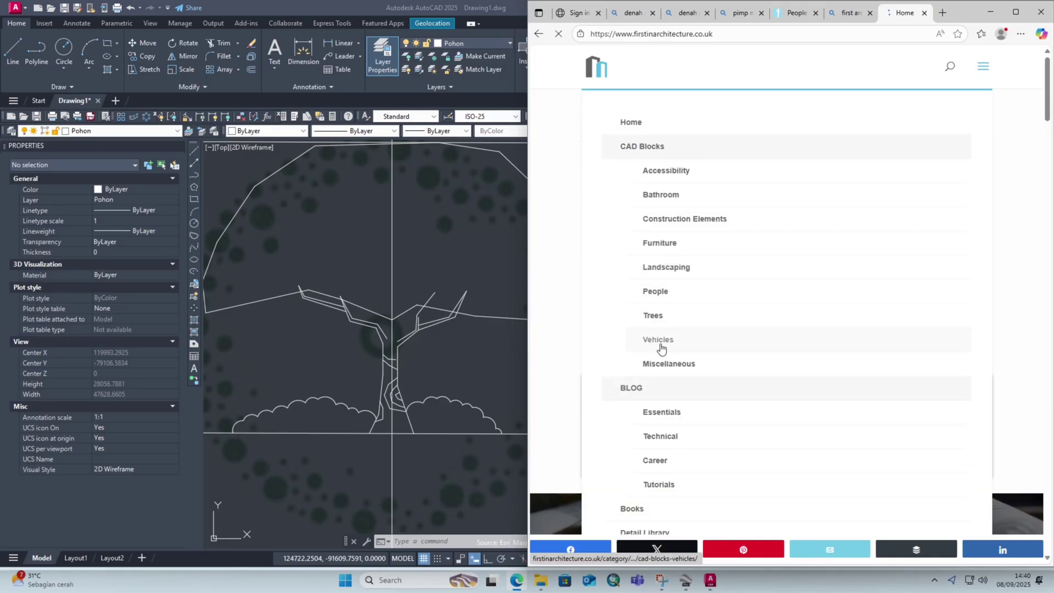
pyautogui.click(659, 291)
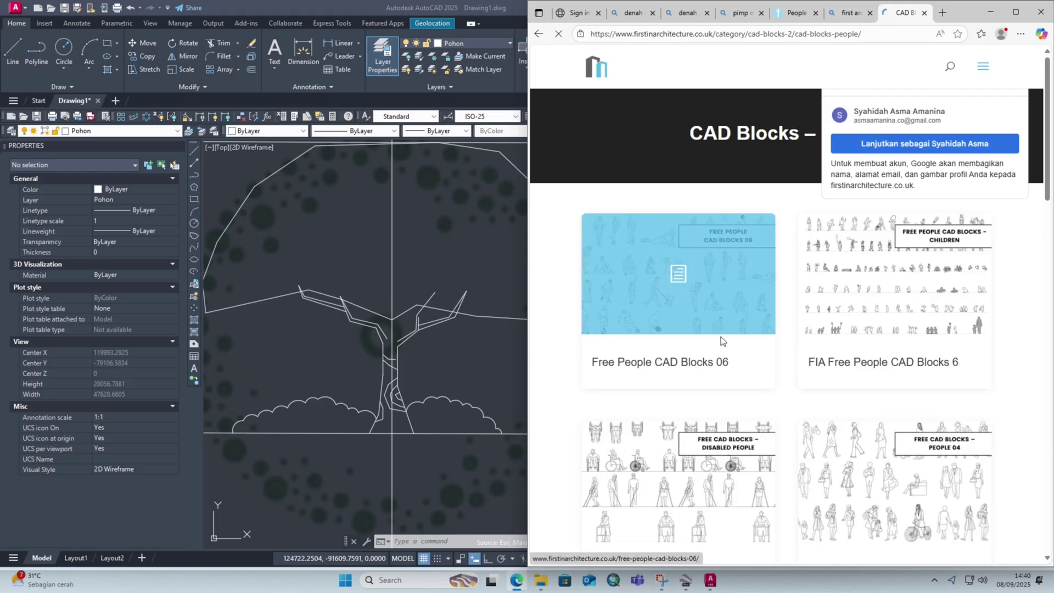
pyautogui.click(713, 321)
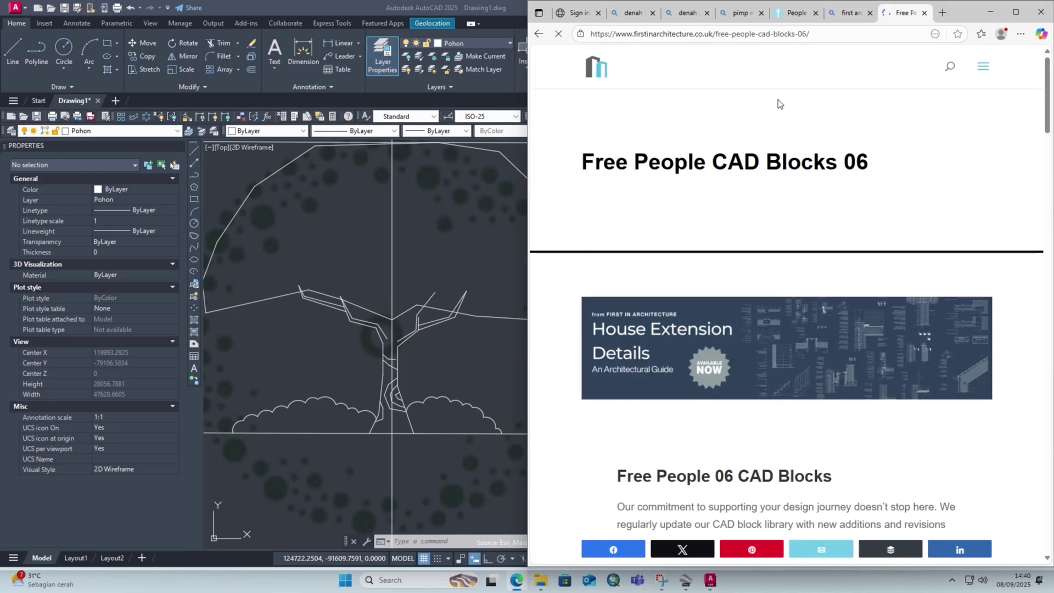
pyautogui.scroll(-8, 697, 402)
pyautogui.scroll(-10, 719, 367)
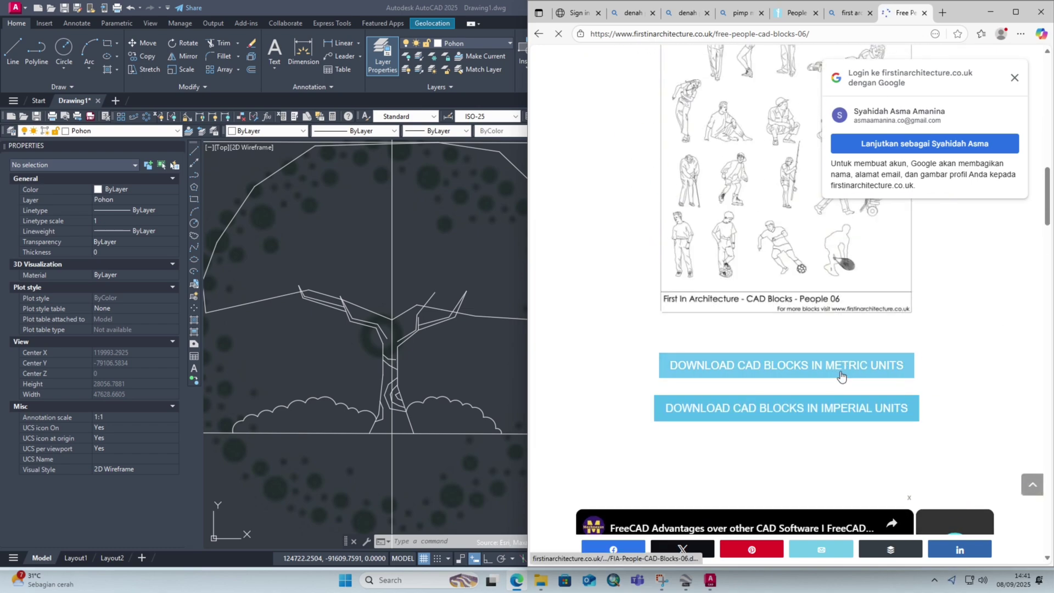
pyautogui.click(838, 414)
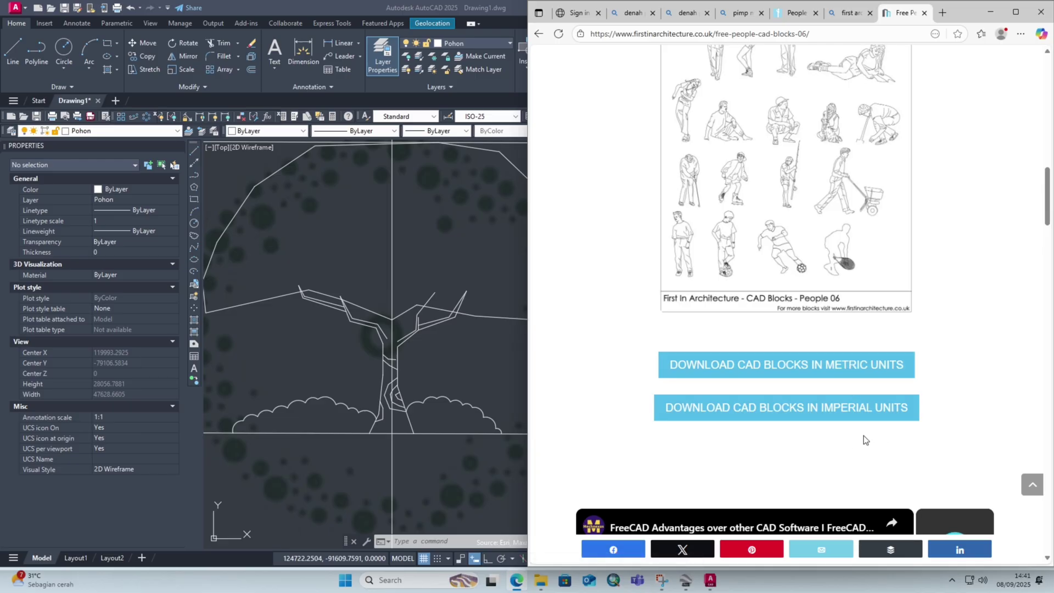
pyautogui.scroll(1, 857, 427)
pyautogui.scroll(2, 797, 236)
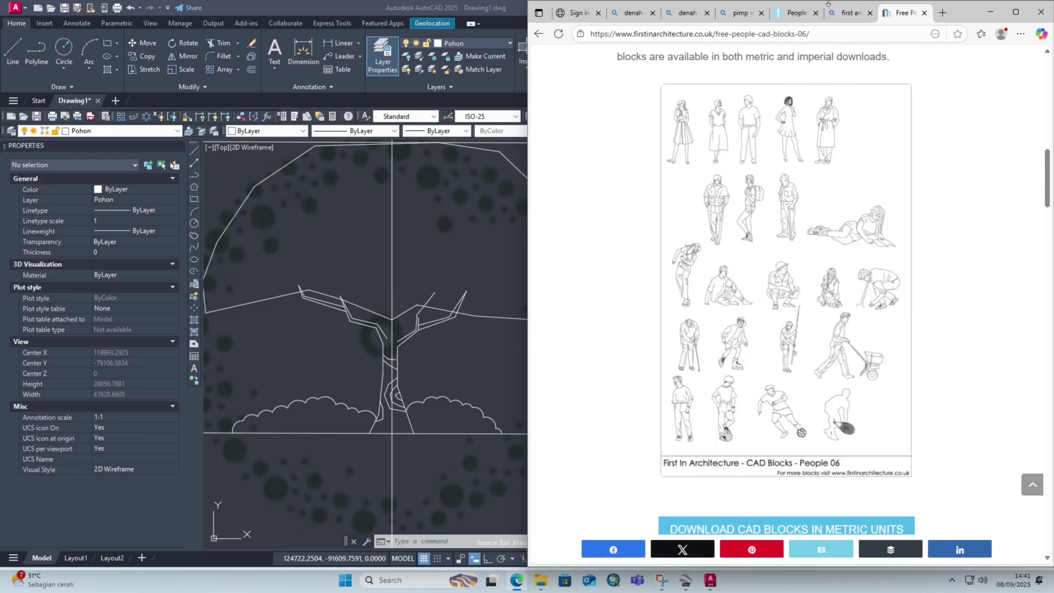
# Step: Download the walking woman figure as dwg from Pimp My Drawing's people category and open the file in AutoCAD
pyautogui.click(845, 13)
pyautogui.click(793, 13)
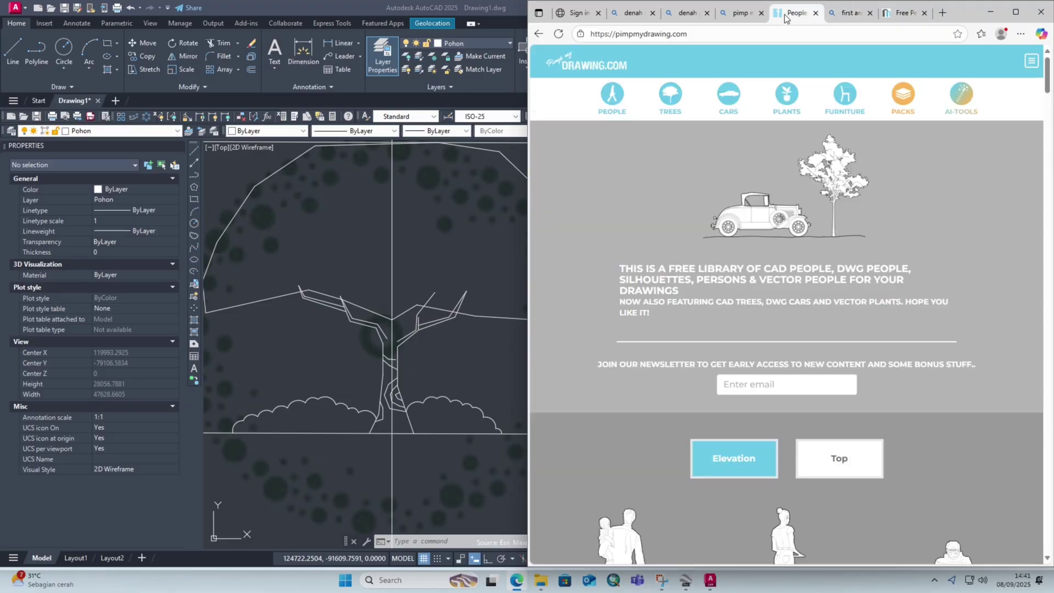
pyautogui.click(615, 100)
pyautogui.scroll(-3, 868, 383)
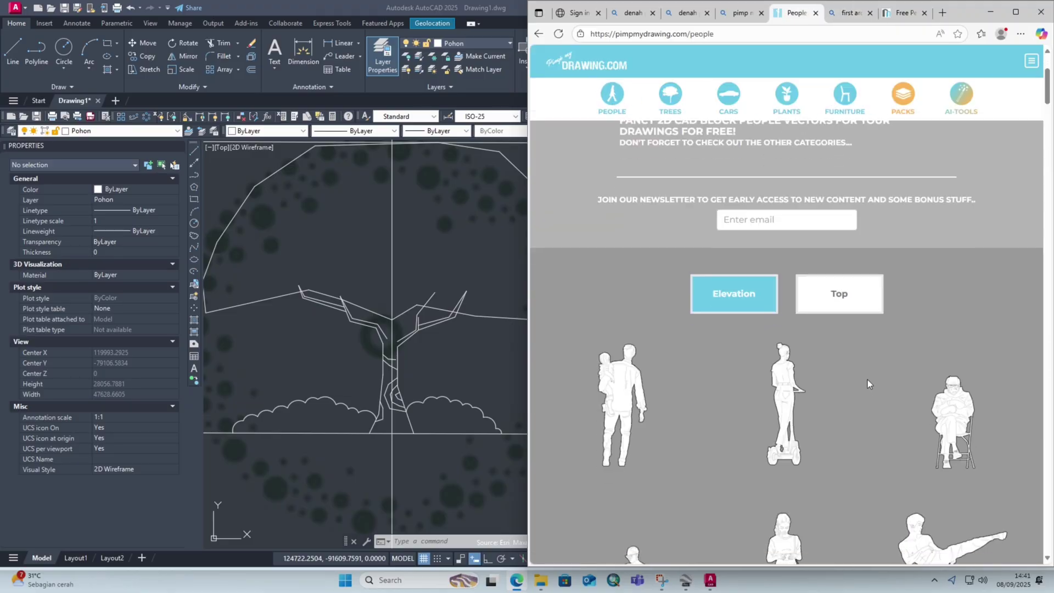
pyautogui.moveTo(614, 406)
pyautogui.scroll(-3, 614, 406)
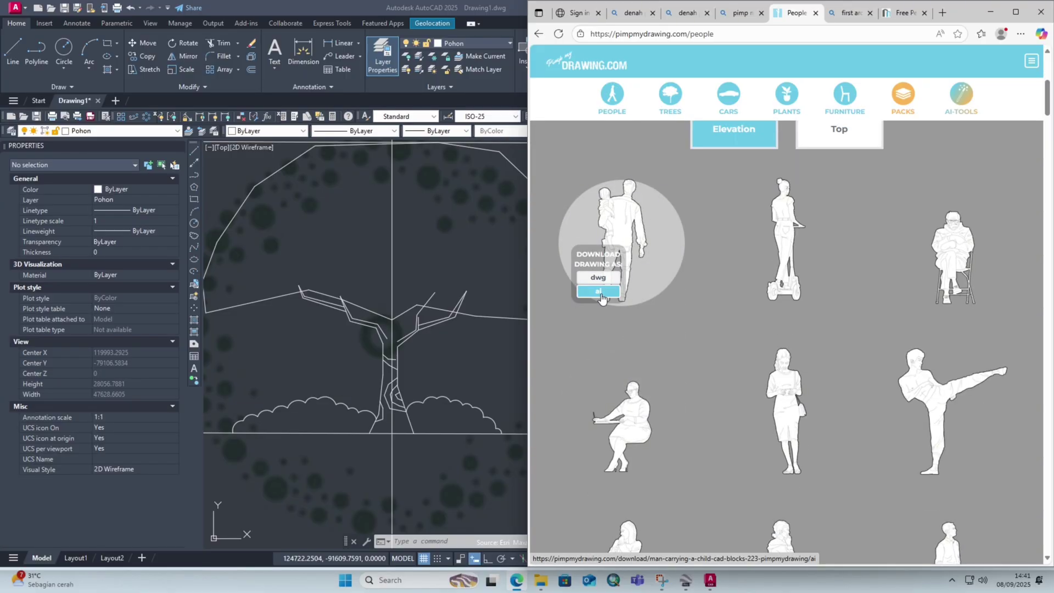
pyautogui.scroll(-4, 824, 422)
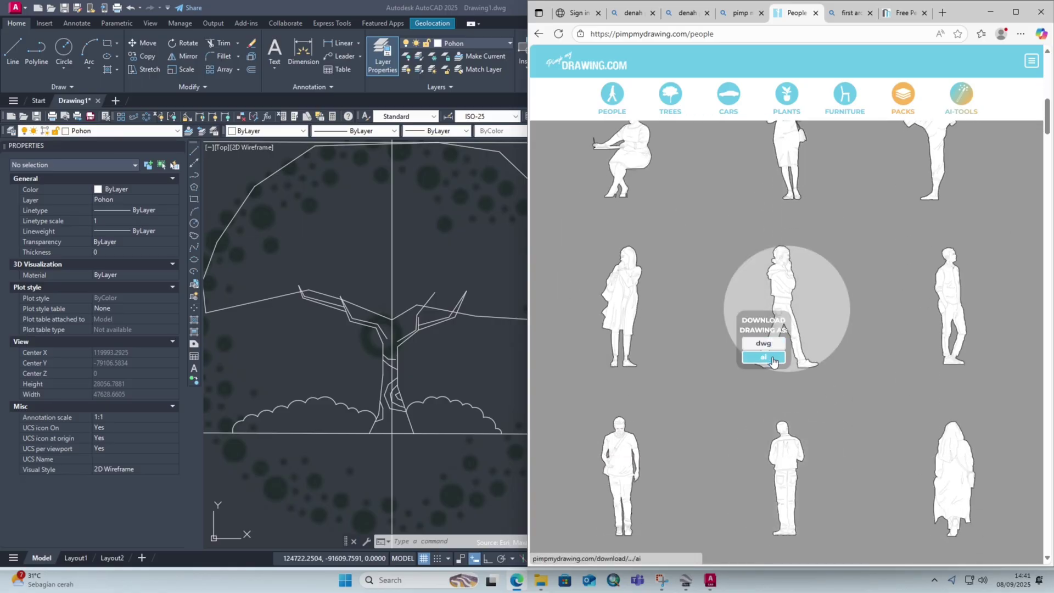
pyautogui.click(769, 344)
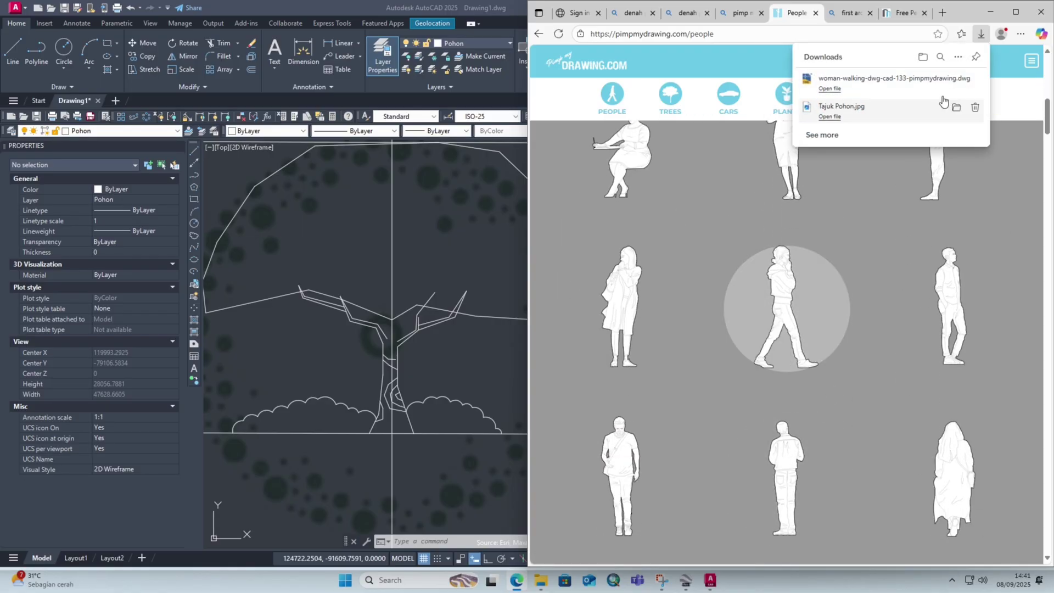
pyautogui.click(830, 89)
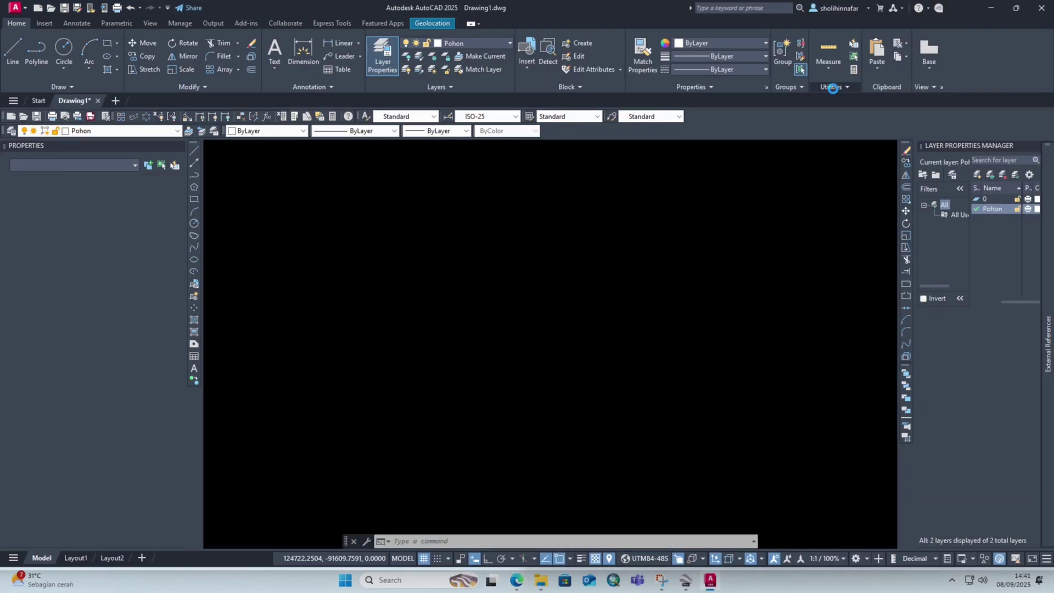
pyautogui.click(483, 234)
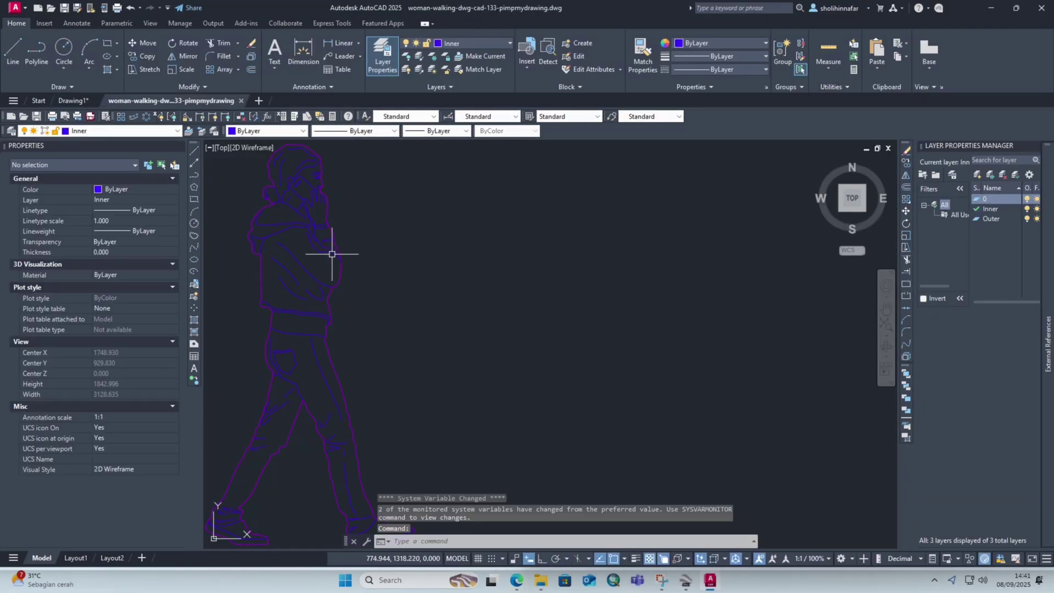
pyautogui.click(330, 241)
pyautogui.scroll(-5, 352, 250)
pyautogui.click(386, 193)
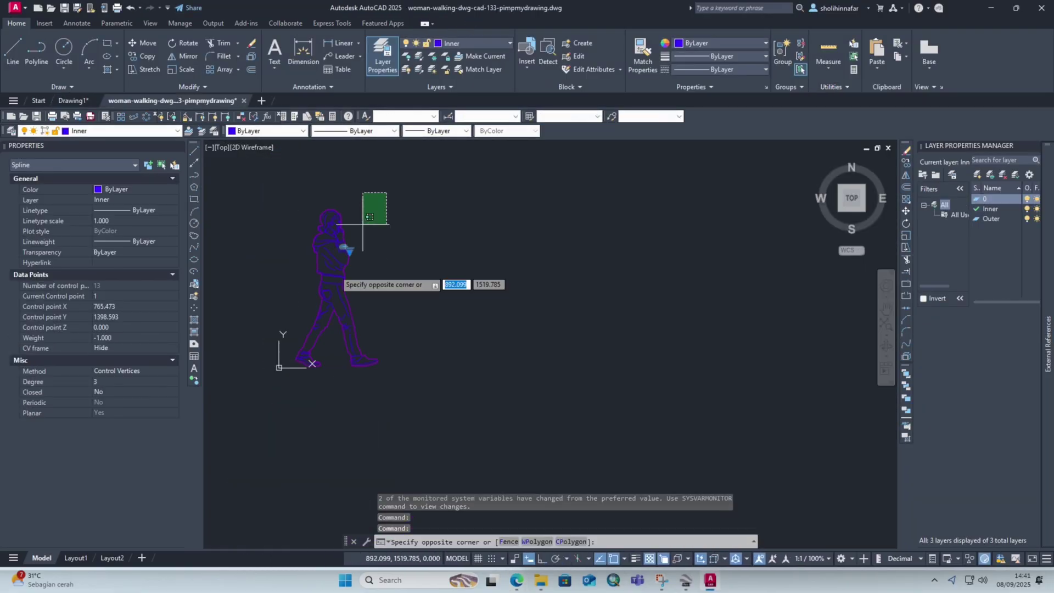
pyautogui.click(270, 381)
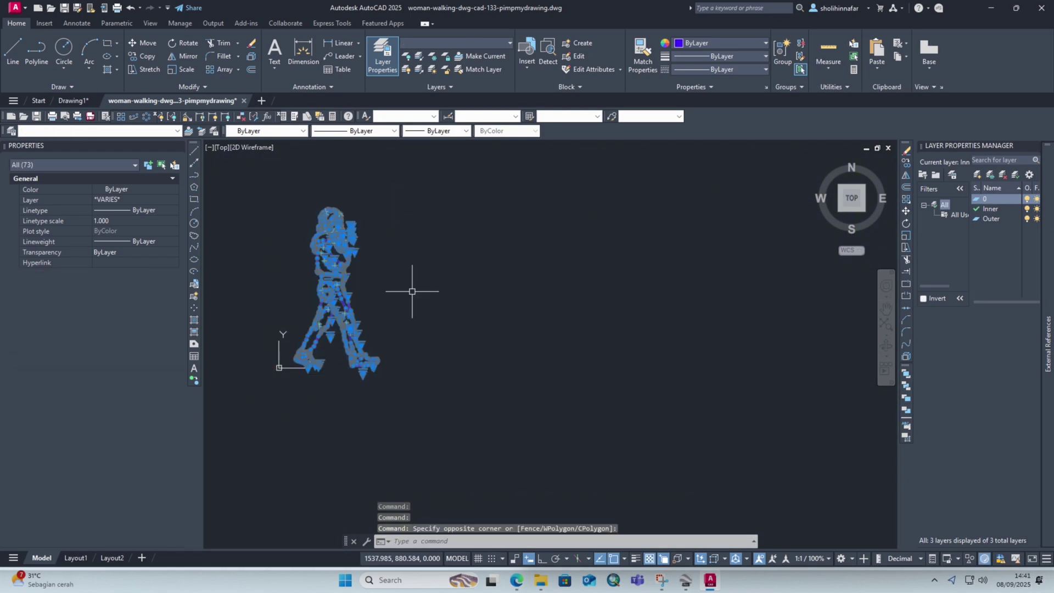
pyautogui.scroll(4, 384, 291)
pyautogui.press('Escape')
pyautogui.scroll(-2, 362, 287)
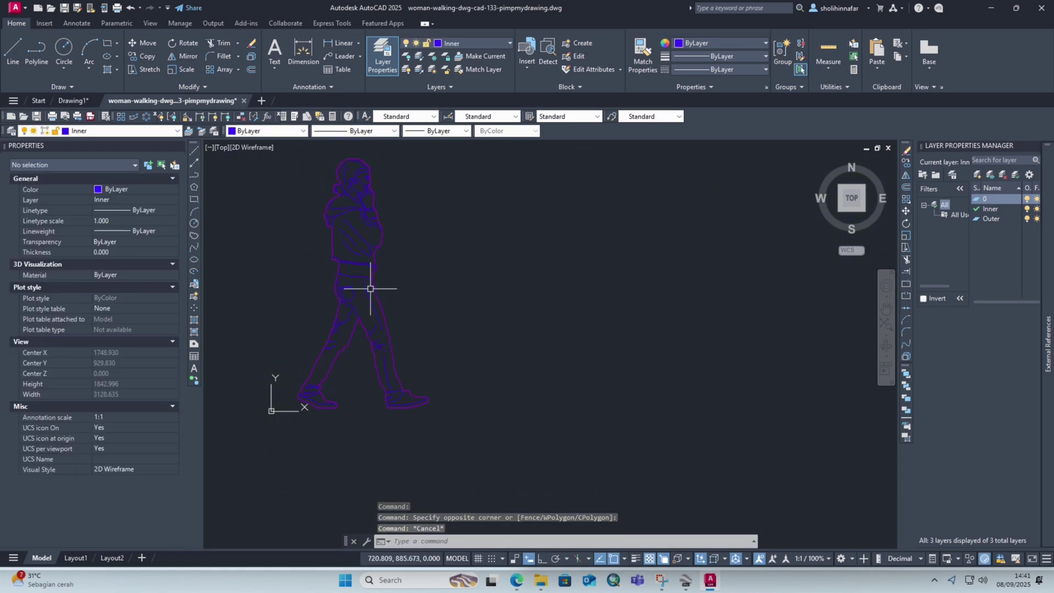
# Step: Convert the whole walking woman figure into a block named "Orang 1" with its base point at the underside of the rear shoe's toe
pyautogui.click(468, 149)
pyautogui.click(276, 418)
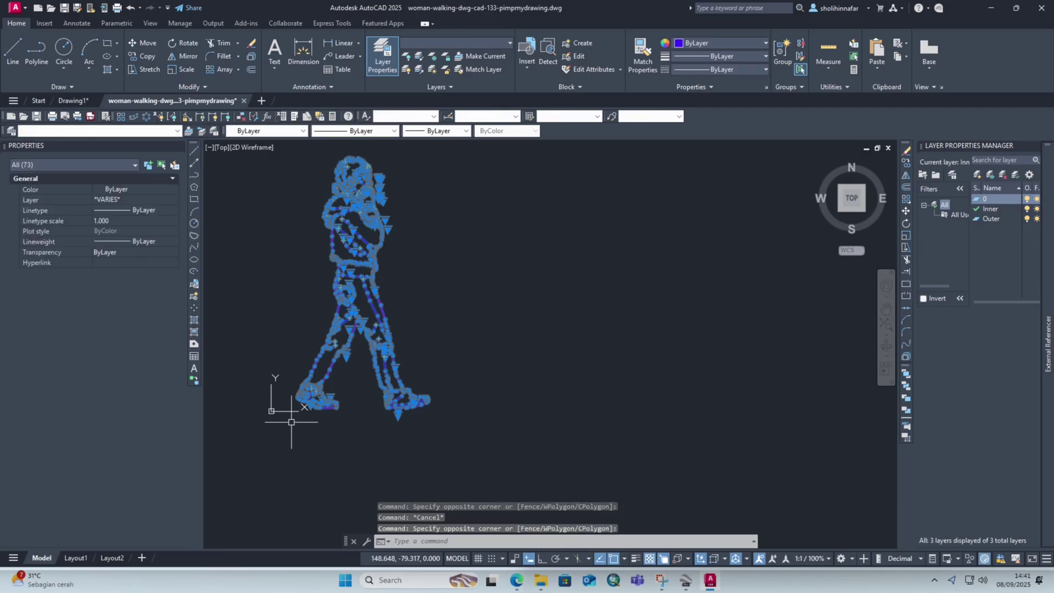
pyautogui.write('block')
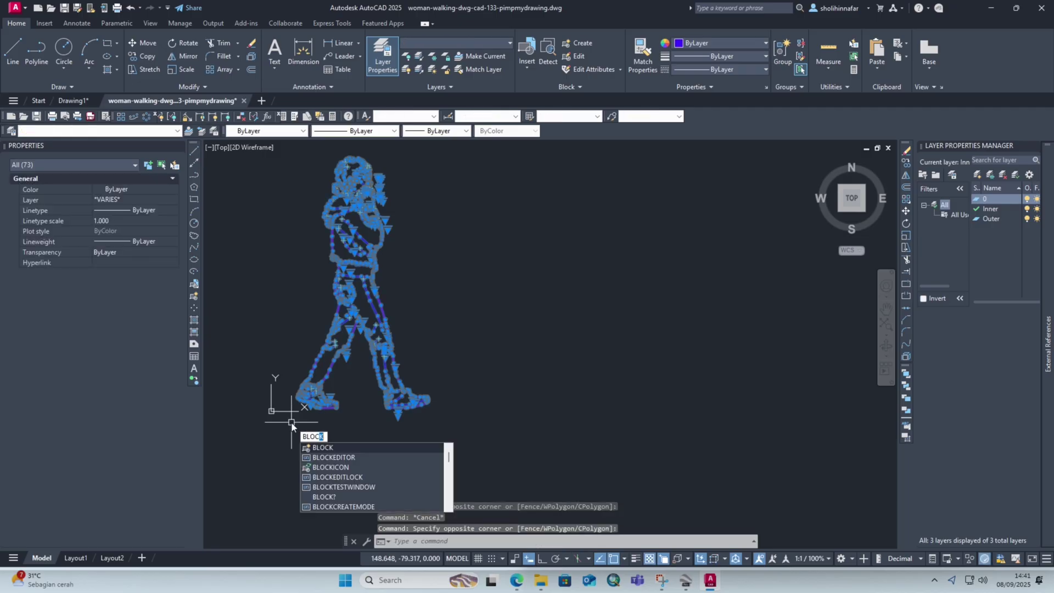
pyautogui.press('Return')
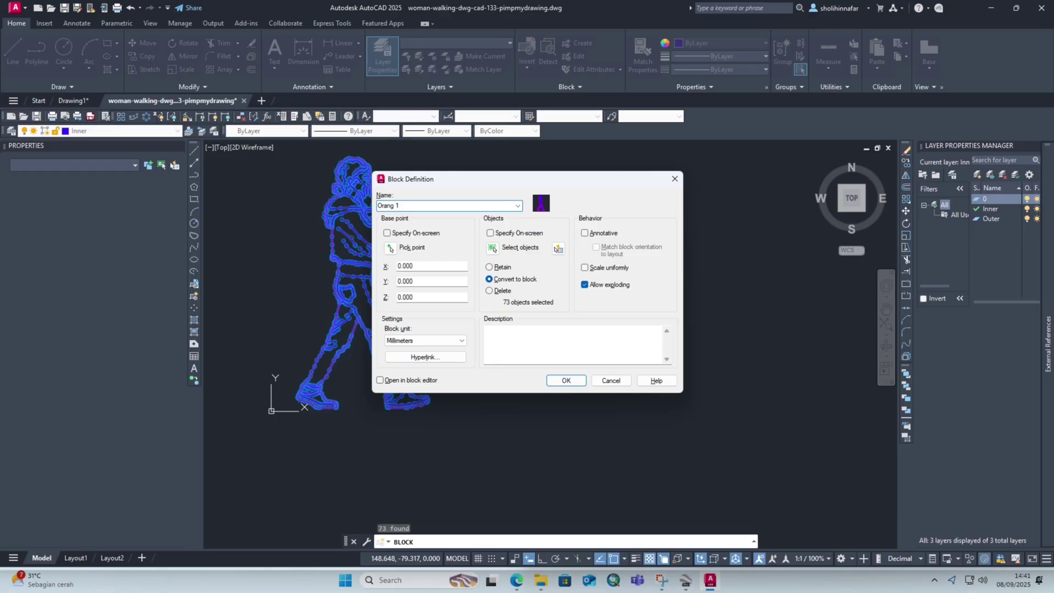
pyautogui.write('Orang 1')
pyautogui.click(390, 249)
pyautogui.scroll(5, 307, 395)
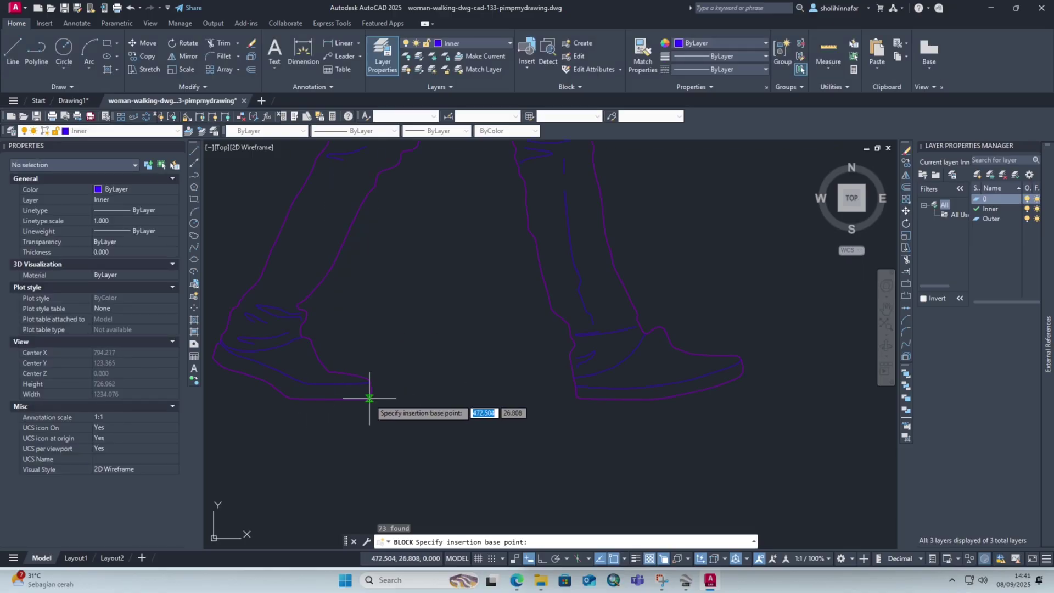
pyautogui.click(369, 398)
pyautogui.click(565, 377)
pyautogui.scroll(-5, 568, 373)
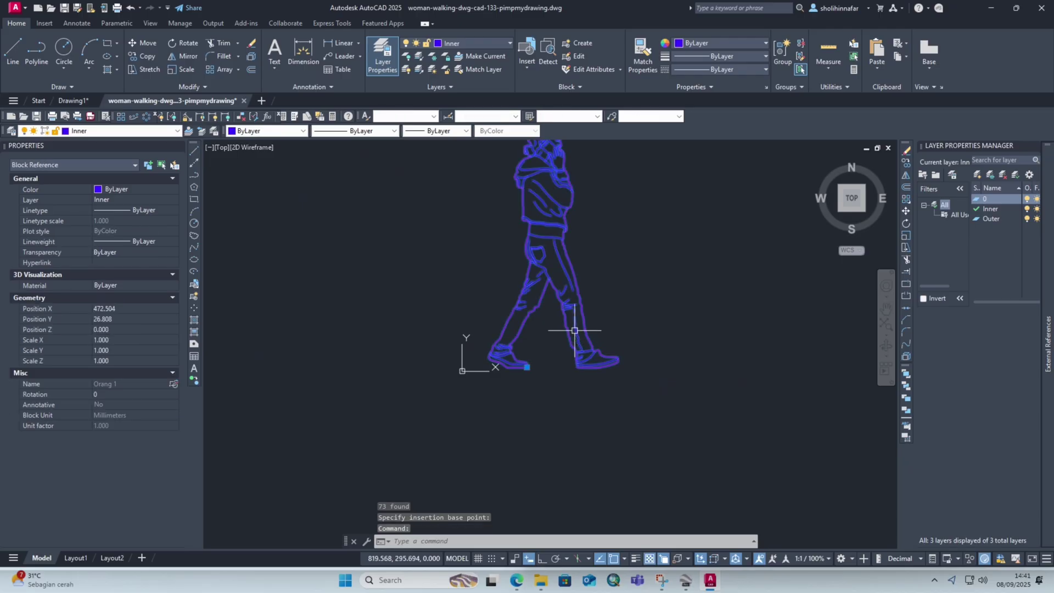
# Step: Paste the walking woman block into Drawing1 on the ground line, just right of the trunk in front of the bush
pyautogui.click(74, 101)
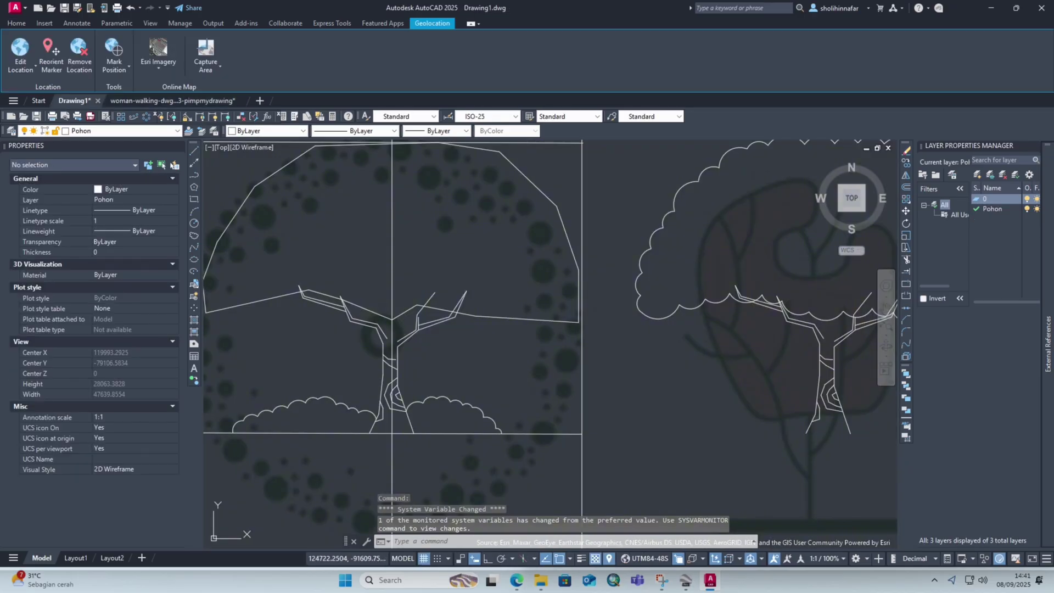
pyautogui.hotkey('ctrl', 'v')
pyautogui.scroll(6, 435, 384)
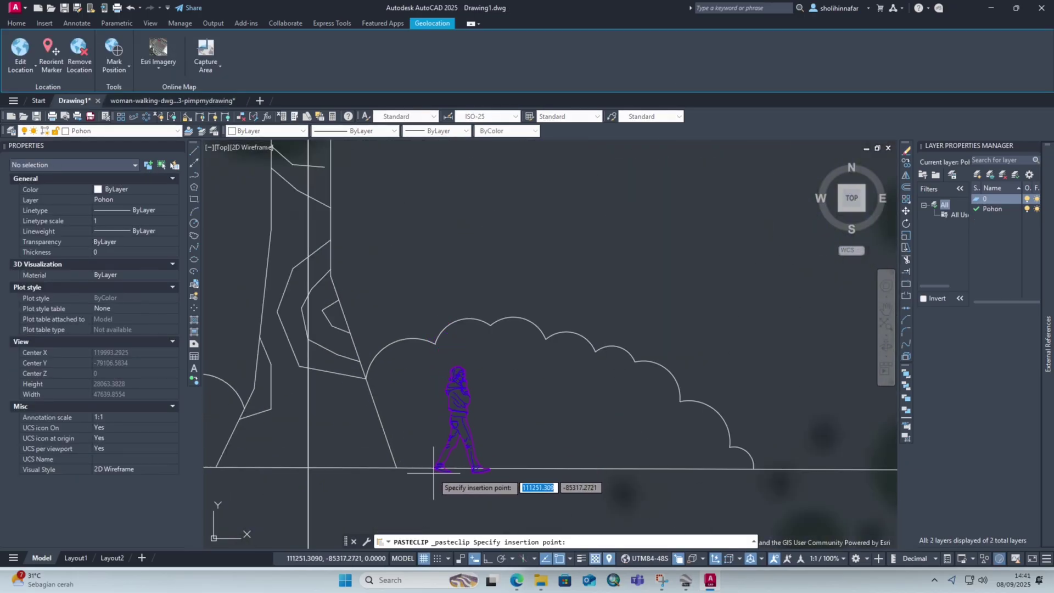
pyautogui.click(534, 428)
# Step: Bring the pasted woman block to the front of the draw order and regenerate the drawing
pyautogui.click(435, 423)
pyautogui.write('dr')
pyautogui.press('Return')
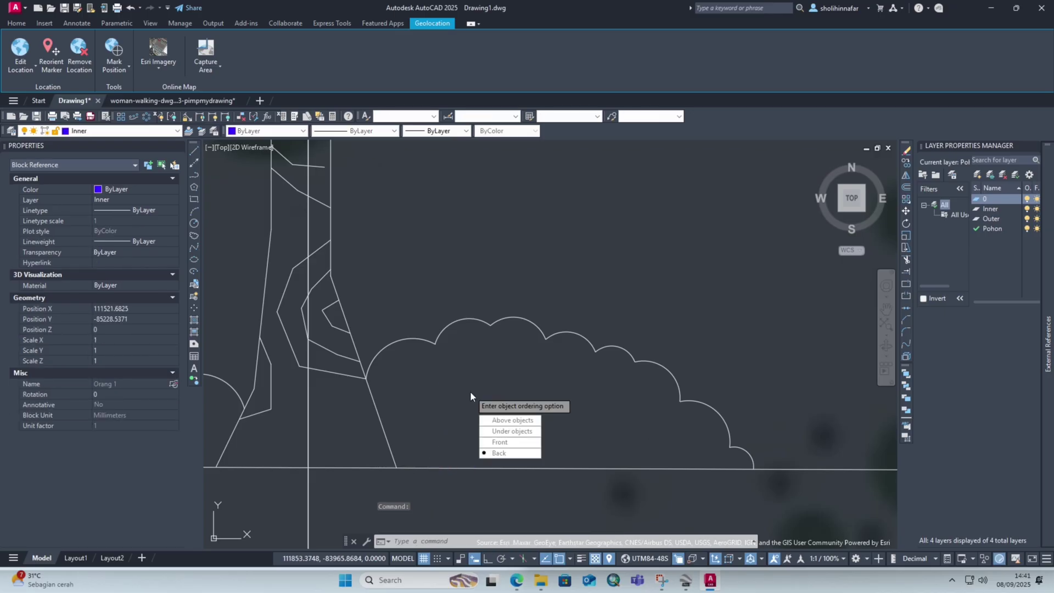
pyautogui.write('f')
pyautogui.press('Return')
pyautogui.scroll(-3, 487, 391)
pyautogui.write('re')
pyautogui.press('Return')
pyautogui.scroll(-3, 491, 398)
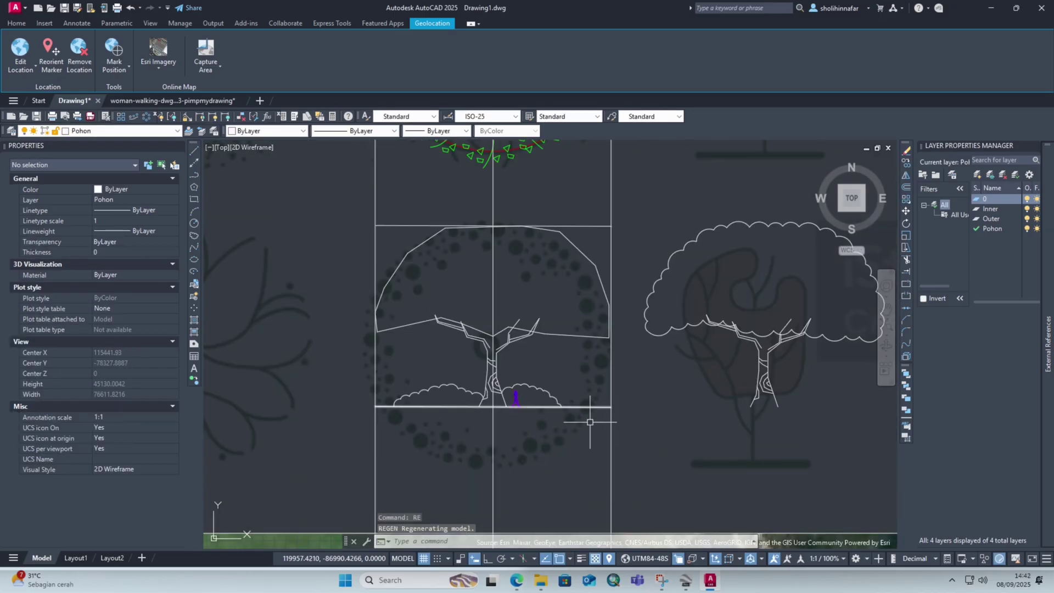
pyautogui.scroll(-3, 593, 423)
pyautogui.scroll(4, 571, 412)
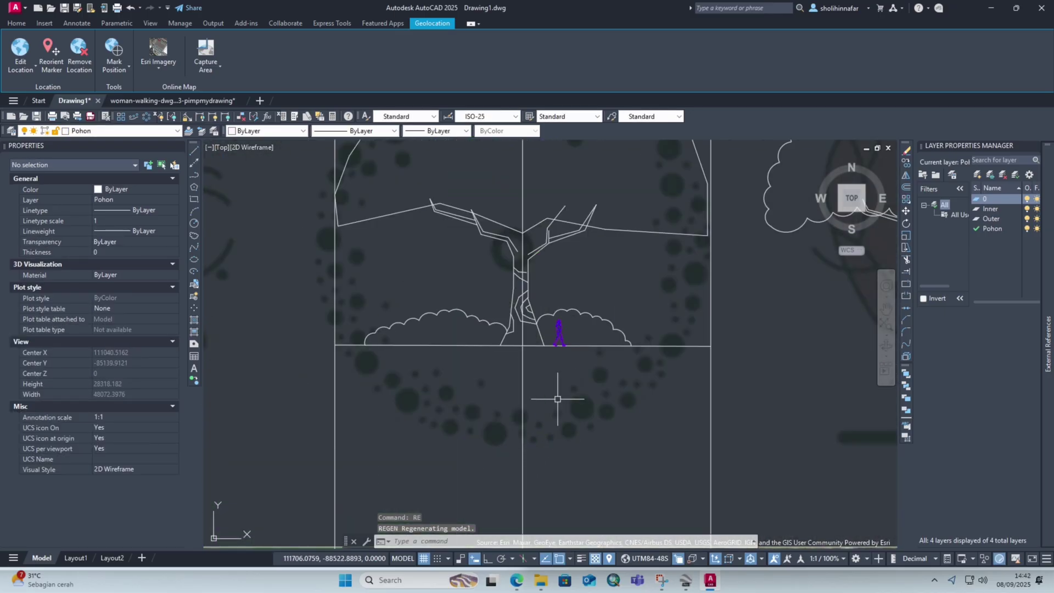
# Step: Add an aligned dimension of the tree's width below the ground line, between the two outer vertical guide lines
pyautogui.write('dal')
pyautogui.press('Return')
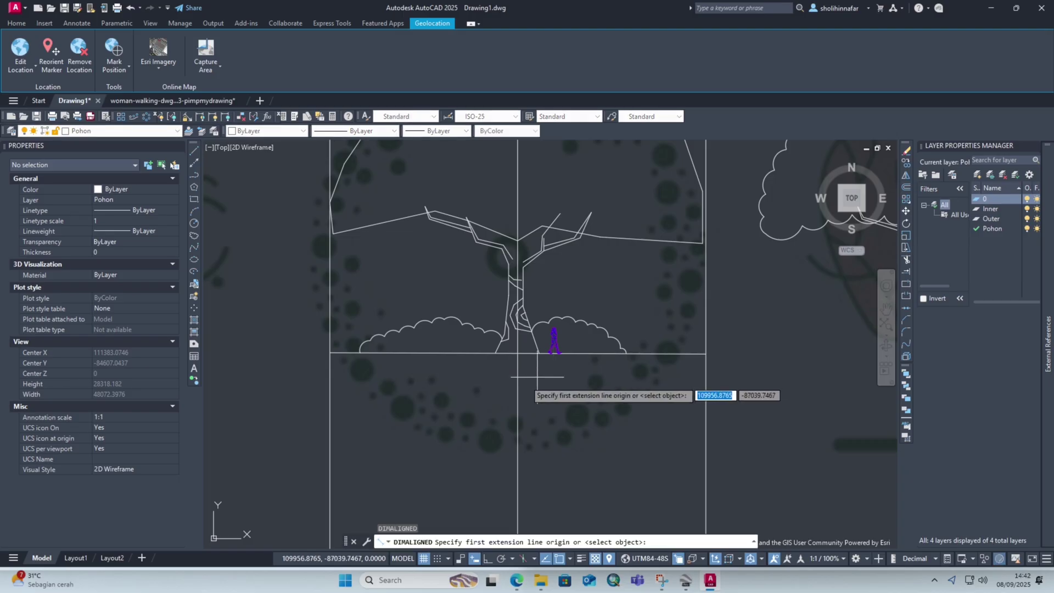
pyautogui.click(330, 378)
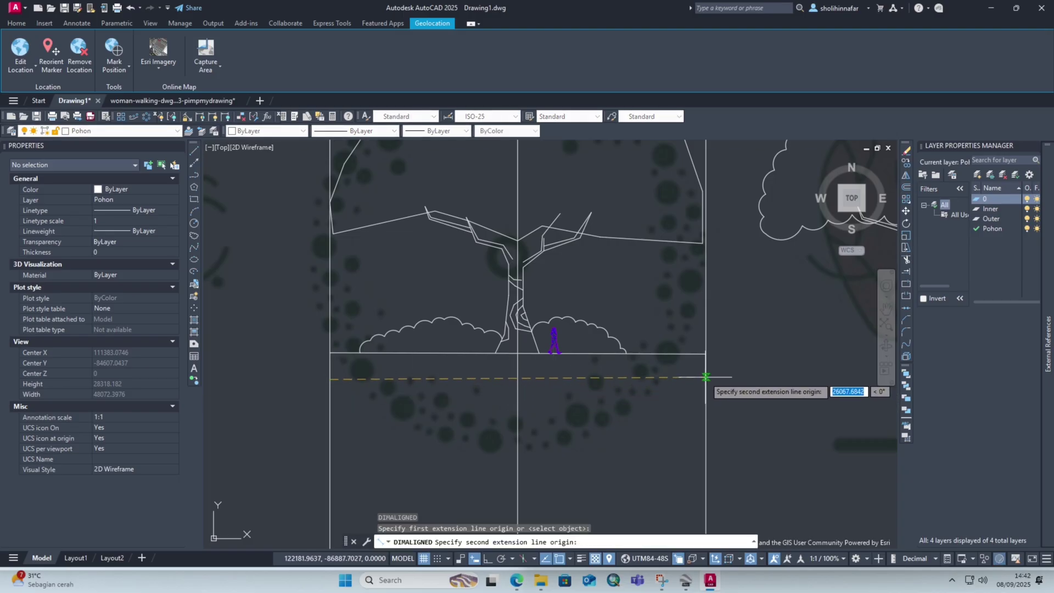
pyautogui.write('per')
pyautogui.press('Return')
pyautogui.click(706, 377)
pyautogui.click(604, 380)
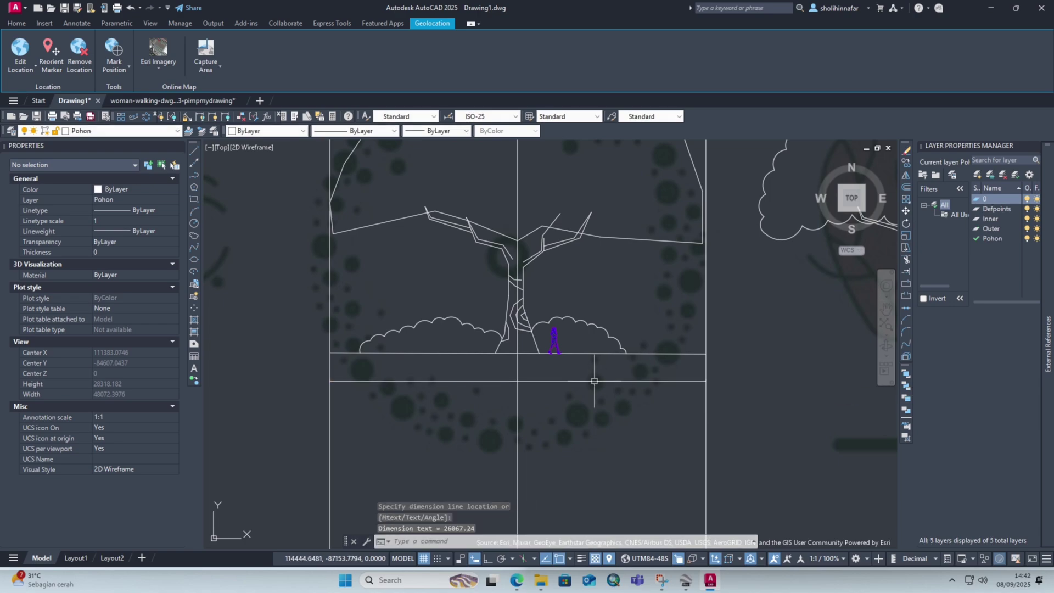
# Step: Set the text height of the tree-width dimension to 500
pyautogui.click(574, 372)
pyautogui.click(534, 392)
pyautogui.scroll(4, 531, 390)
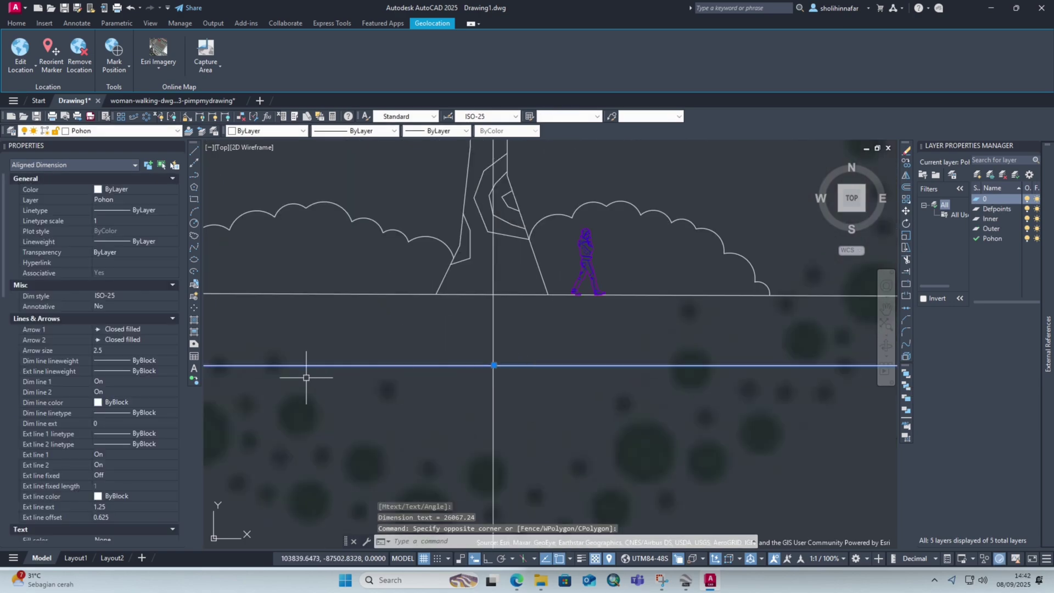
pyautogui.click(142, 351)
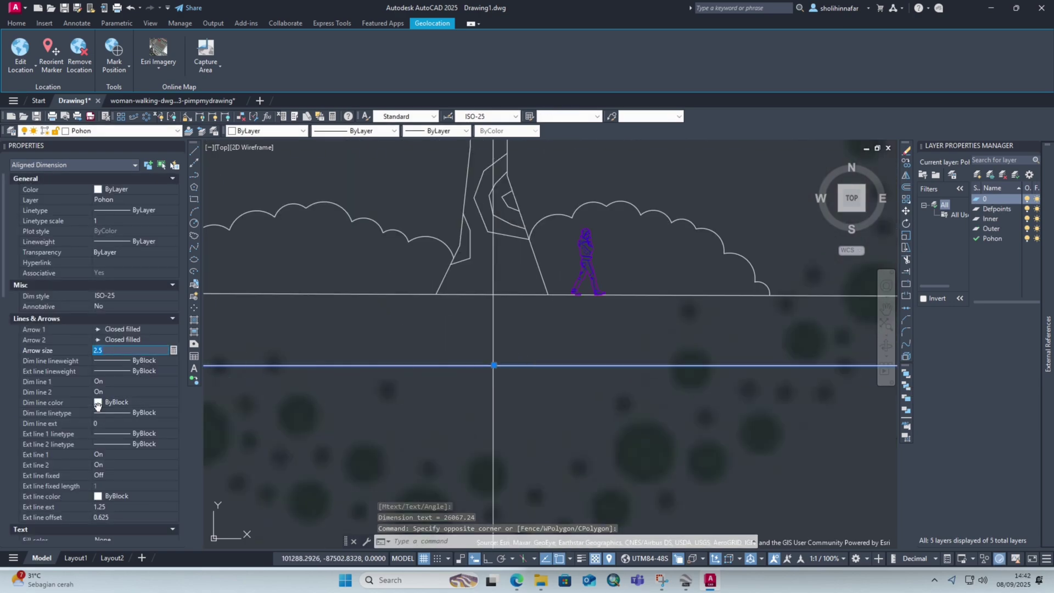
pyautogui.scroll(-2, 104, 519)
pyautogui.click(105, 508)
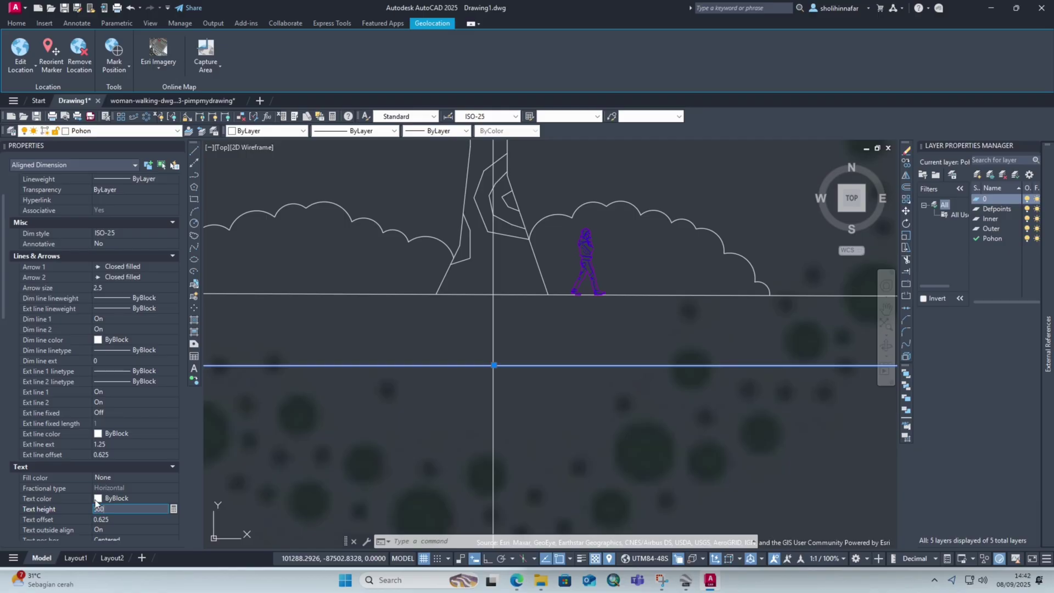
pyautogui.write('500')
pyautogui.press('Return')
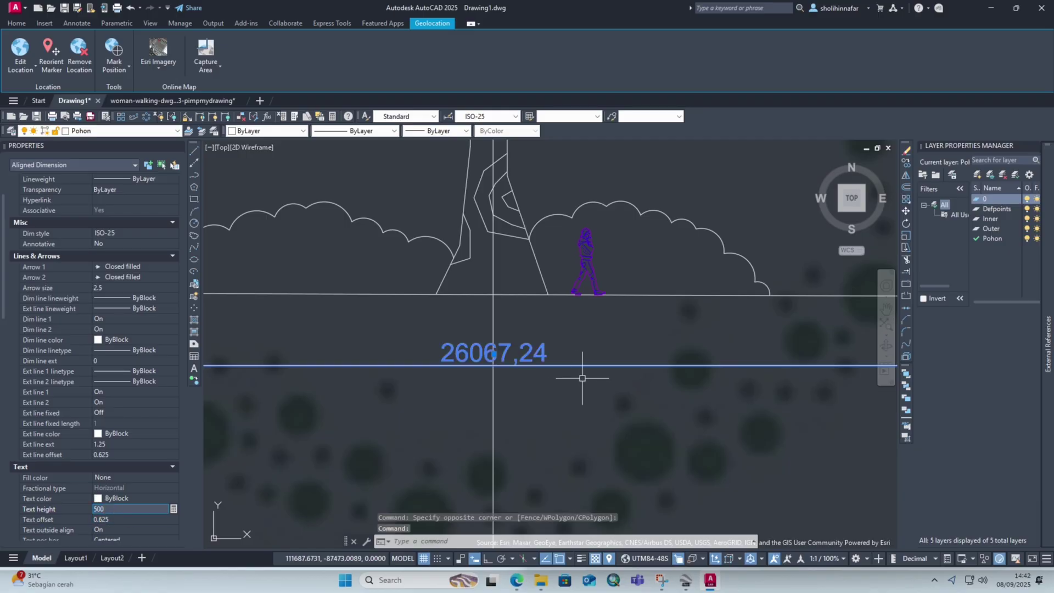
pyautogui.scroll(-1, 593, 378)
pyautogui.press('Escape')
pyautogui.press('Escape')
pyautogui.click(652, 344)
pyautogui.click(633, 386)
pyautogui.scroll(-2, 570, 444)
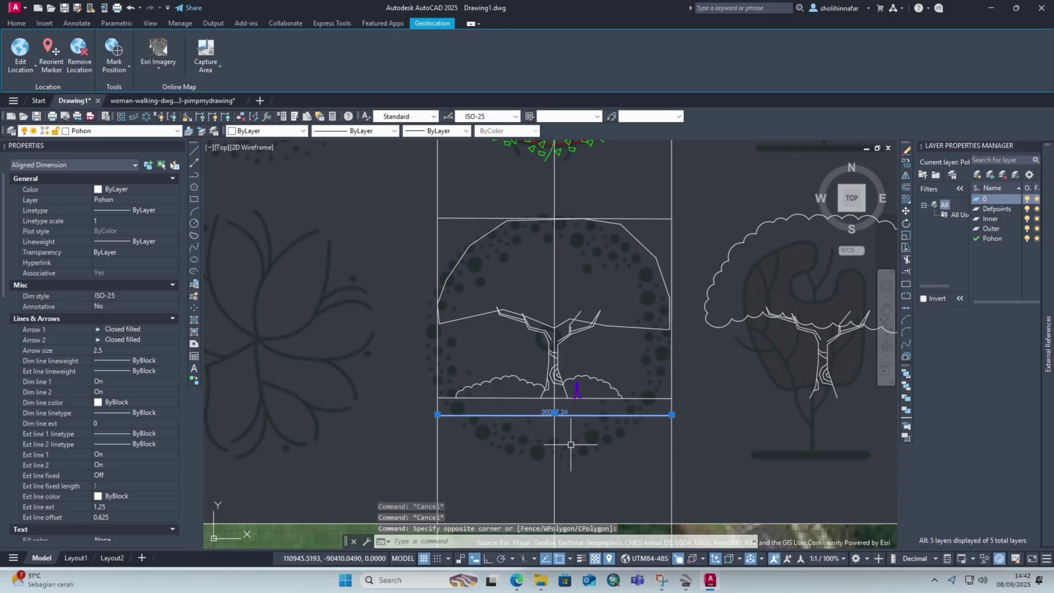
pyautogui.scroll(4, 576, 428)
pyautogui.press('Escape')
pyautogui.press('Escape')
pyautogui.scroll(-2, 586, 434)
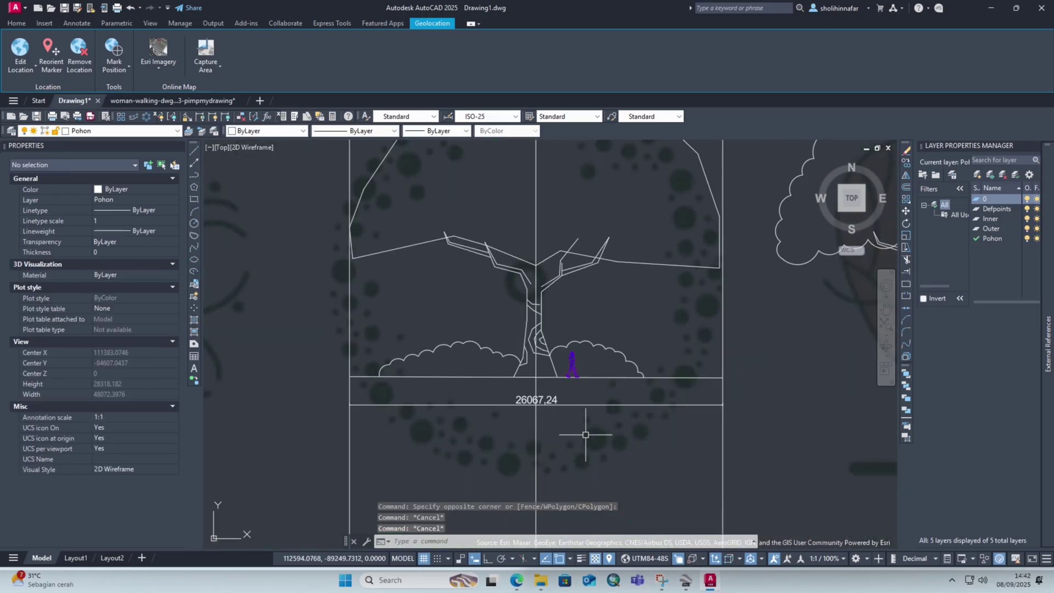
pyautogui.scroll(-8, 585, 434)
pyautogui.click(662, 244)
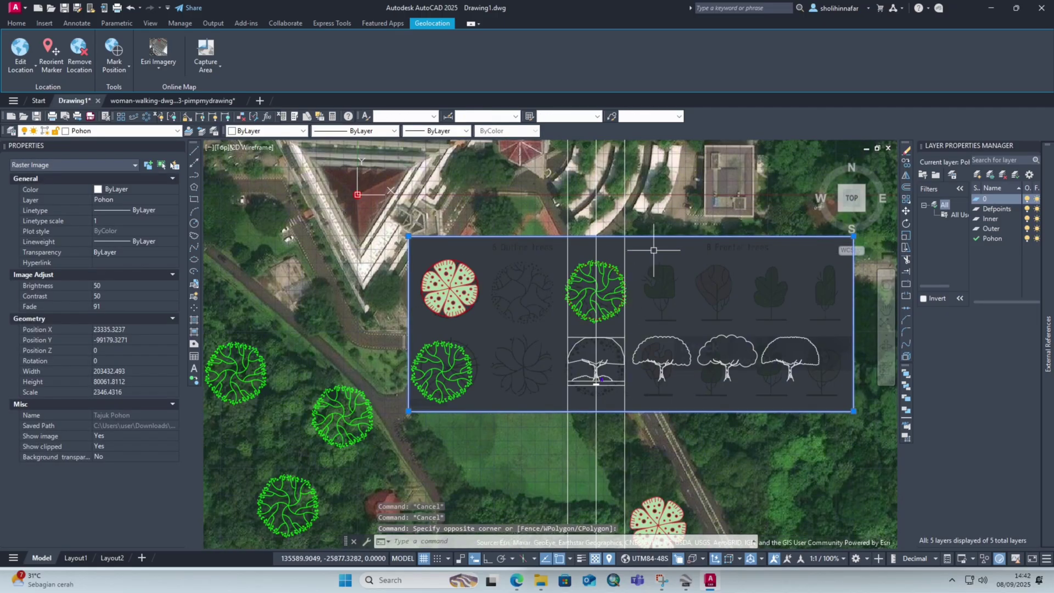
pyautogui.moveTo(662, 245); pyautogui.dragTo(607, 230, button='middle')
pyautogui.write('m')
pyautogui.press('Return')
pyautogui.click(430, 330)
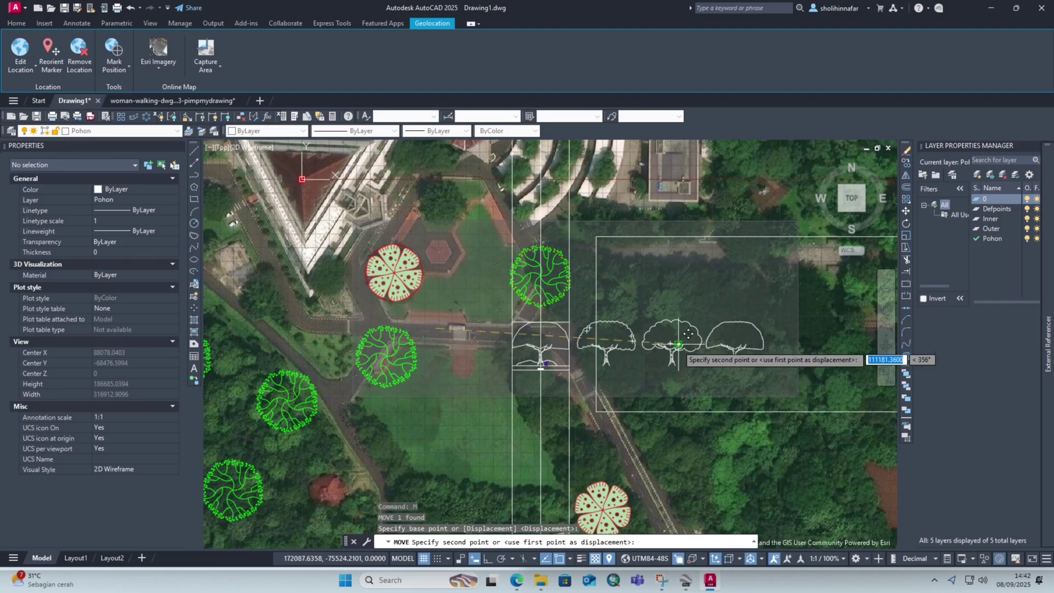
pyautogui.press('Escape')
pyautogui.press('Escape')
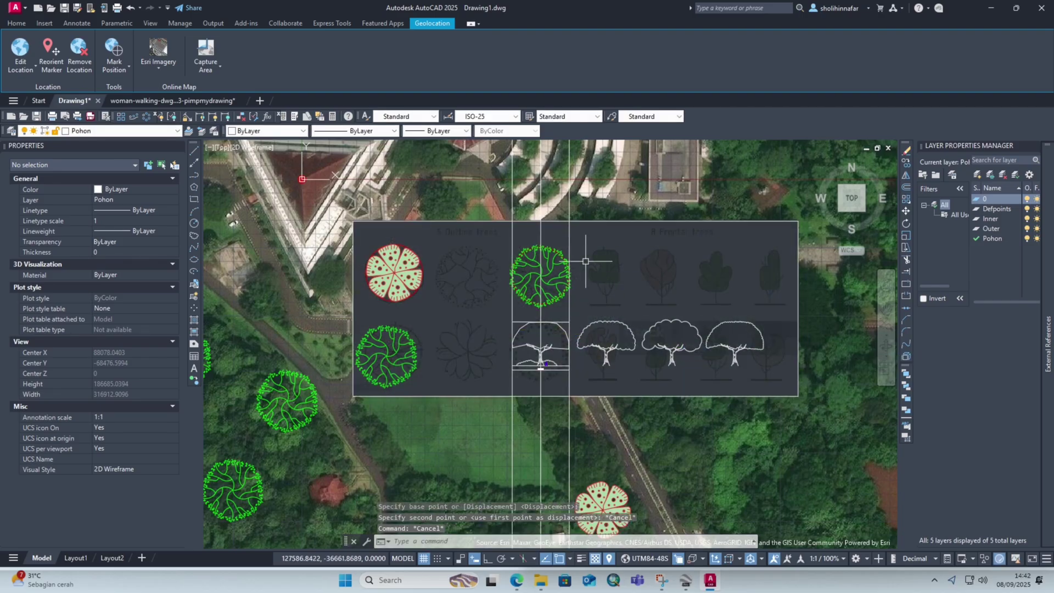
# Step: Examine the dimensioned tree's proportions against the woman figure and the neighbouring plan and frontal trees
pyautogui.scroll(8, 538, 363)
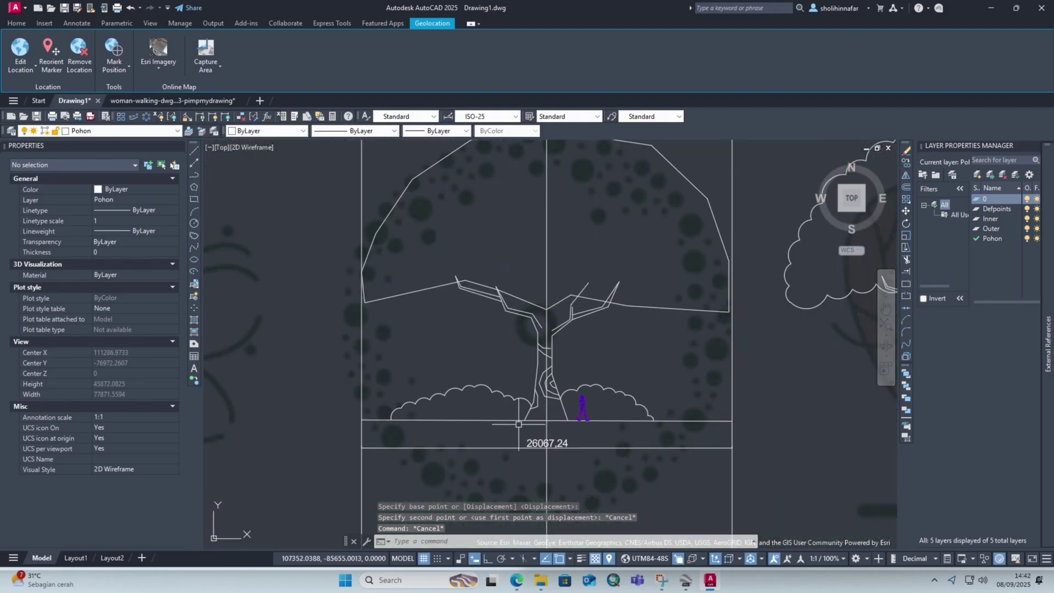
pyautogui.scroll(-3, 549, 329)
pyautogui.scroll(6, 511, 307)
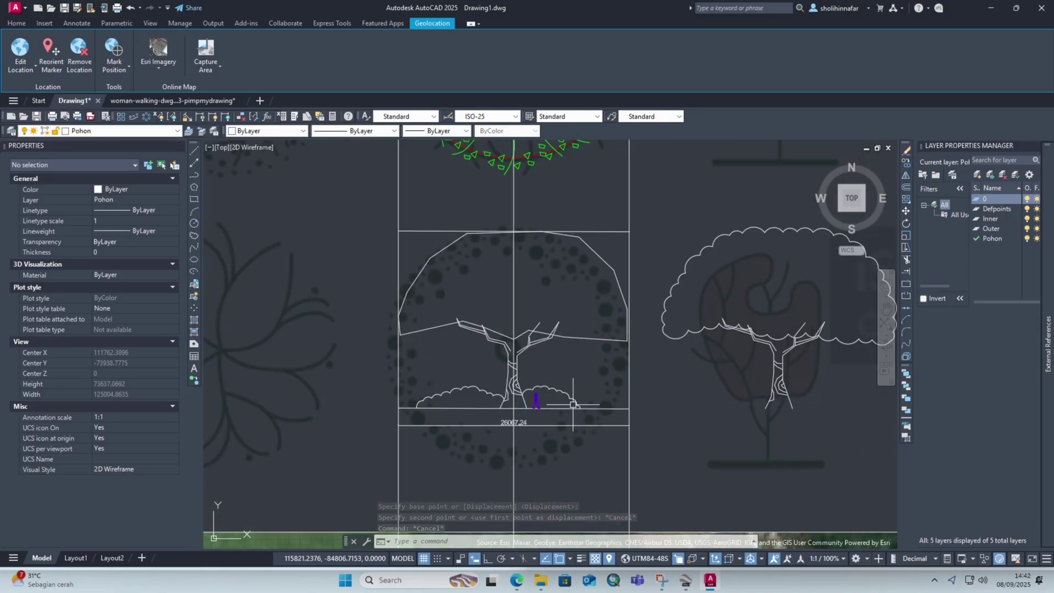
pyautogui.scroll(3, 544, 408)
pyautogui.scroll(-3, 630, 414)
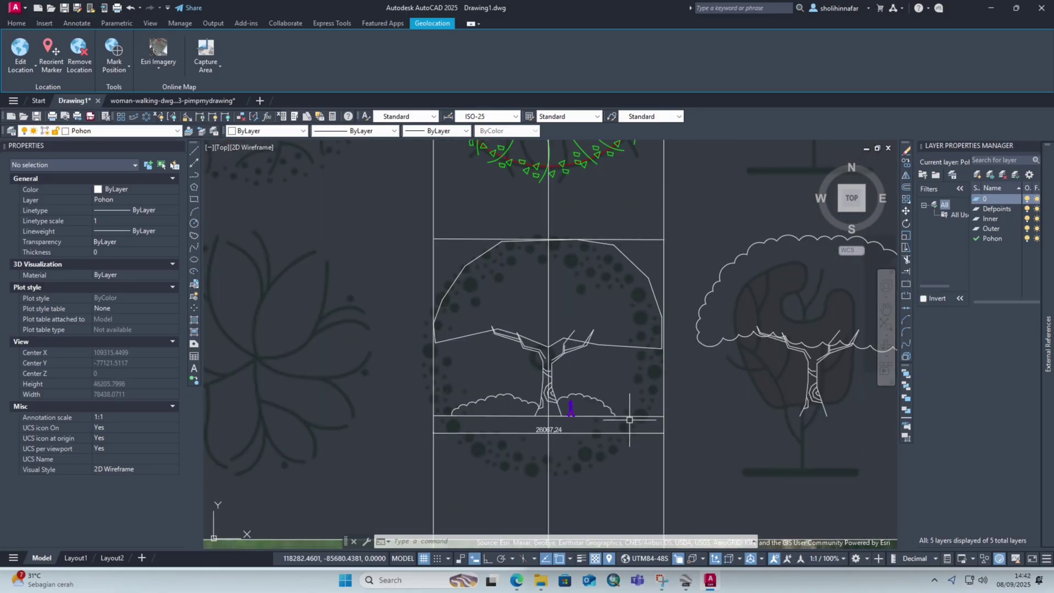
pyautogui.scroll(-4, 630, 414)
pyautogui.scroll(4, 639, 416)
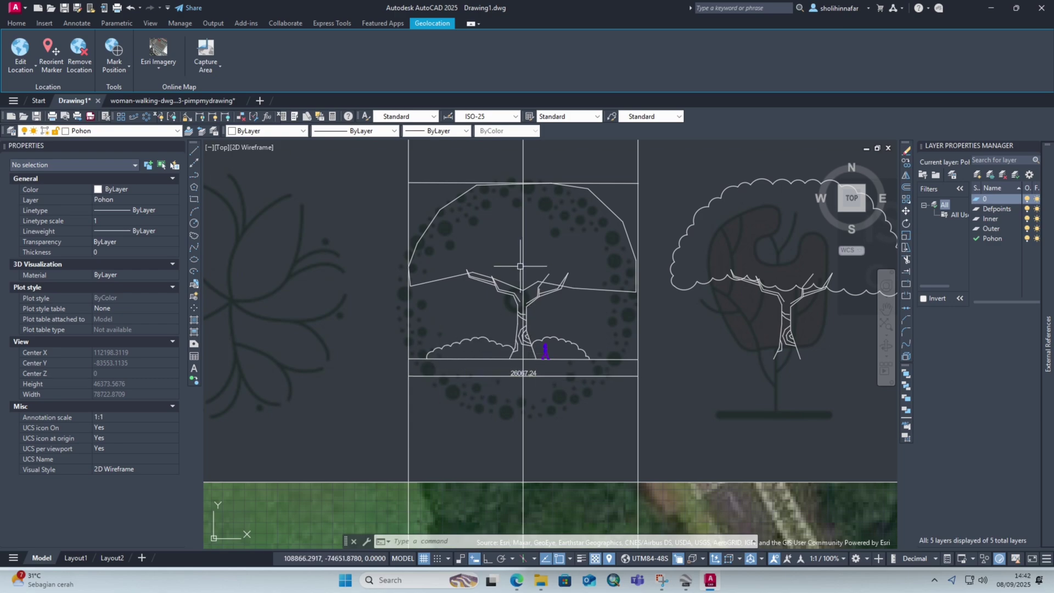
pyautogui.scroll(-4, 352, 329)
pyautogui.moveTo(353, 330)
pyautogui.mouseDown(button='middle')
pyautogui.moveTo(697, 430)
pyautogui.moveTo(442, 436)
pyautogui.mouseUp(button='middle')
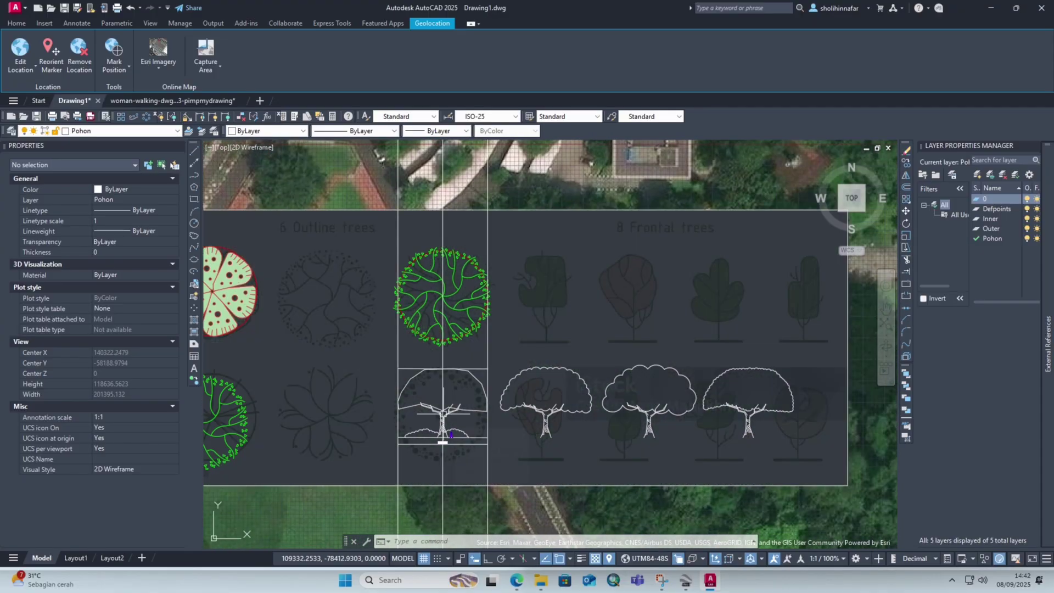
pyautogui.scroll(-2, 444, 414)
pyautogui.scroll(2, 422, 425)
pyautogui.scroll(2, 492, 439)
pyautogui.scroll(2, 473, 375)
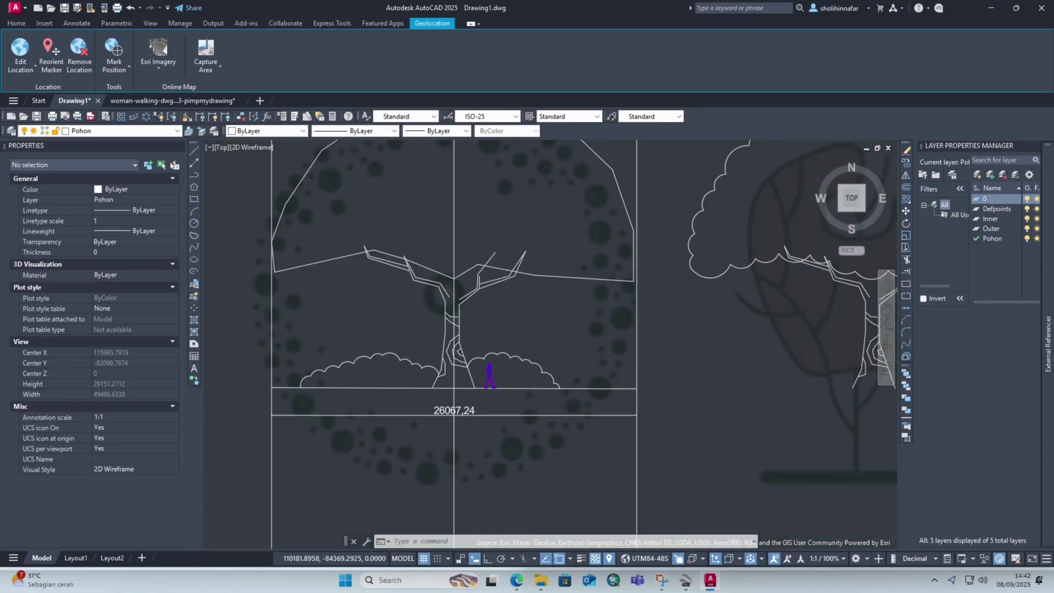
# Step: Add an aligned dimension of the woman figure's height beside her, from the ground line up to the head
pyautogui.write('l')
pyautogui.press('Return')
pyautogui.scroll(4, 558, 383)
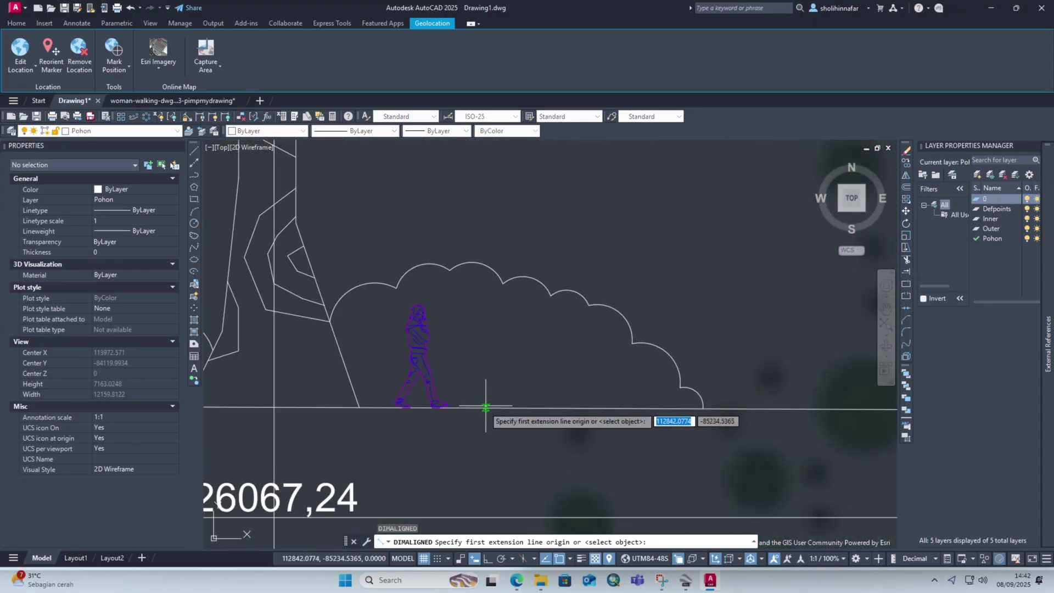
pyautogui.click(472, 407)
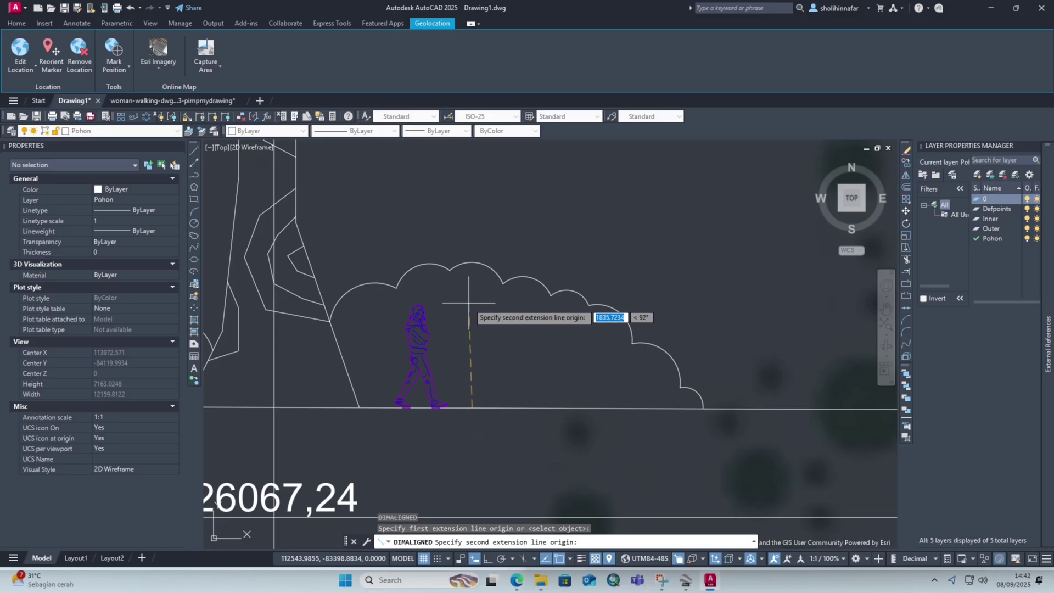
pyautogui.click(469, 303)
pyautogui.click(500, 329)
pyautogui.press('Escape')
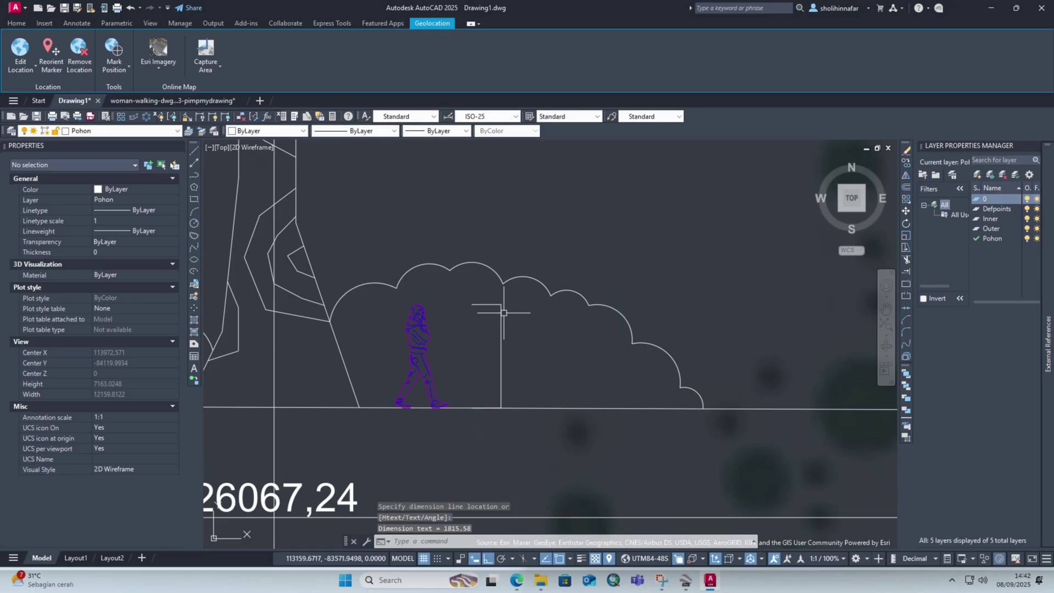
pyautogui.scroll(-2, 512, 309)
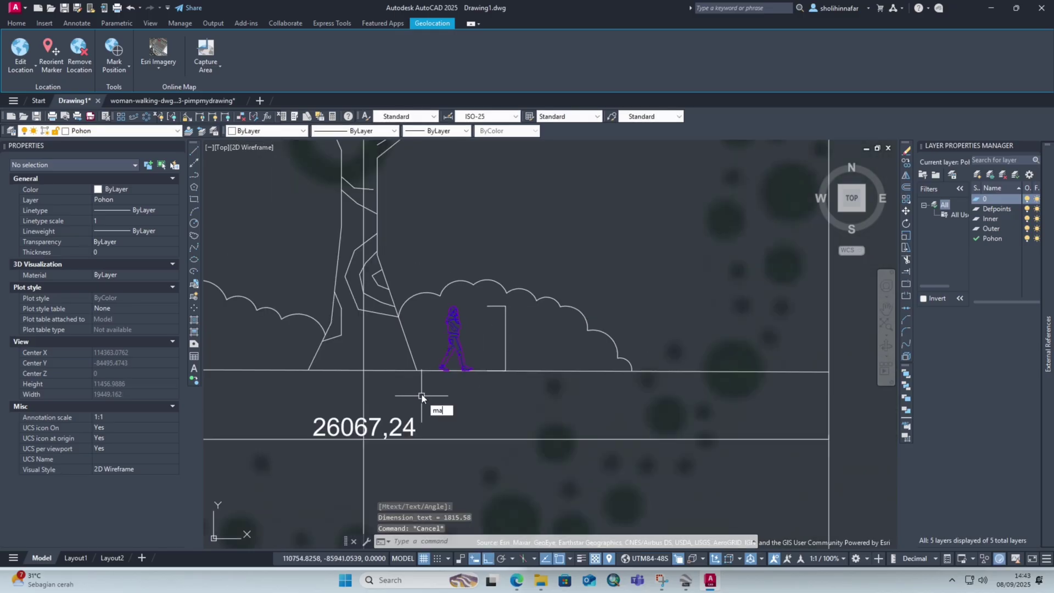
# Step: Match the woman's height dimension to the properties of the tree-width dimension
pyautogui.write('ma')
pyautogui.press('Return')
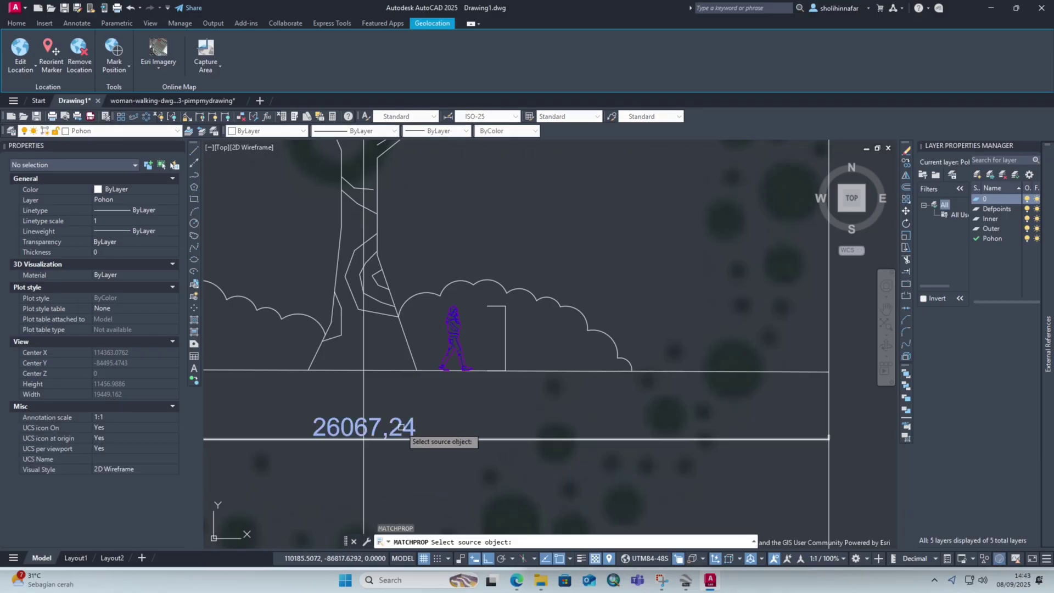
pyautogui.click(400, 427)
pyautogui.click(502, 315)
pyautogui.press('Escape')
# Step: Move the text of the woman's height dimension down to the middle of its dimension line
pyautogui.click(485, 250)
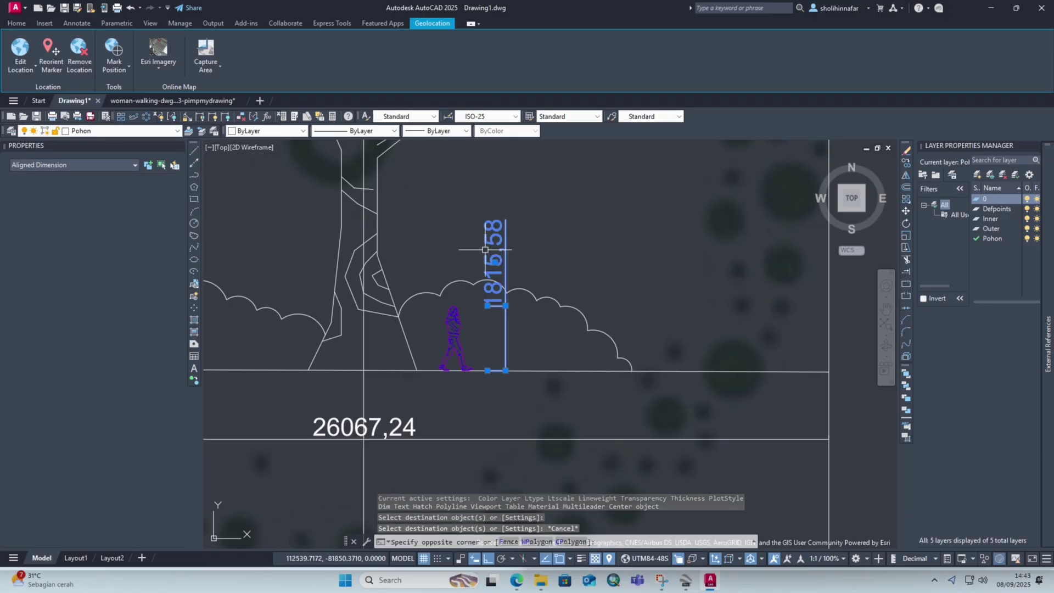
pyautogui.click(487, 251)
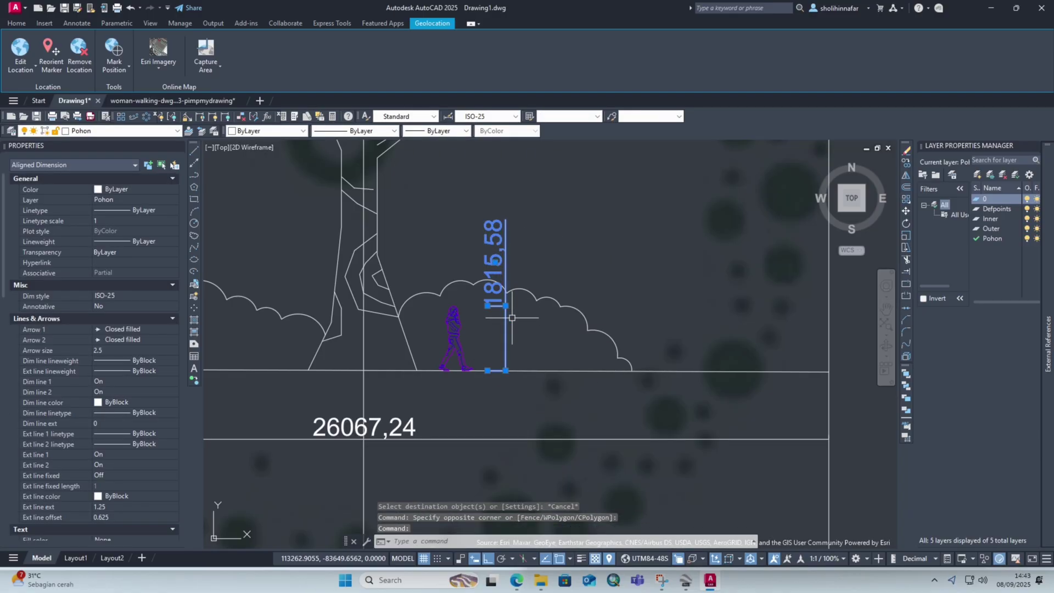
pyautogui.click(496, 261)
pyautogui.click(504, 336)
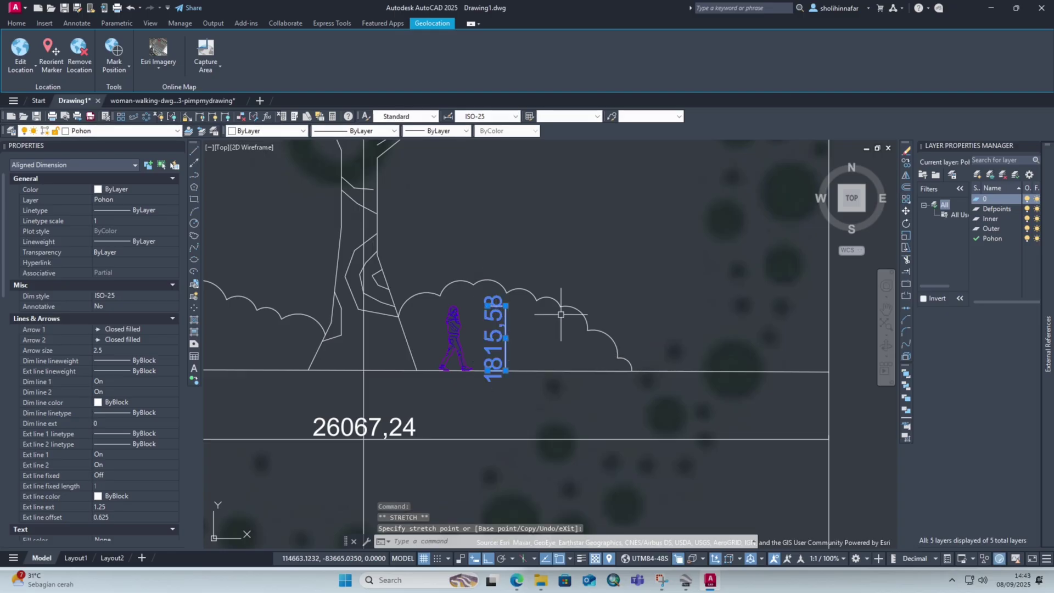
pyautogui.press('Escape')
pyautogui.press('Escape')
pyautogui.click(532, 346)
pyautogui.click(496, 322)
pyautogui.press('Escape')
pyautogui.press('Escape')
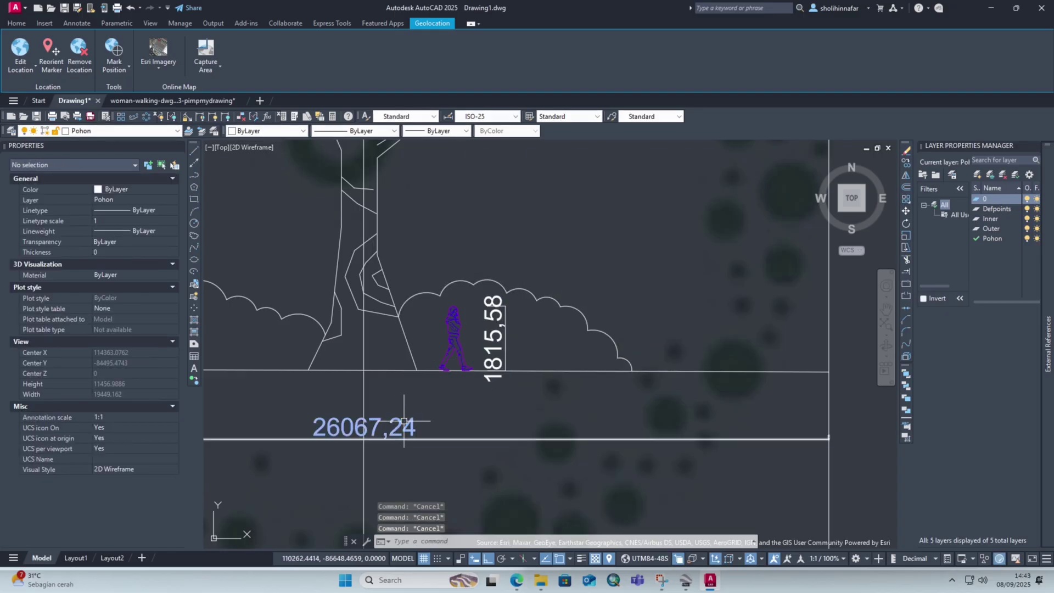
pyautogui.click(394, 433)
pyautogui.press('Escape')
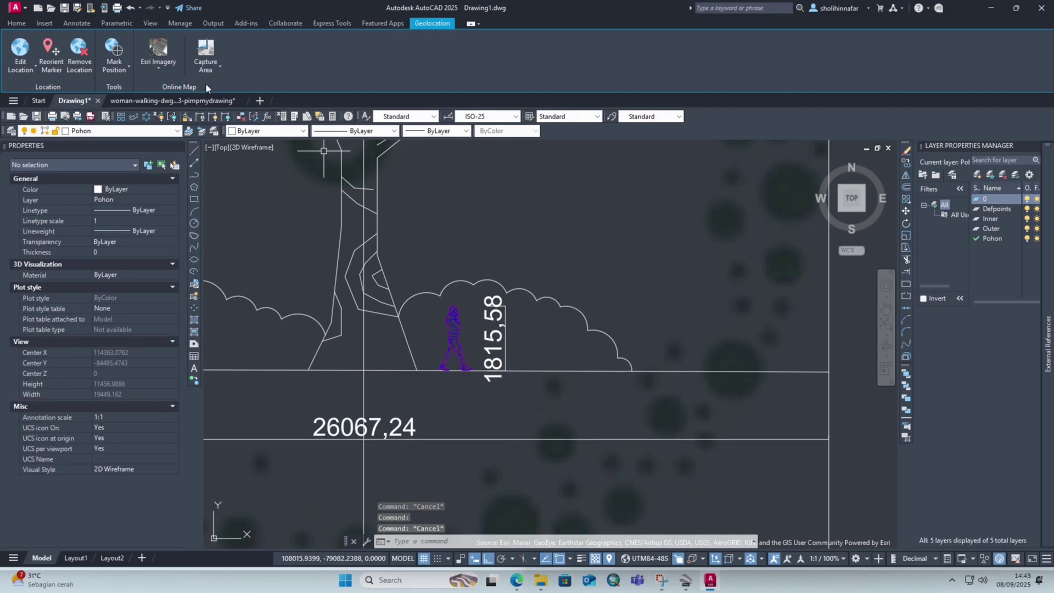
# Step: Add a horizontal dimension about 6186 long in the empty area above the bush and the woman figure
pyautogui.click(11, 23)
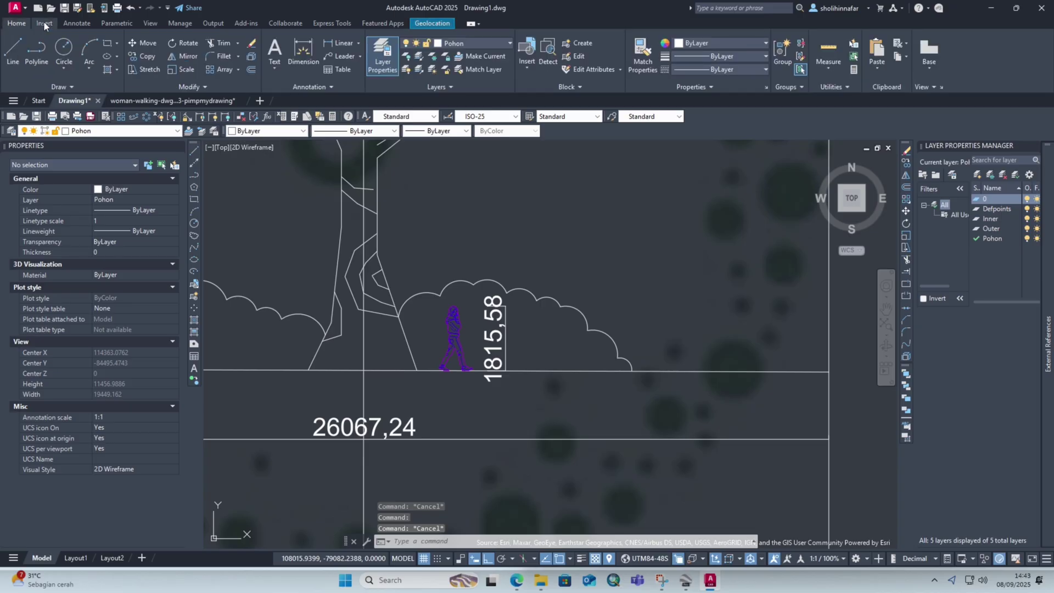
pyautogui.click(44, 23)
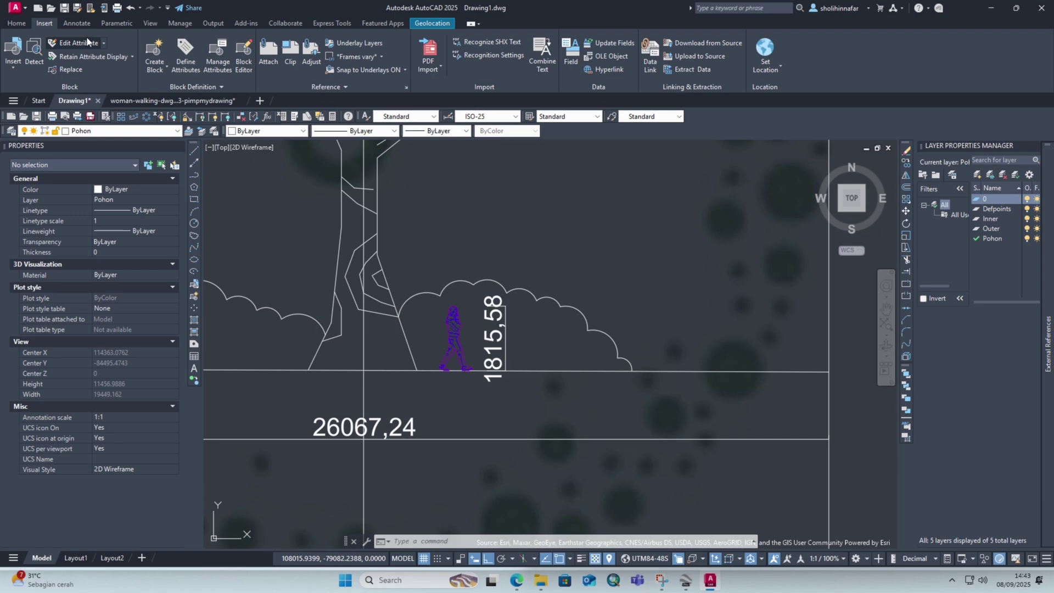
pyautogui.click(16, 24)
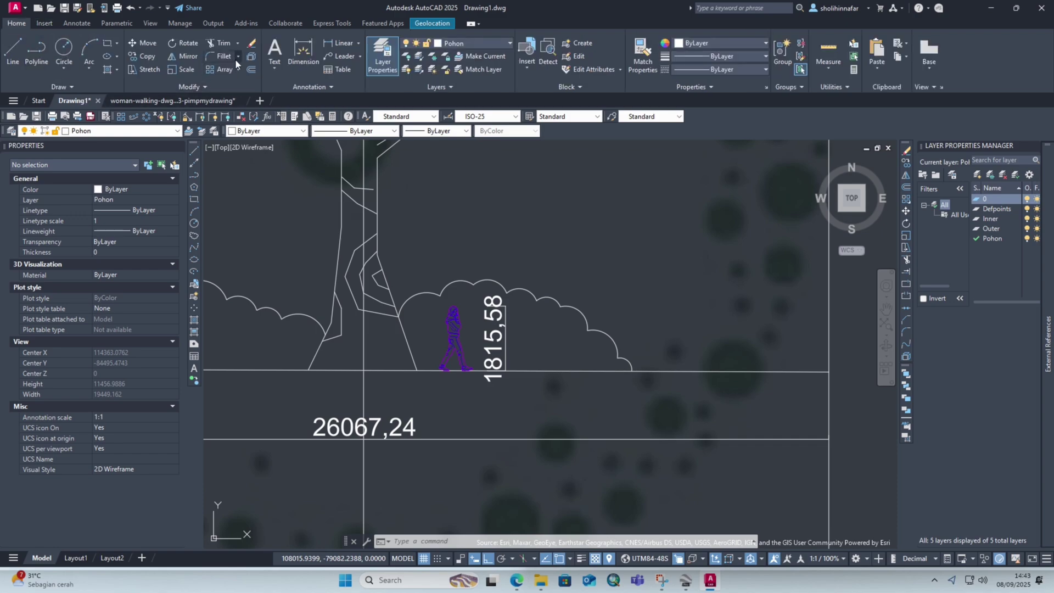
pyautogui.click(307, 59)
pyautogui.click(442, 219)
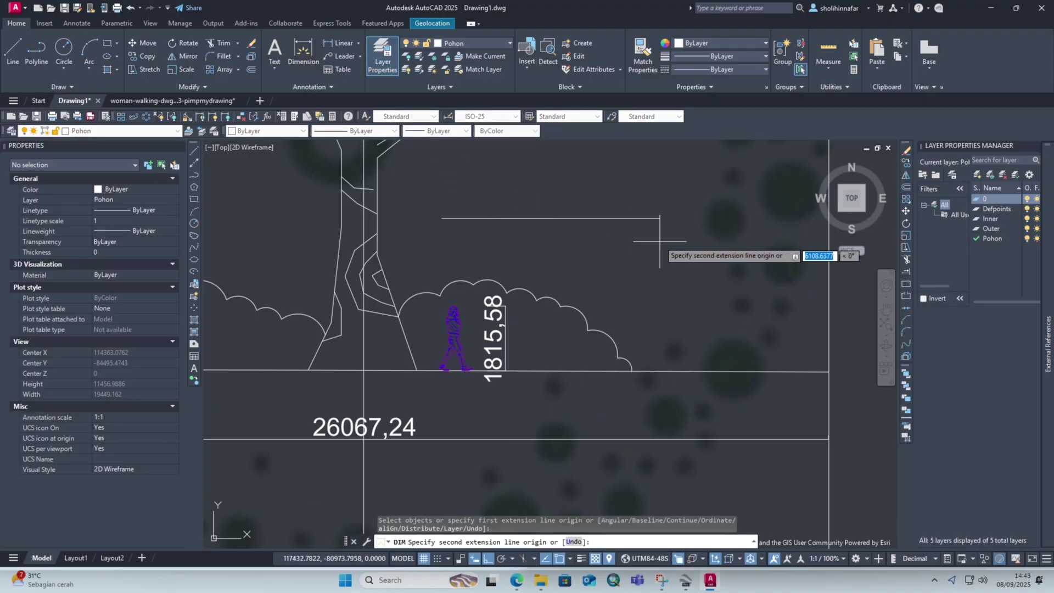
pyautogui.click(663, 219)
pyautogui.click(663, 192)
pyautogui.press('Return')
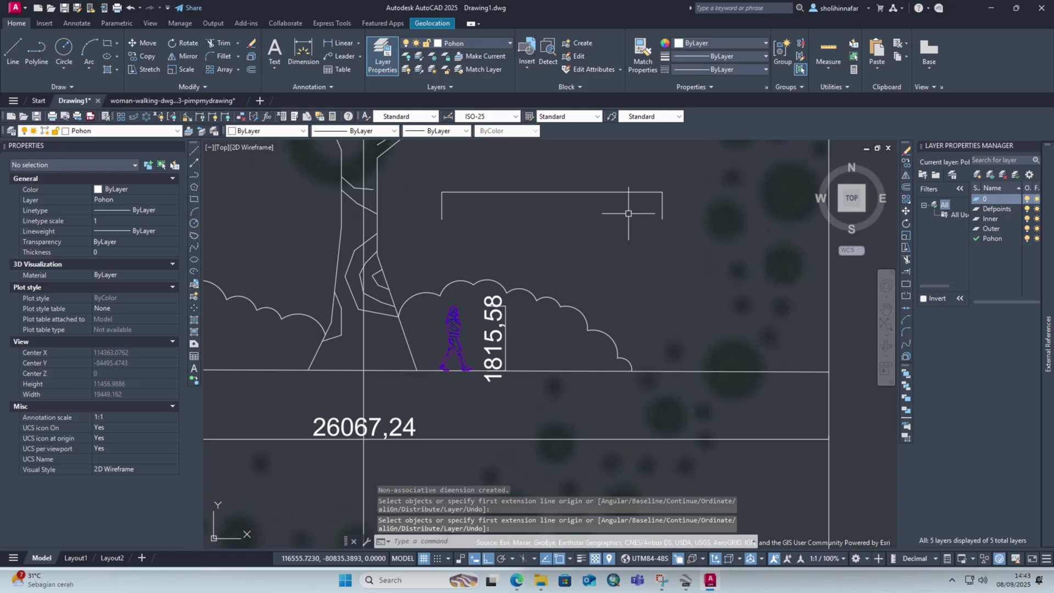
# Step: Set the arrow size of the new horizontal dimension above the bush, trying 400 and settling on 100
pyautogui.click(615, 192)
pyautogui.click(604, 177)
pyautogui.press('Escape')
pyautogui.press('Escape')
pyautogui.click(588, 182)
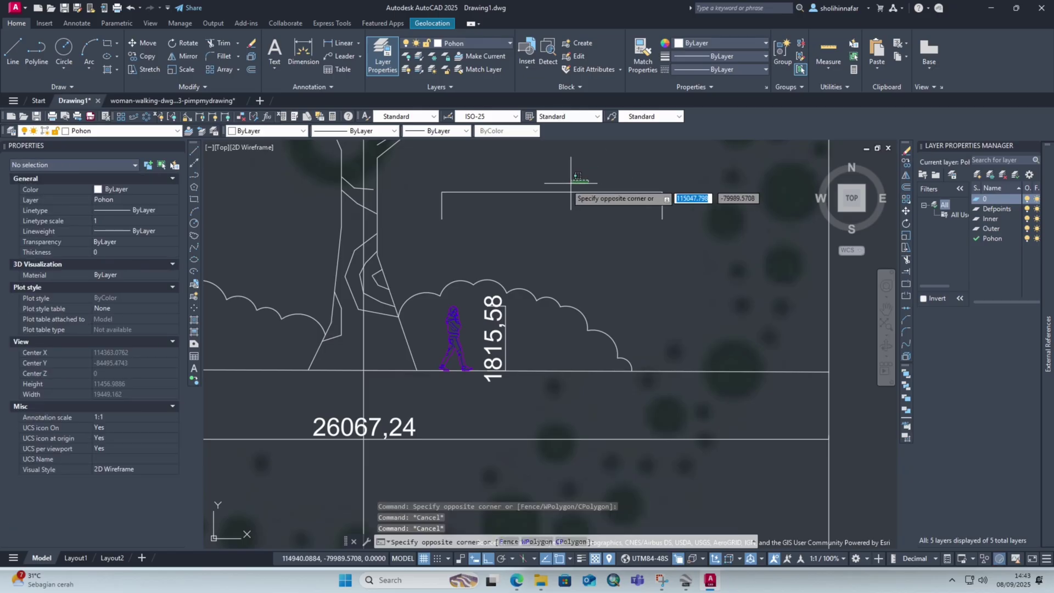
pyautogui.click(530, 210)
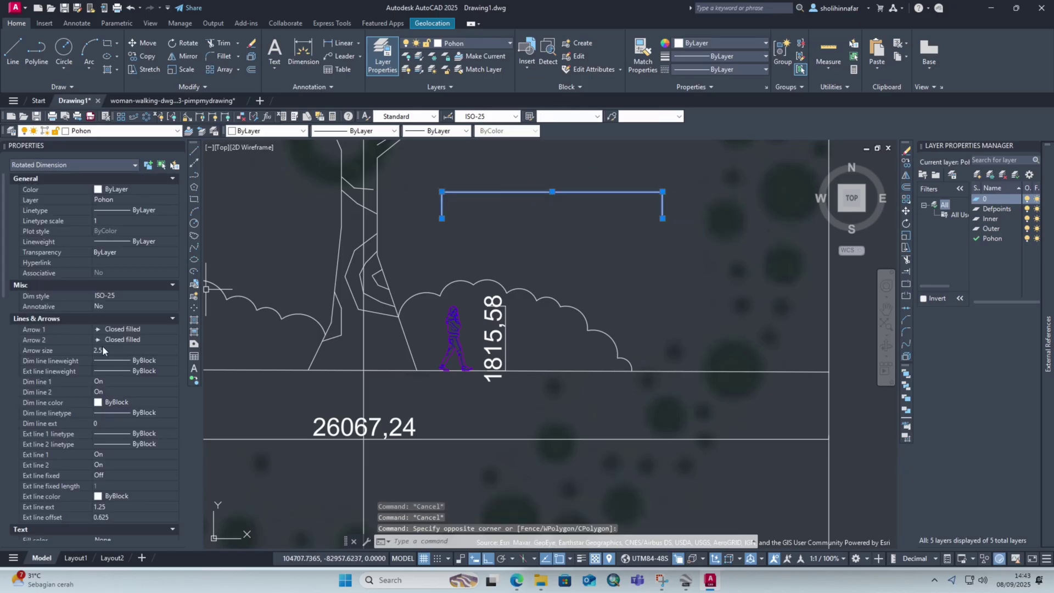
pyautogui.click(119, 350)
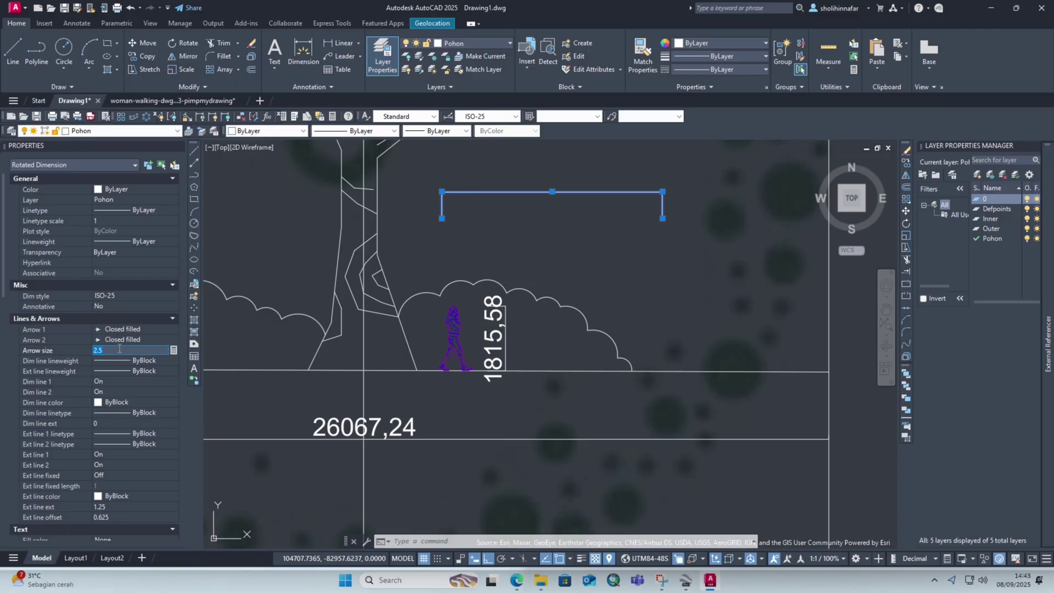
pyautogui.write('400')
pyautogui.press('Return')
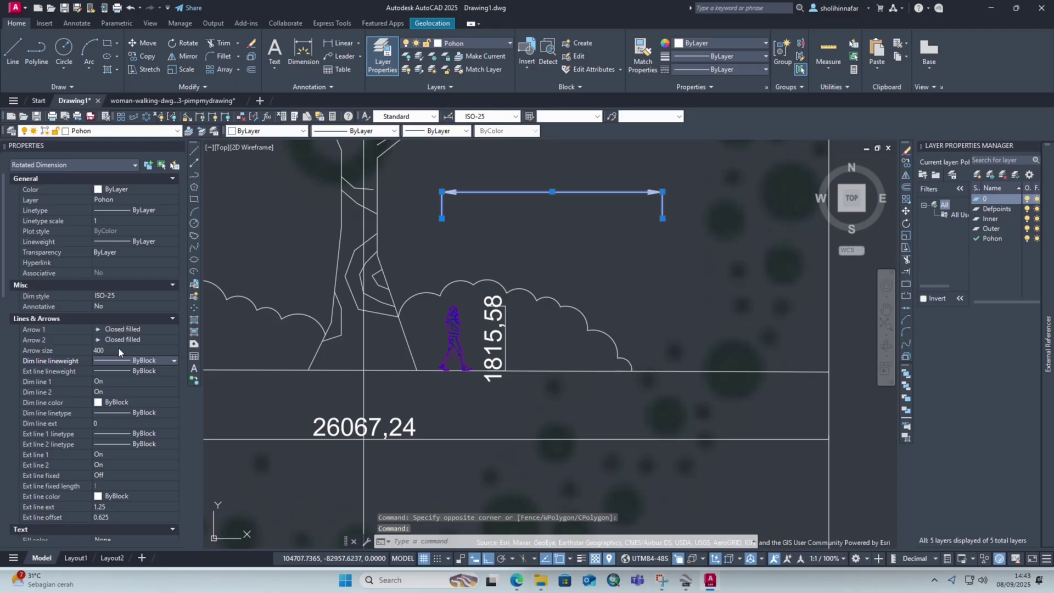
pyautogui.click(118, 350)
pyautogui.write('100')
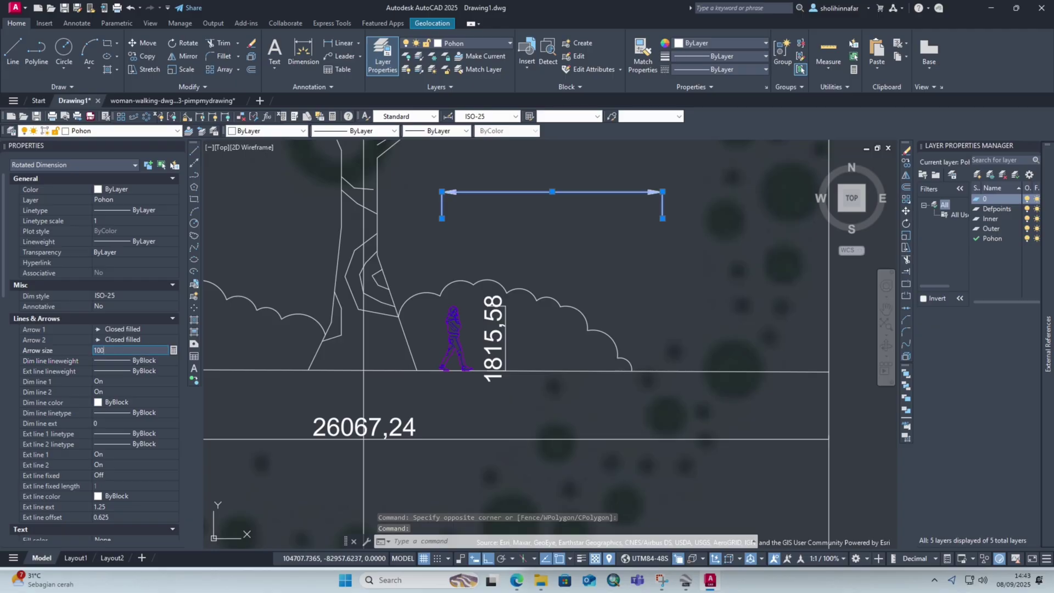
pyautogui.click(113, 393)
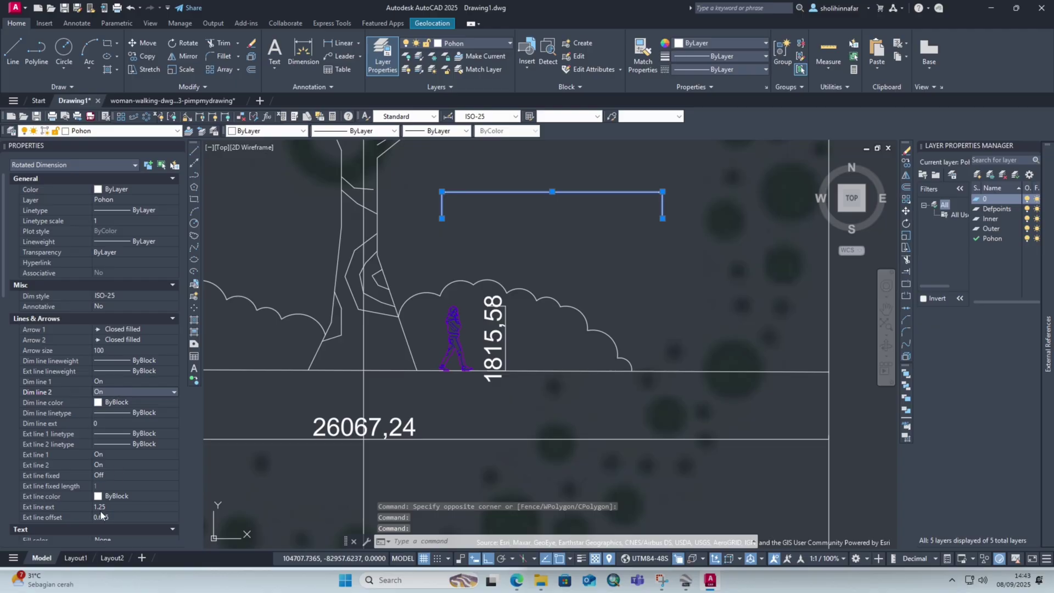
# Step: Set the text height of the horizontal dimension above the bush, trying 1000 and 100 and settling on 200
pyautogui.scroll(-2, 88, 513)
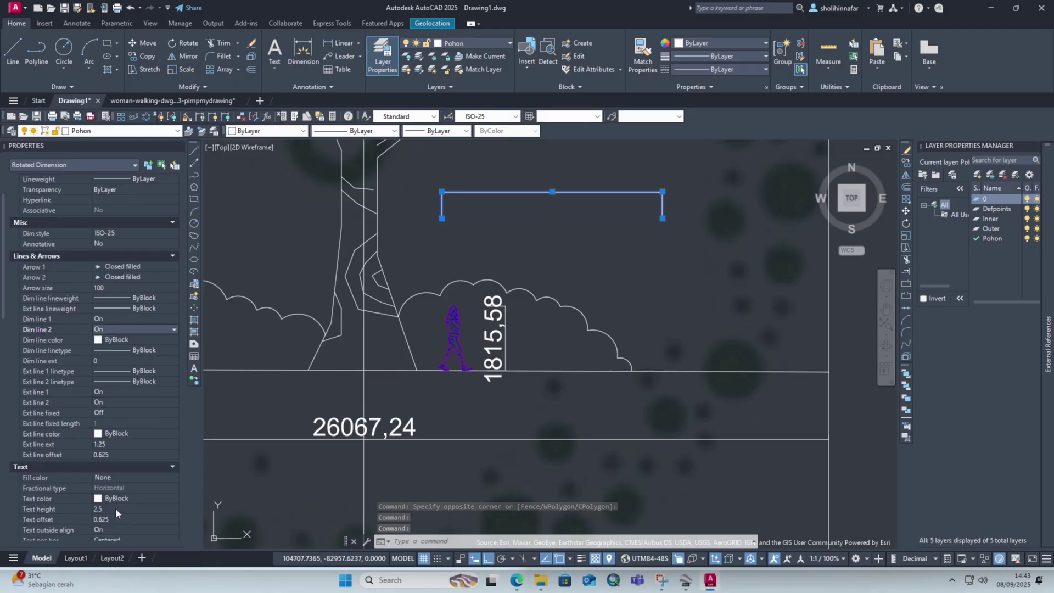
pyautogui.click(112, 508)
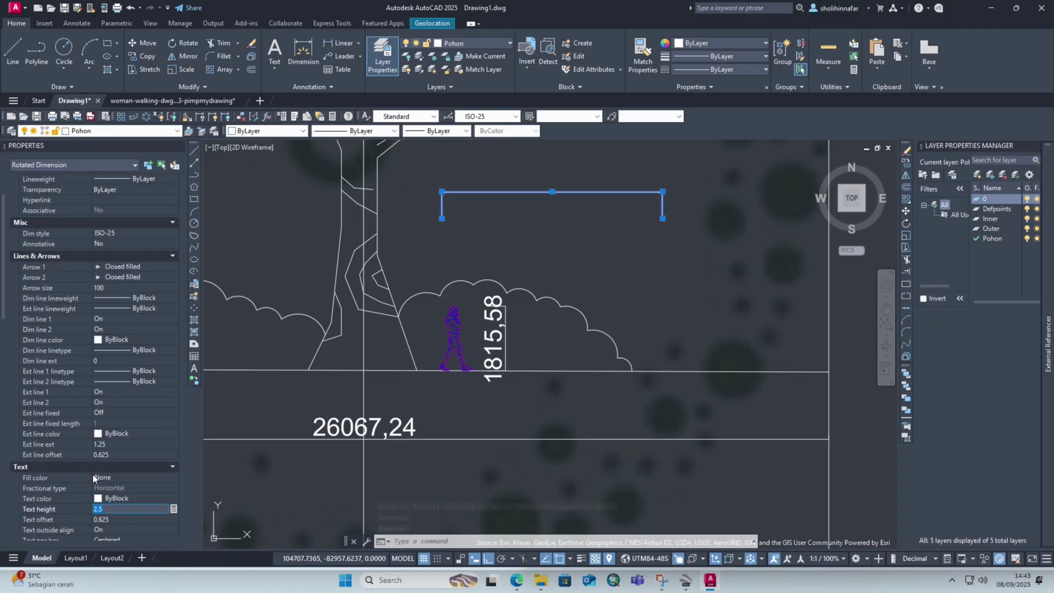
pyautogui.write('1000')
pyautogui.press('Tab')
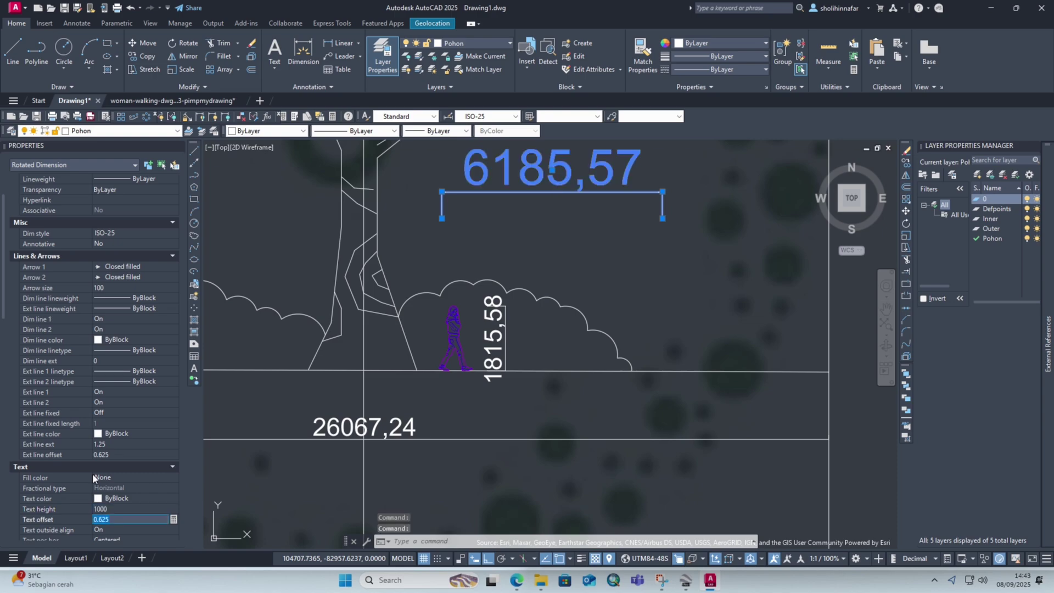
pyautogui.click(115, 510)
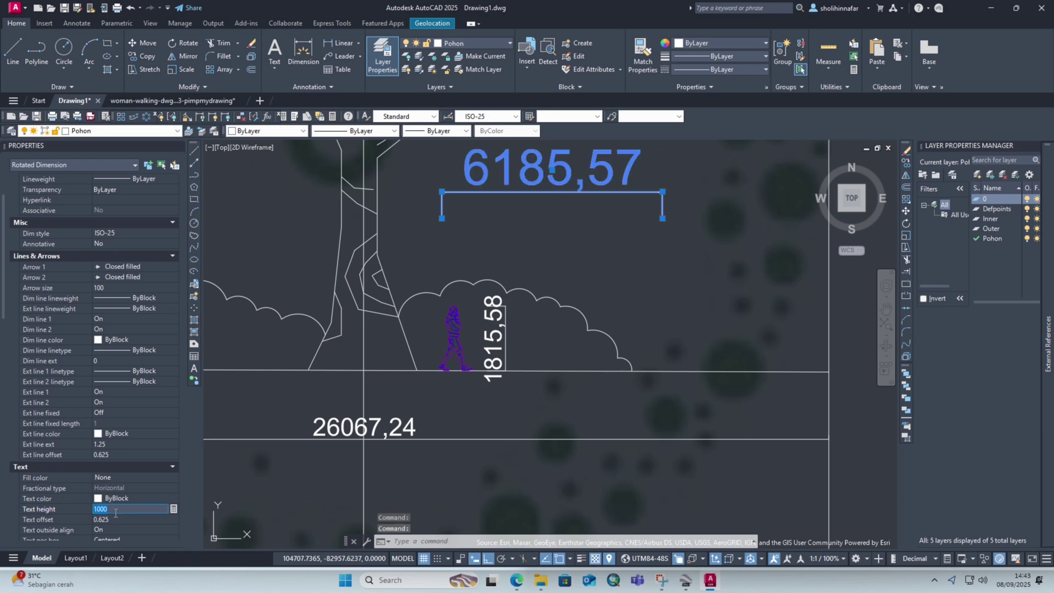
pyautogui.write('100')
pyautogui.click(115, 518)
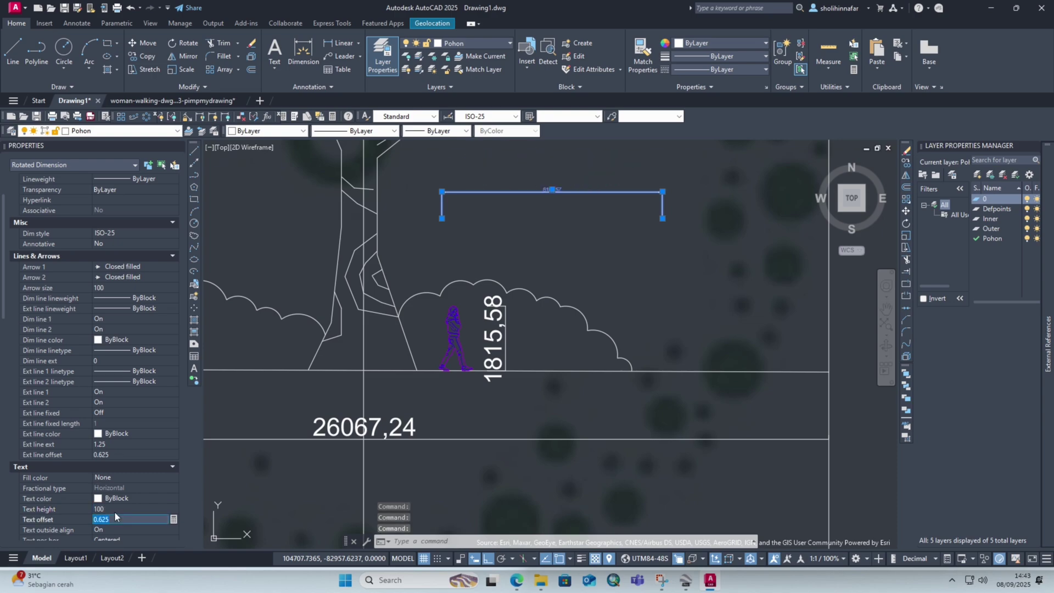
pyautogui.click(115, 511)
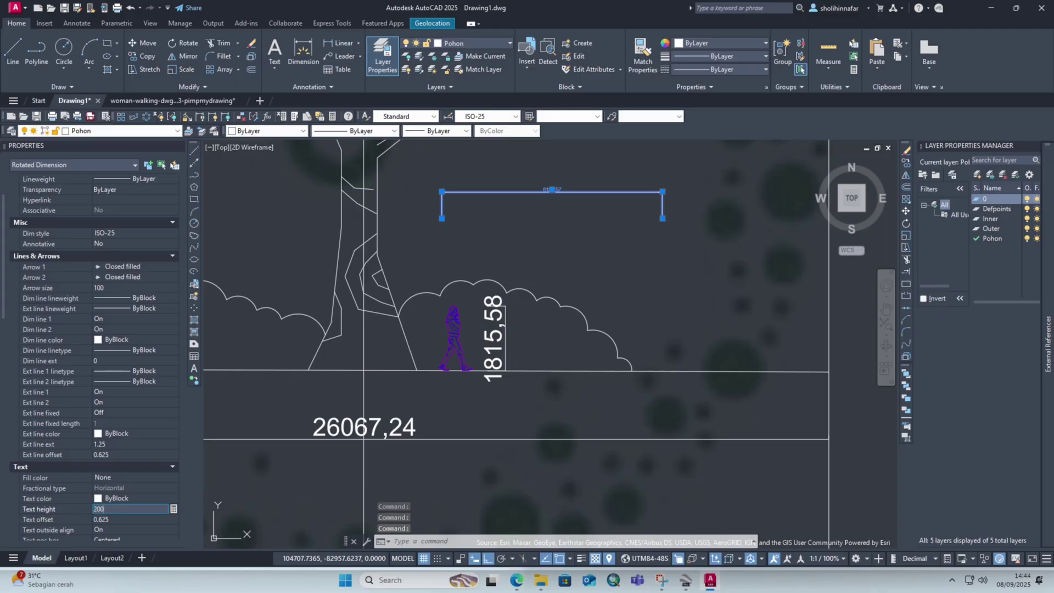
pyautogui.click(114, 517)
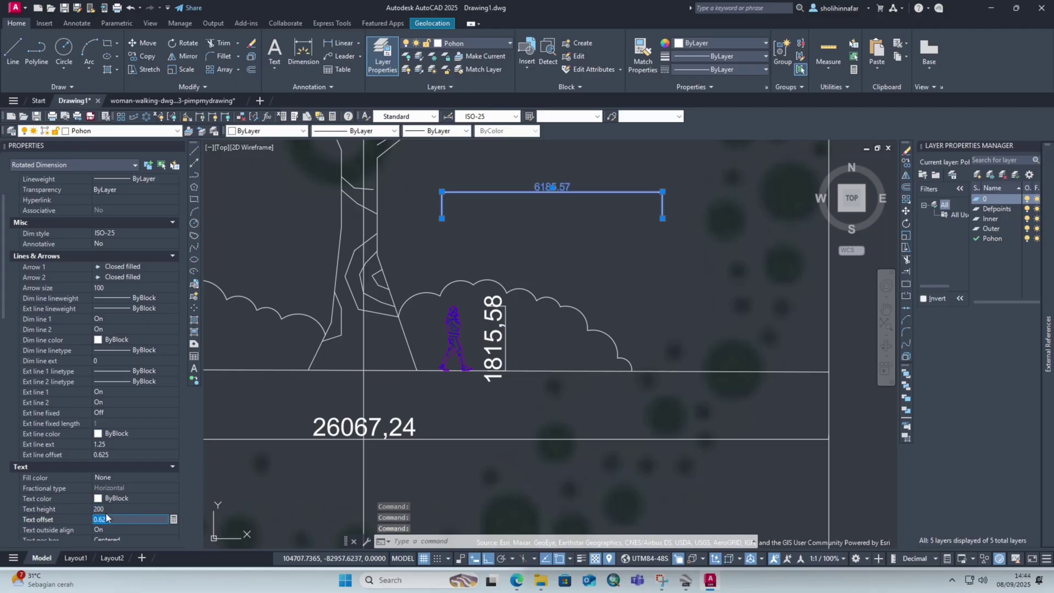
# Step: Set the primary-unit precision of the horizontal dimension above the bush to 0, without decimals
pyautogui.scroll(-3, 55, 516)
pyautogui.scroll(-2, 93, 524)
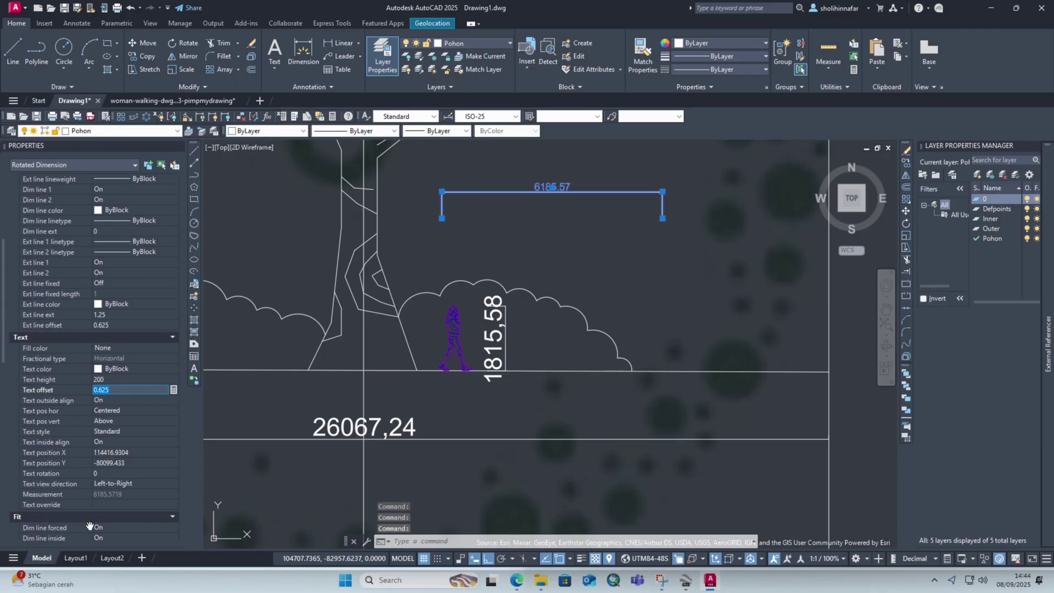
pyautogui.scroll(-2, 98, 531)
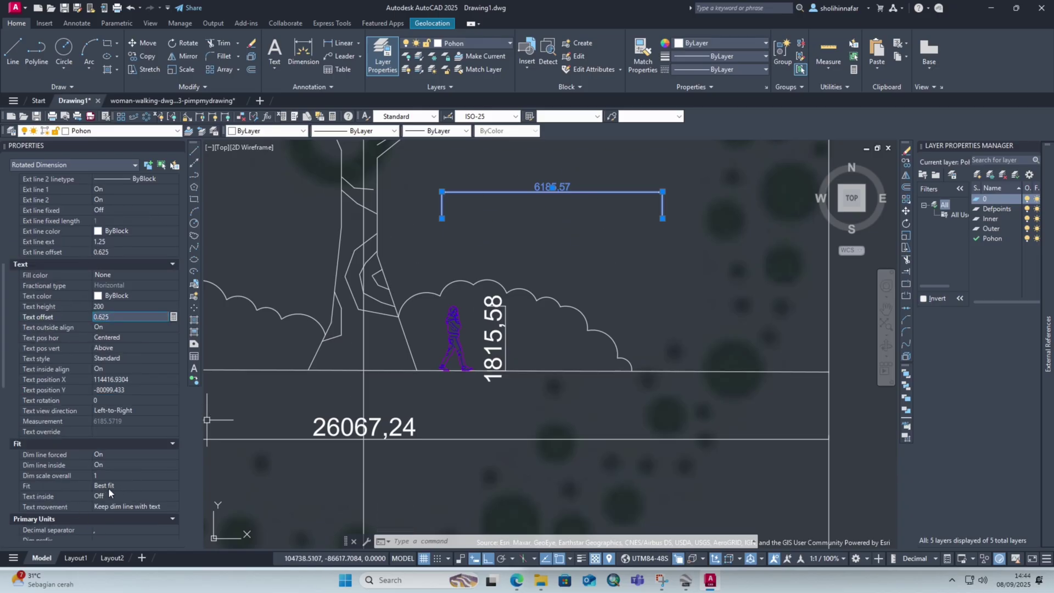
pyautogui.scroll(-2, 107, 487)
pyautogui.scroll(-2, 76, 516)
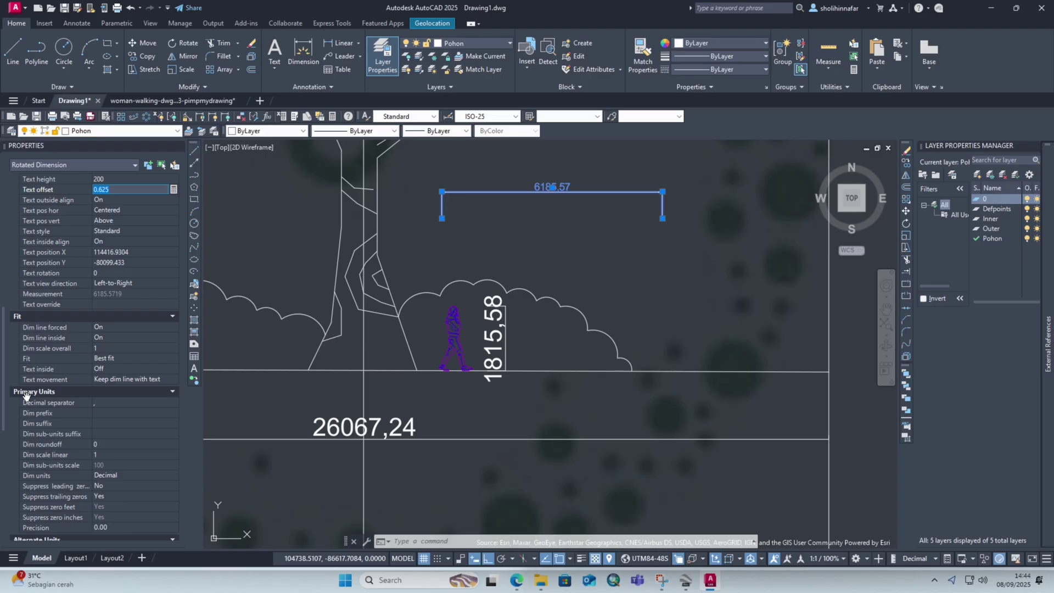
pyautogui.click(113, 528)
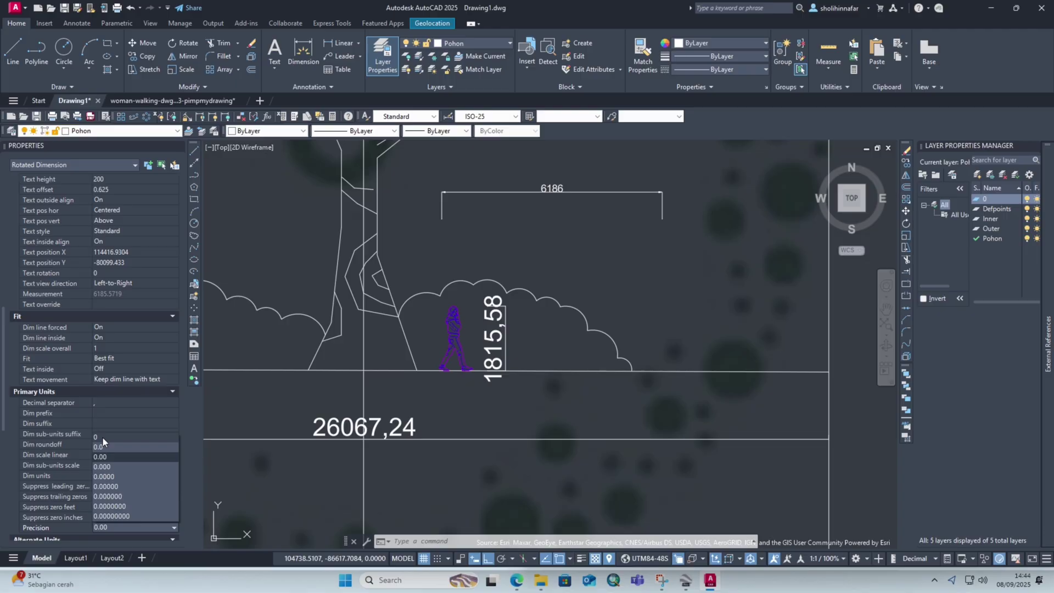
pyautogui.click(104, 437)
pyautogui.press('Escape')
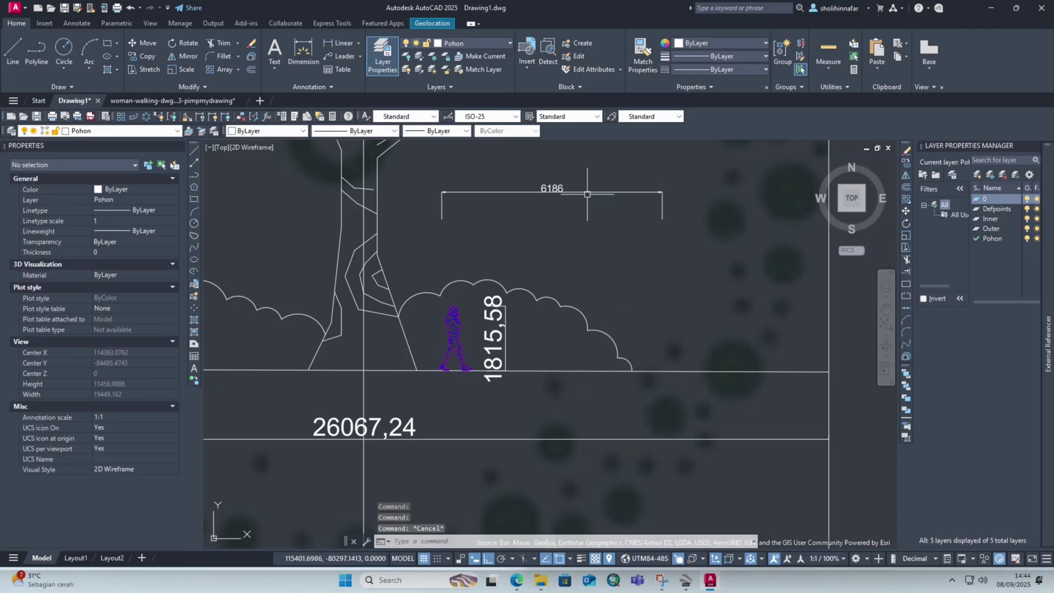
# Step: Match the properties of the horizontal dimension above the bush to the woman's height and tree-width dimensions
pyautogui.write('ma')
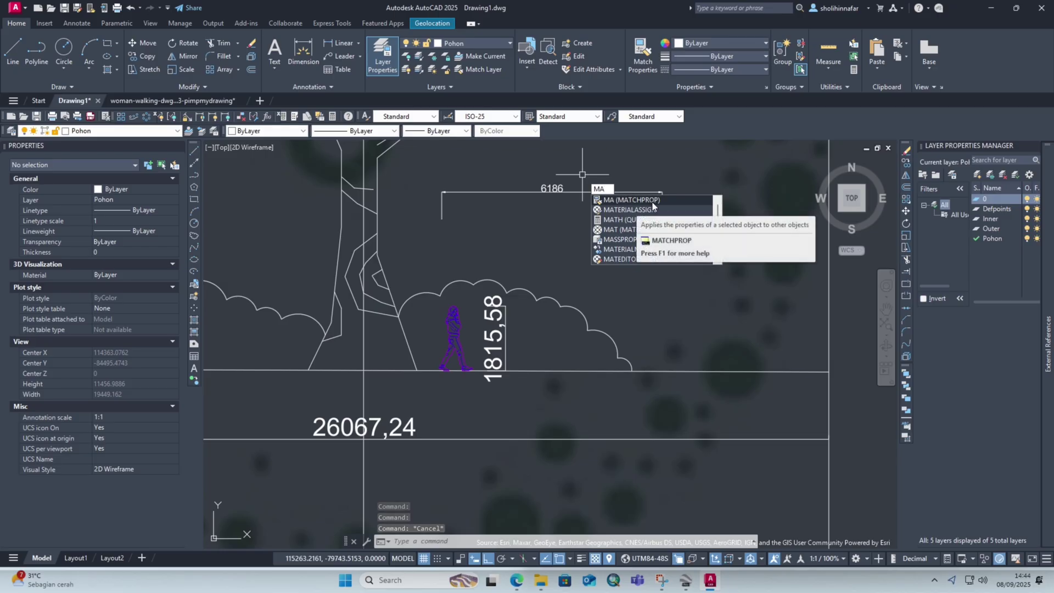
pyautogui.click(631, 200)
pyautogui.click(561, 192)
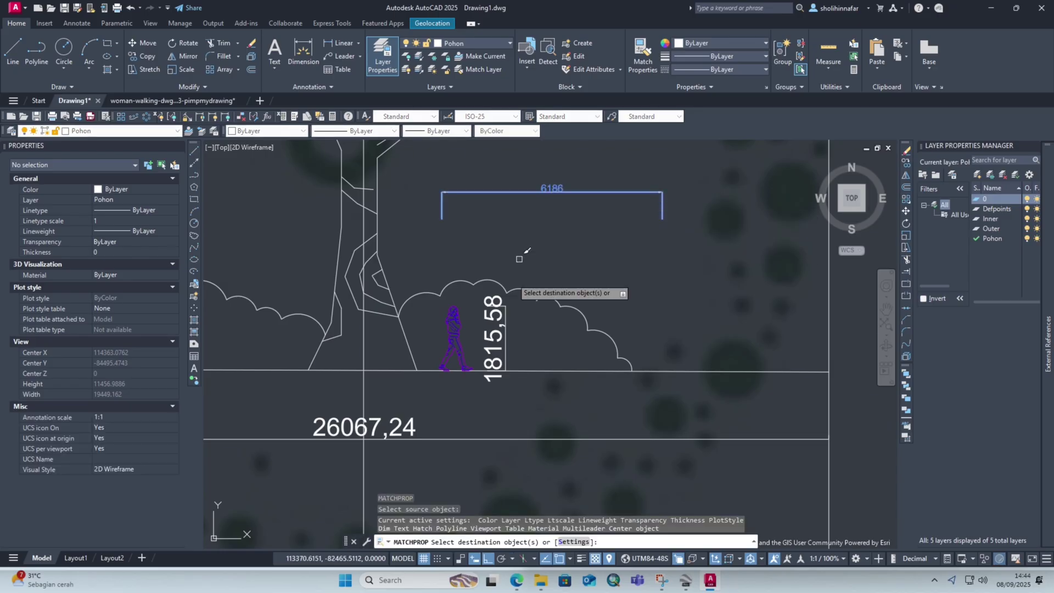
pyautogui.click(504, 308)
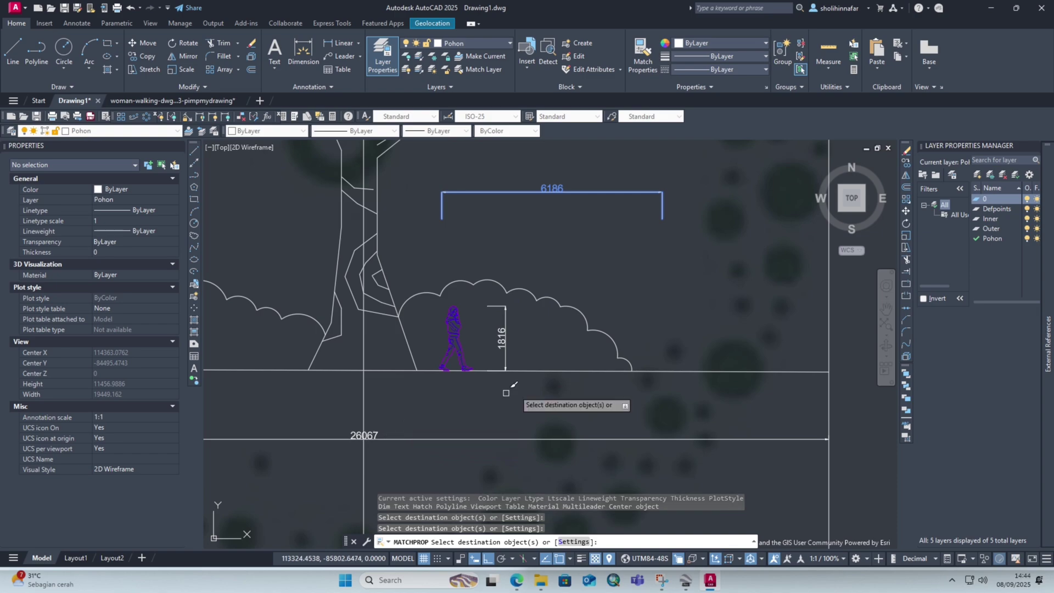
pyautogui.press('Escape')
pyautogui.press('Escape')
# Step: Try to draw a root polyline running diagonally down from the left base of the dimensioned tree's trunk
pyautogui.scroll(-3, 604, 377)
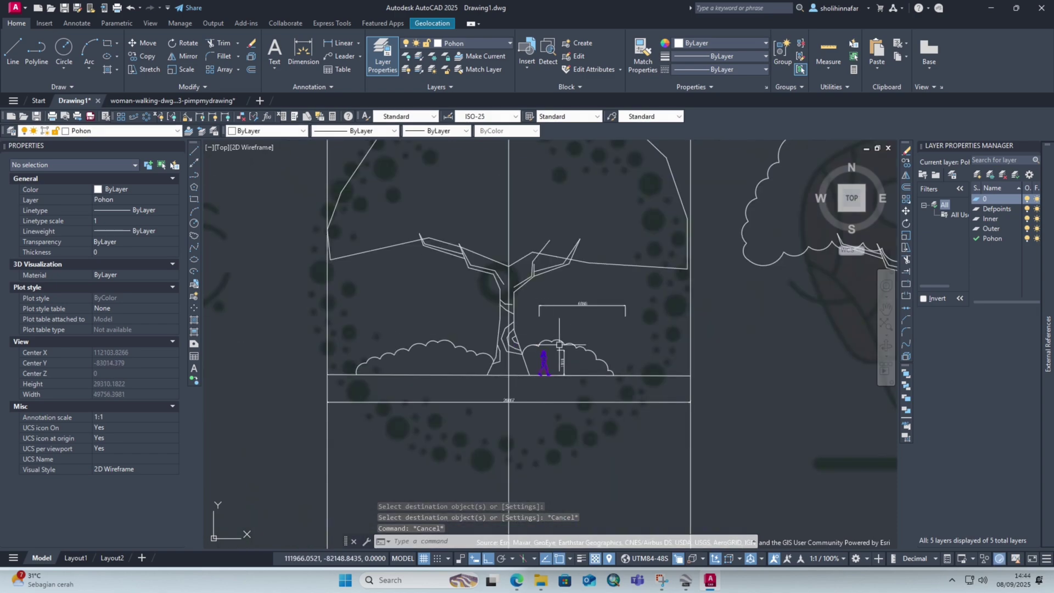
pyautogui.scroll(2, 540, 399)
pyautogui.write('pl')
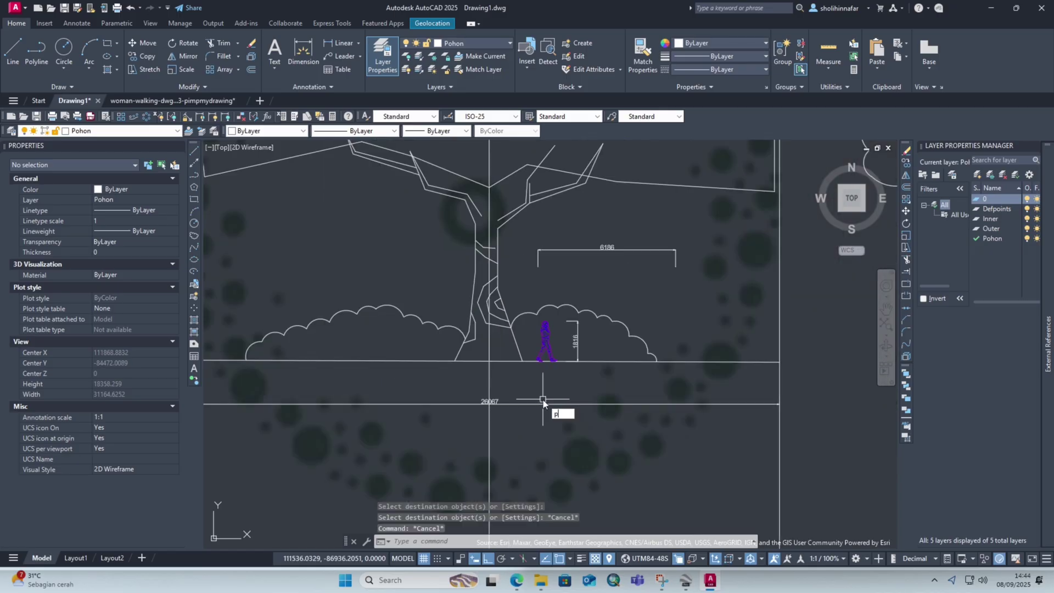
pyautogui.press('Return')
pyautogui.click(454, 360)
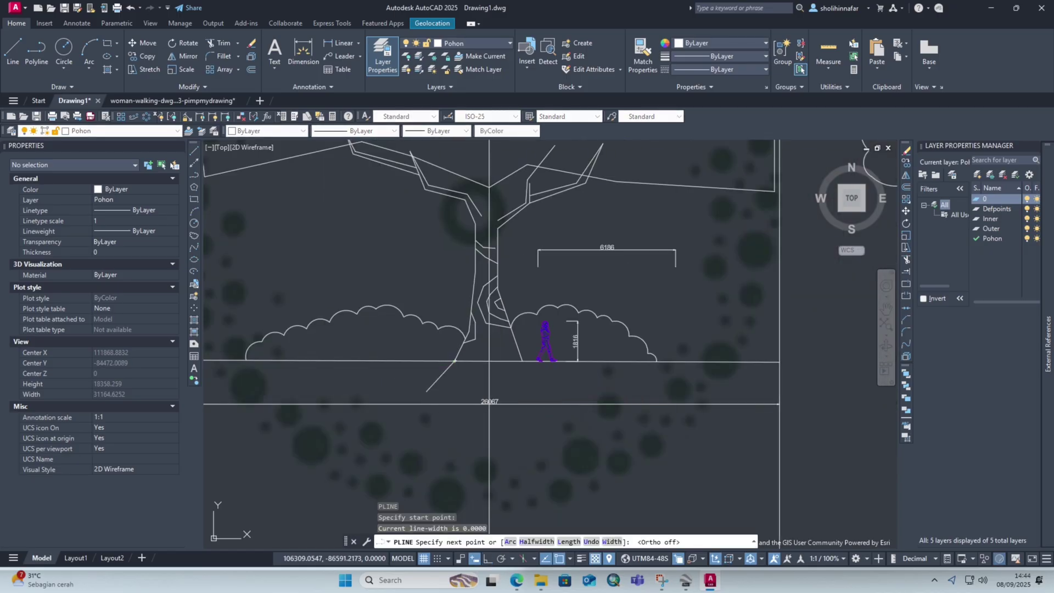
pyautogui.click(427, 392)
pyautogui.click(455, 364)
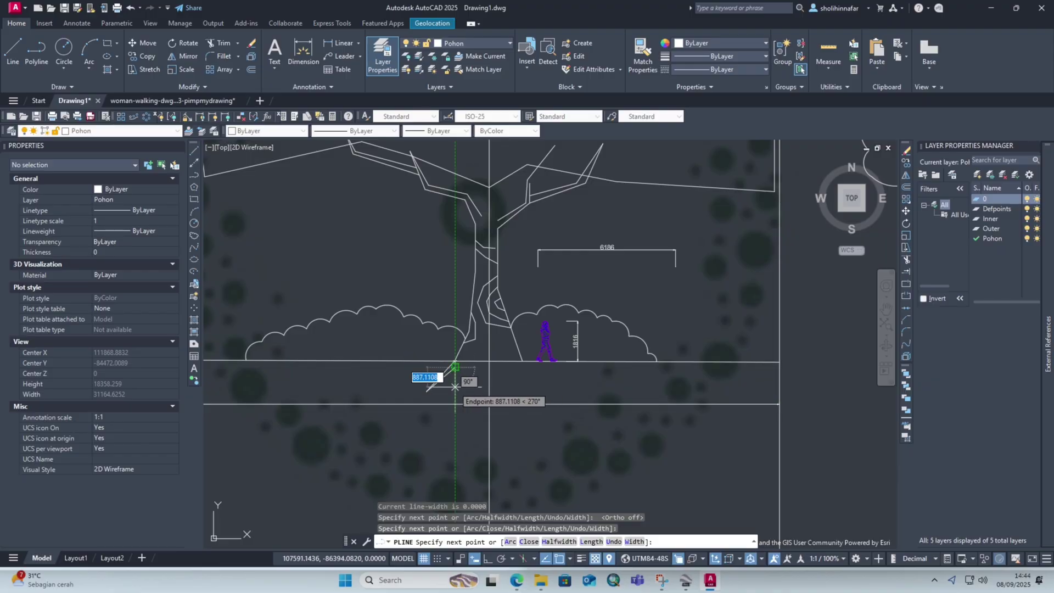
pyautogui.hotkey('ctrl', 'z')
pyautogui.press('Escape')
# Step: Erase the slanted polyline segment below the left base of the dimensioned tree's trunk
pyautogui.click(433, 384)
pyautogui.click(420, 382)
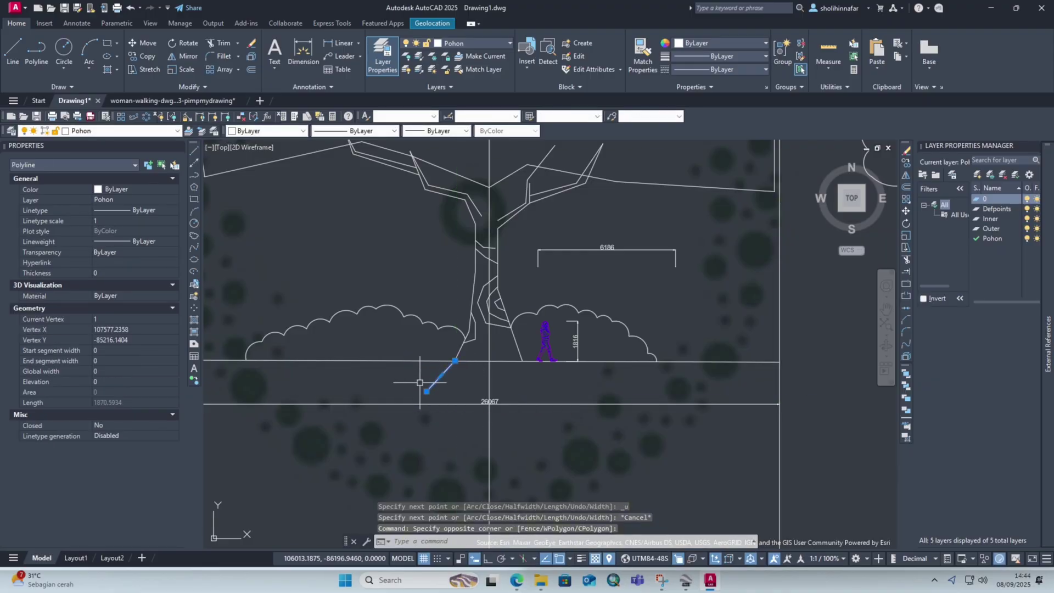
pyautogui.press('Delete')
pyautogui.scroll(-2, 471, 425)
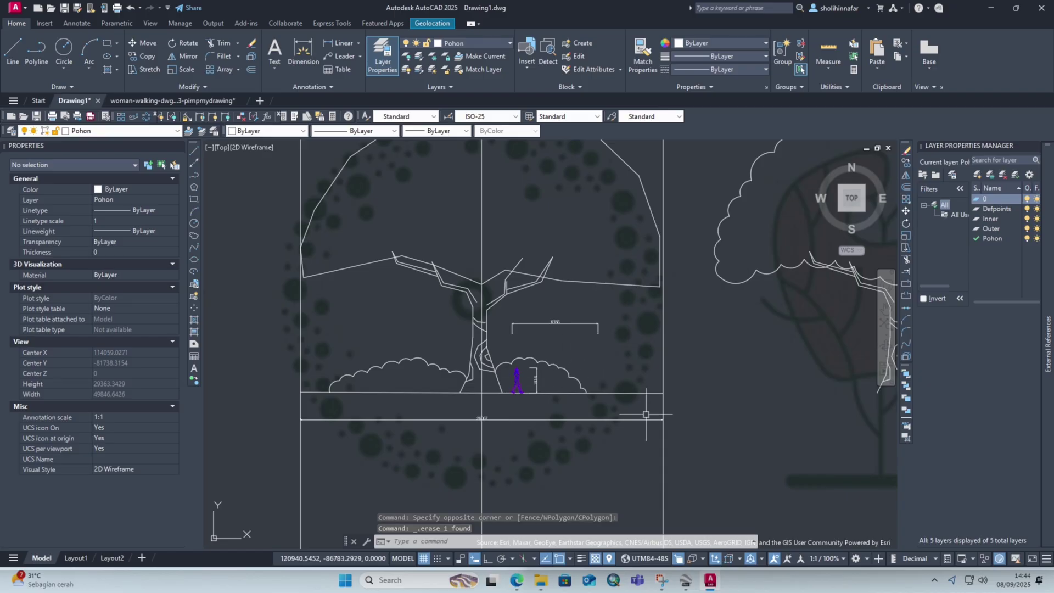
pyautogui.moveTo(539, 291); pyautogui.dragTo(540, 329, button='middle')
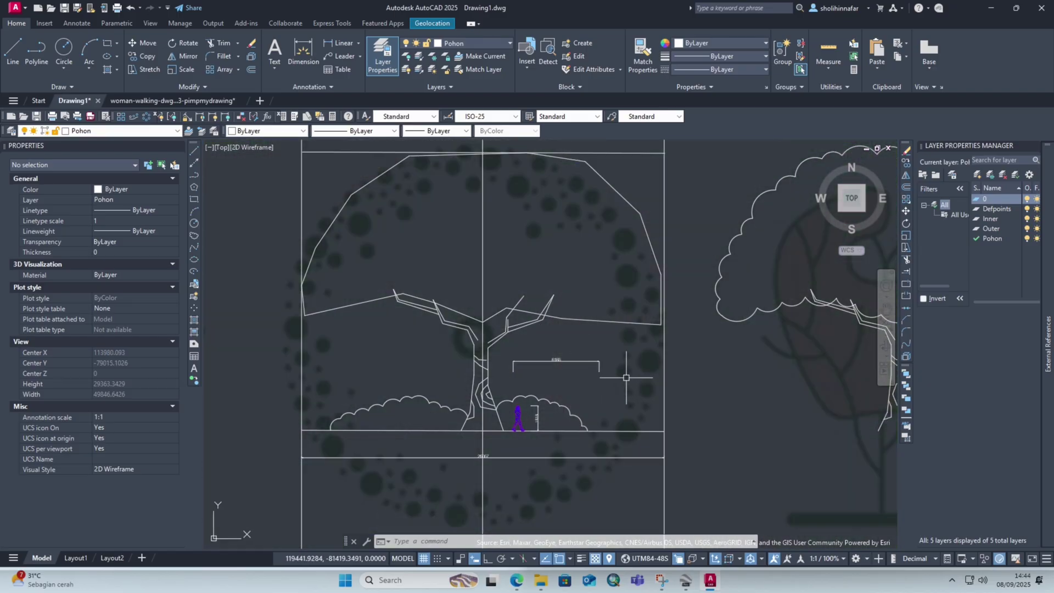
pyautogui.scroll(-2, 625, 377)
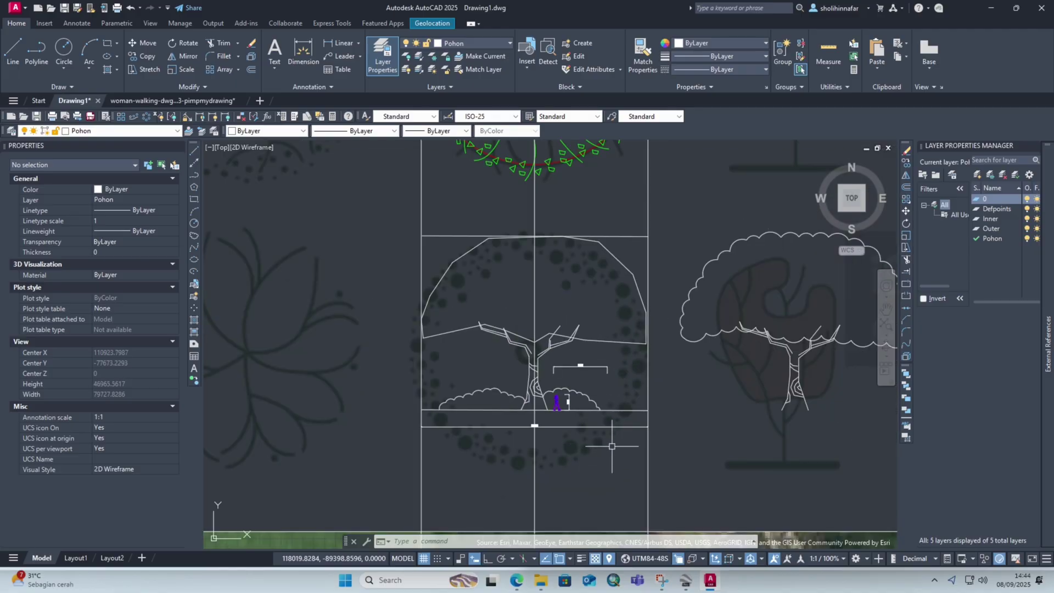
pyautogui.click(651, 449)
pyautogui.press('Escape')
pyautogui.press('Escape')
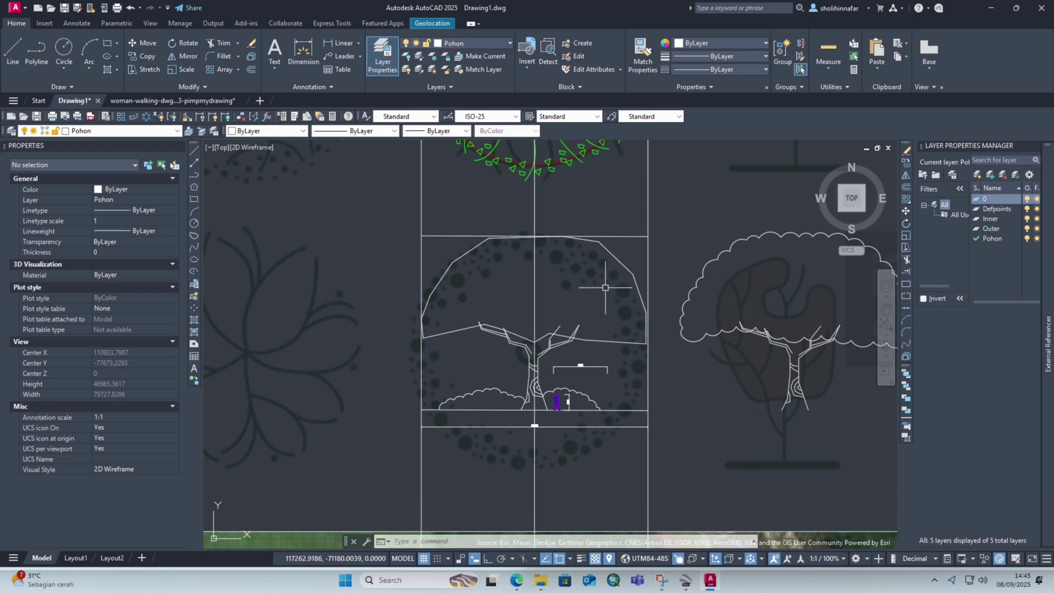
pyautogui.scroll(-2, 634, 365)
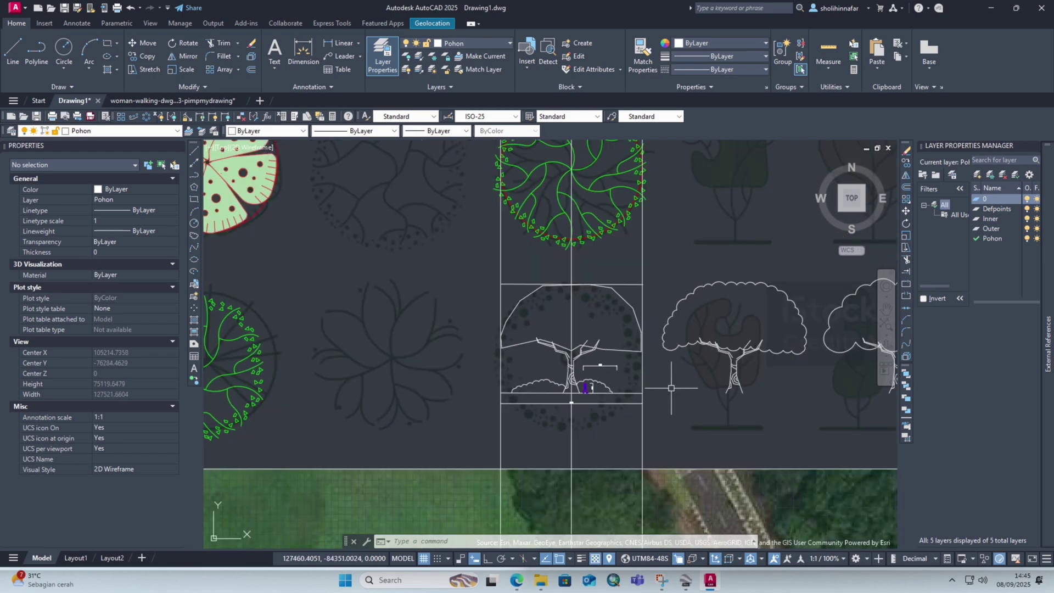